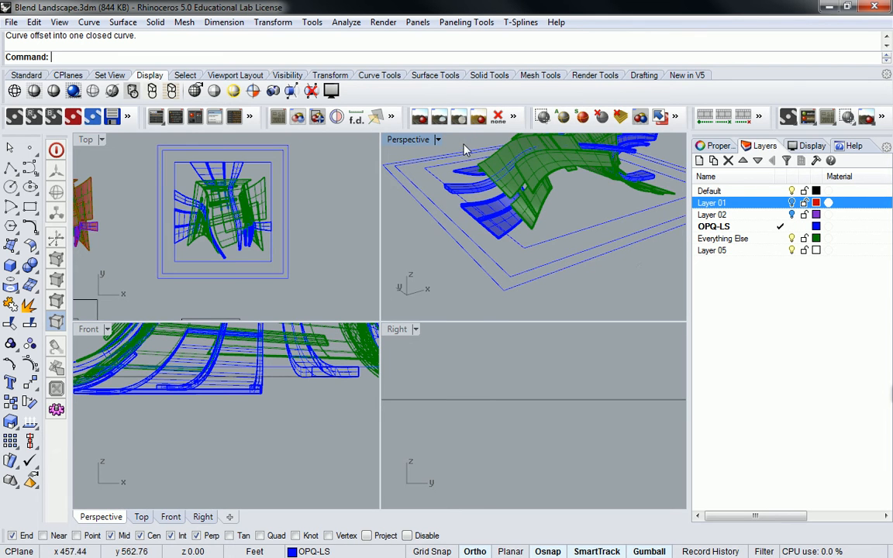
Begin extruding the two outer square boundary curves around the landscape with ExtrudeCrv, with the Solid option set to Yes.
right_drag(520, 205, 492, 241)
right_drag(177, 216, 176, 217)
scroll(176, 217, up, 5)
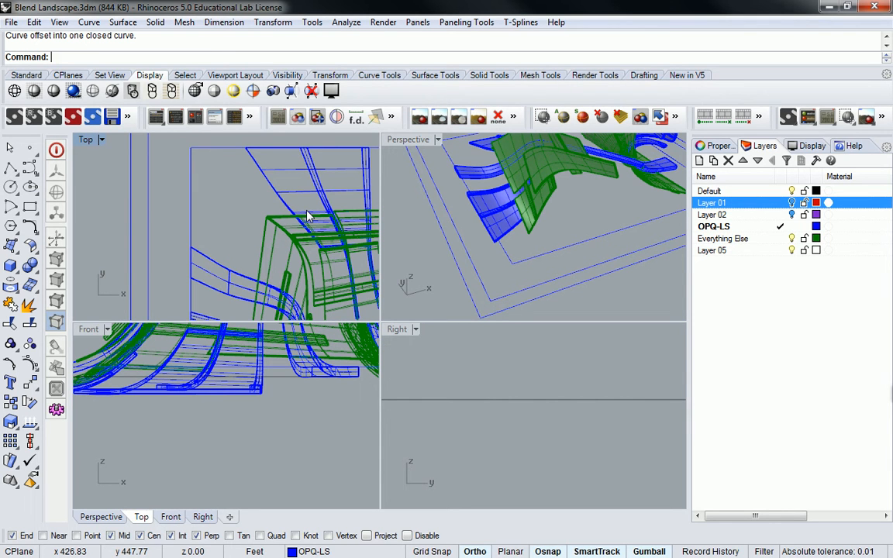
scroll(245, 211, down, 5)
right_drag(245, 210, 207, 203)
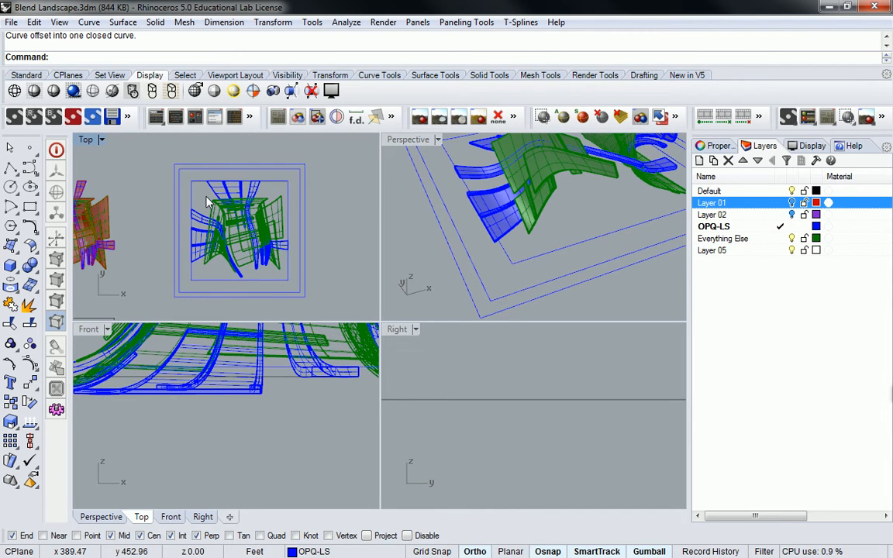
scroll(175, 203, up, 4)
click(165, 209)
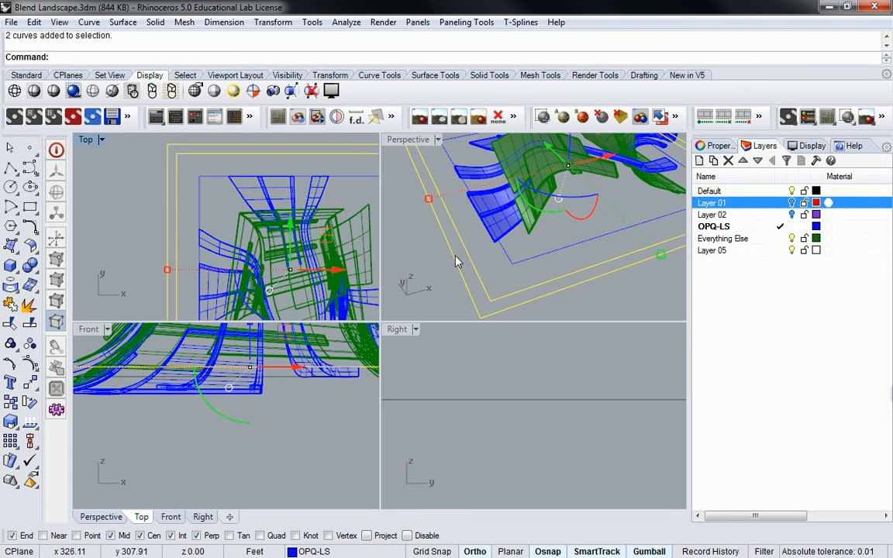
text(Extrude)
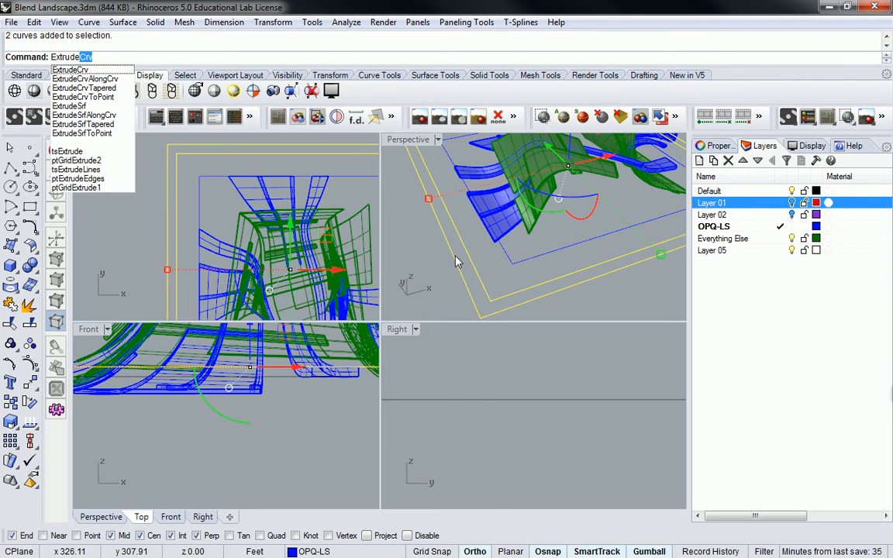
key(Return)
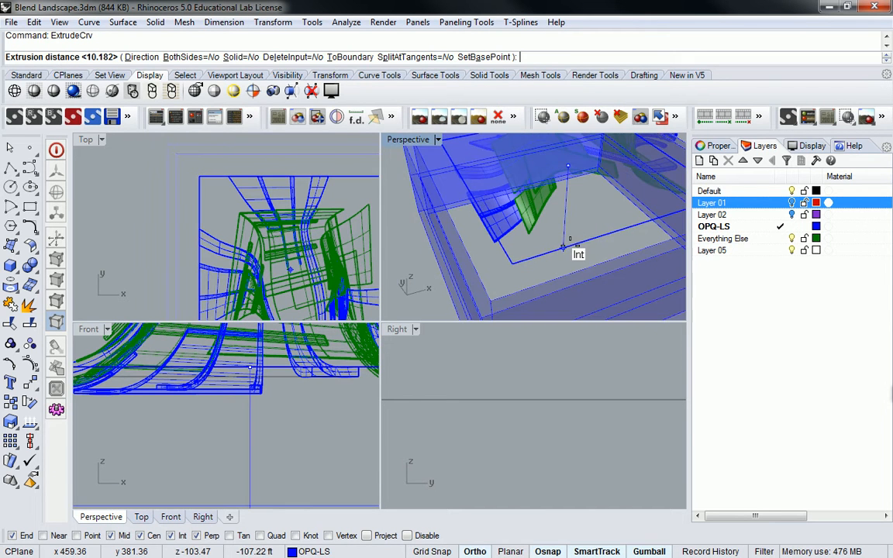
right_drag(576, 251, 565, 199)
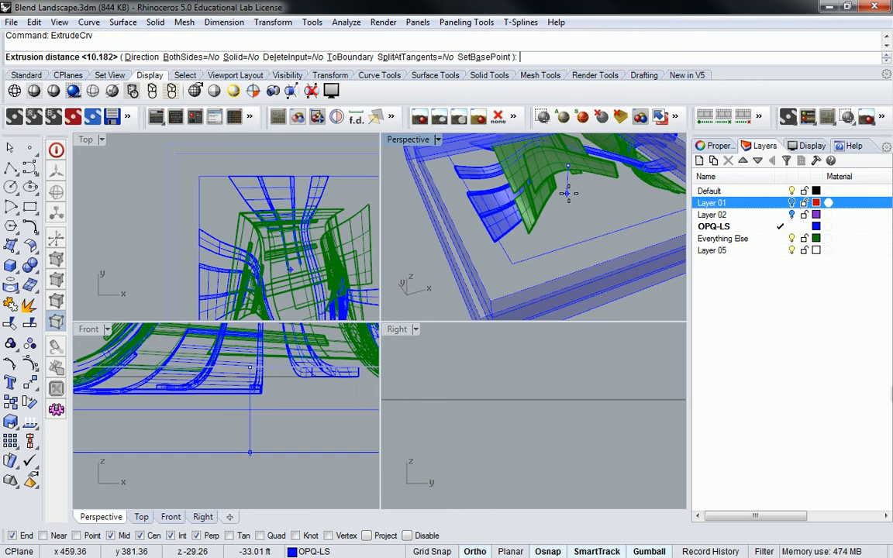
click(233, 58)
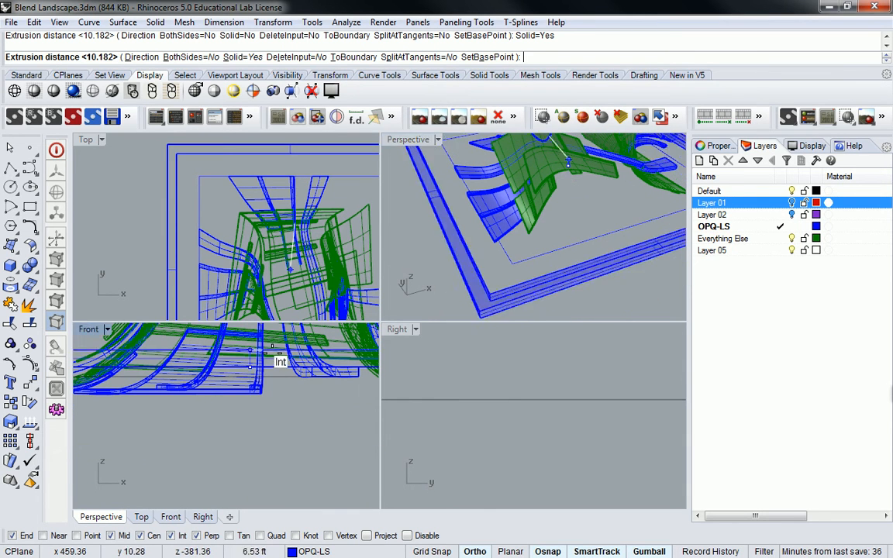
Extrude the boundary frame downward about 10.21 ft, snapping its depth to the bottom of the landscape strips in the Front view.
right_drag(304, 402, 164, 385)
scroll(163, 385, up, 1)
scroll(302, 386, up, 17)
right_drag(234, 360, 347, 407)
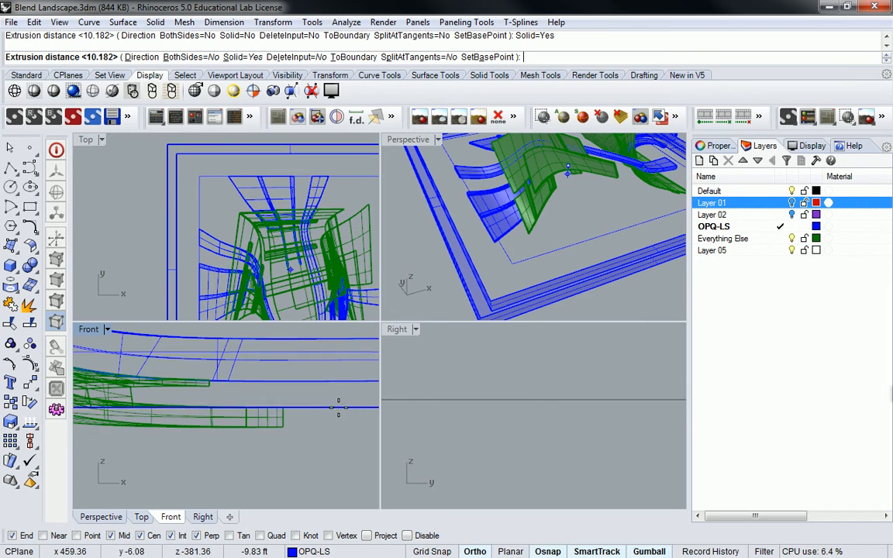
scroll(331, 413, down, 4)
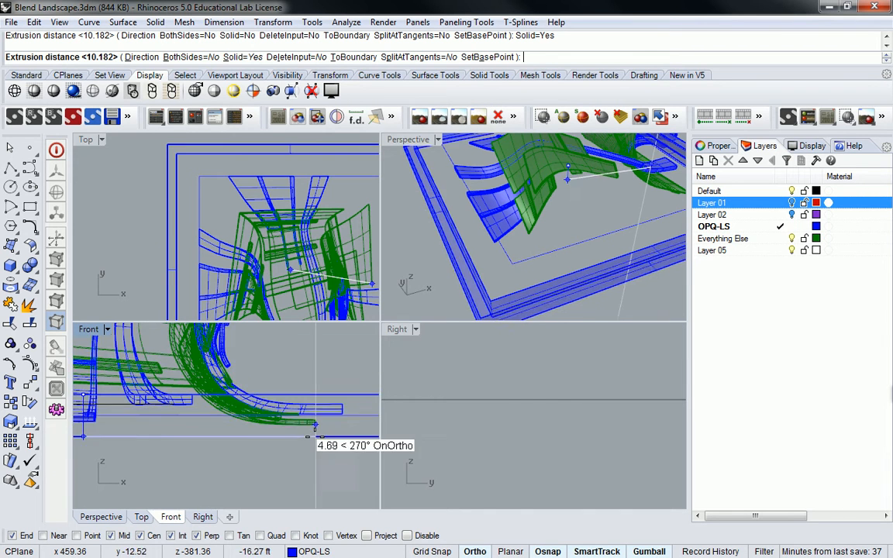
right_drag(347, 434, 260, 444)
scroll(259, 444, up, 3)
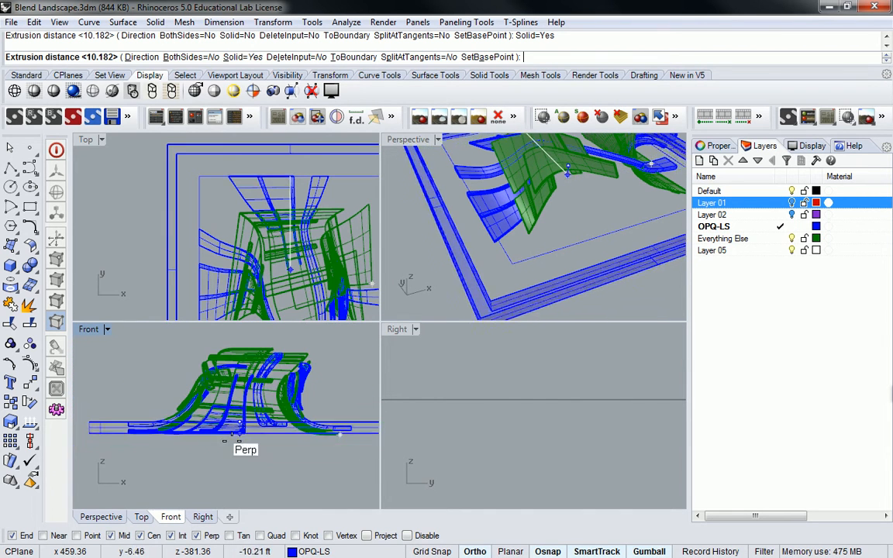
scroll(233, 404, down, 3)
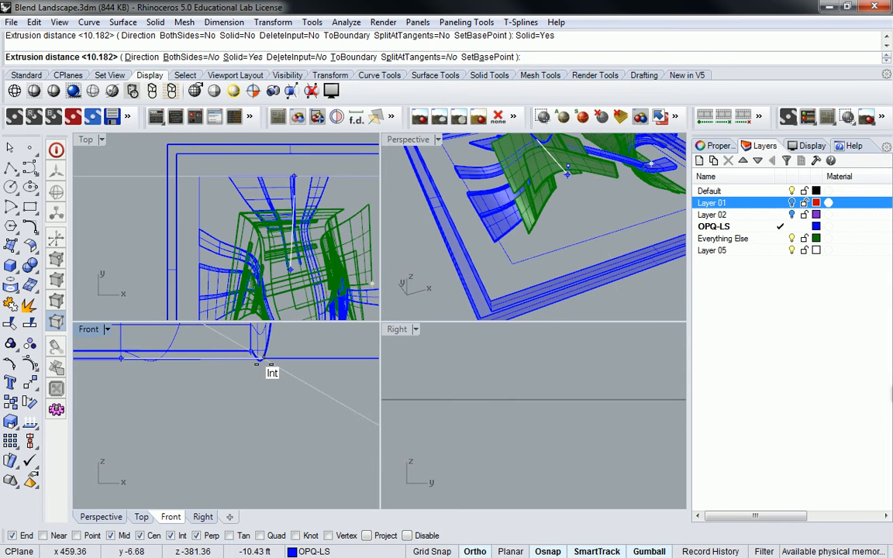
click(259, 359)
right_drag(574, 258, 576, 207)
key(Escape)
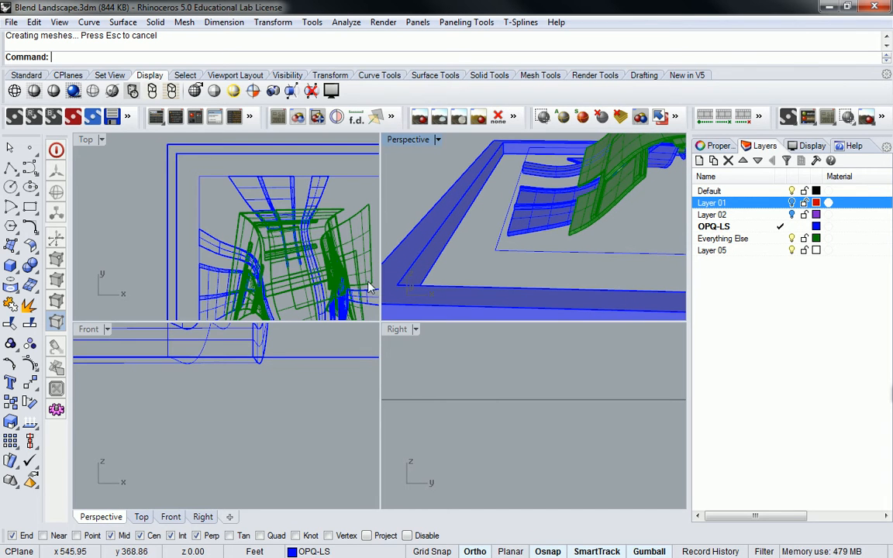
Examine how the new solid frame's top and bottom line up with the ends of the landscape strips on both sides.
scroll(281, 383, down, 3)
scroll(285, 376, up, 5)
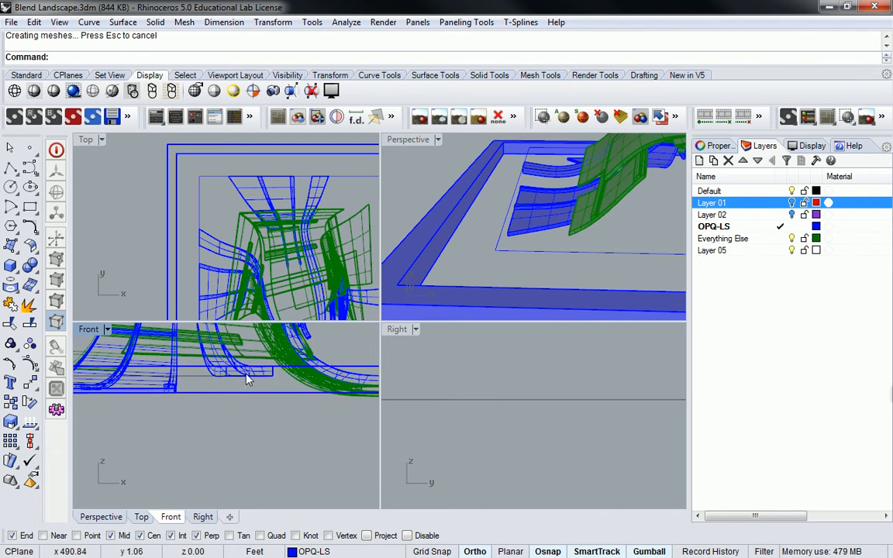
right_drag(175, 385, 338, 377)
scroll(172, 358, up, 7)
scroll(134, 381, up, 3)
scroll(133, 382, down, 8)
right_drag(259, 398, 113, 398)
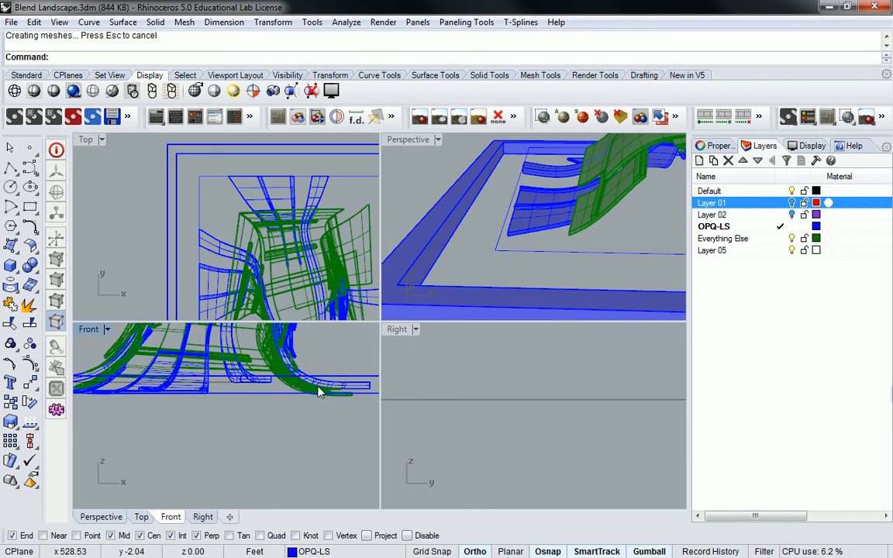
right_drag(294, 392, 181, 396)
scroll(299, 383, up, 3)
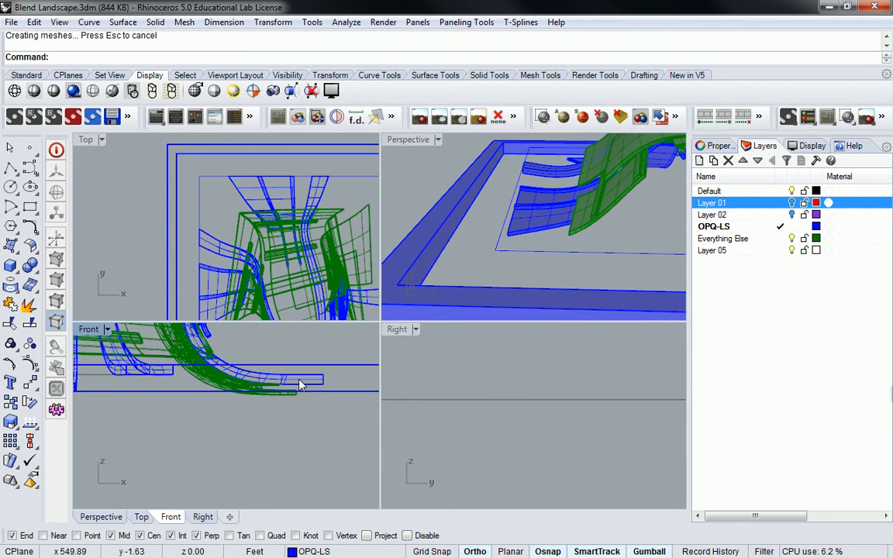
scroll(300, 385, up, 3)
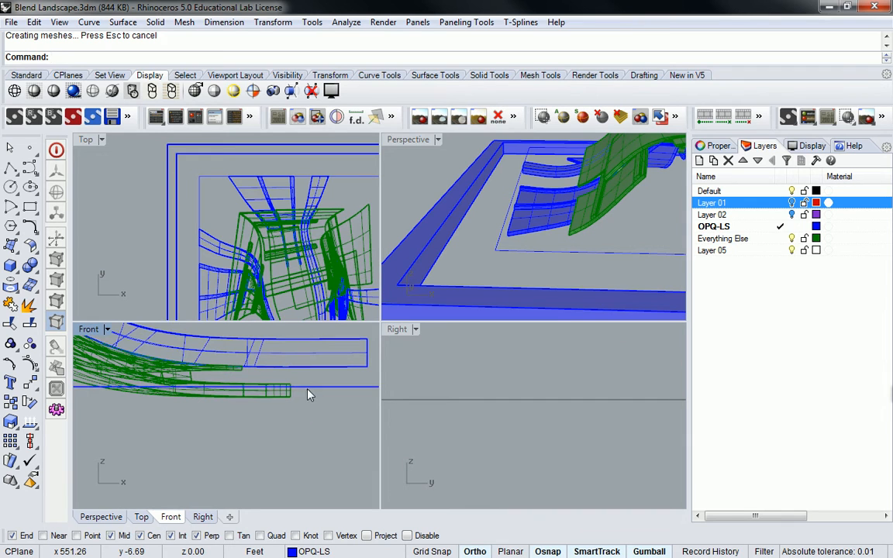
click(308, 390)
key(Escape)
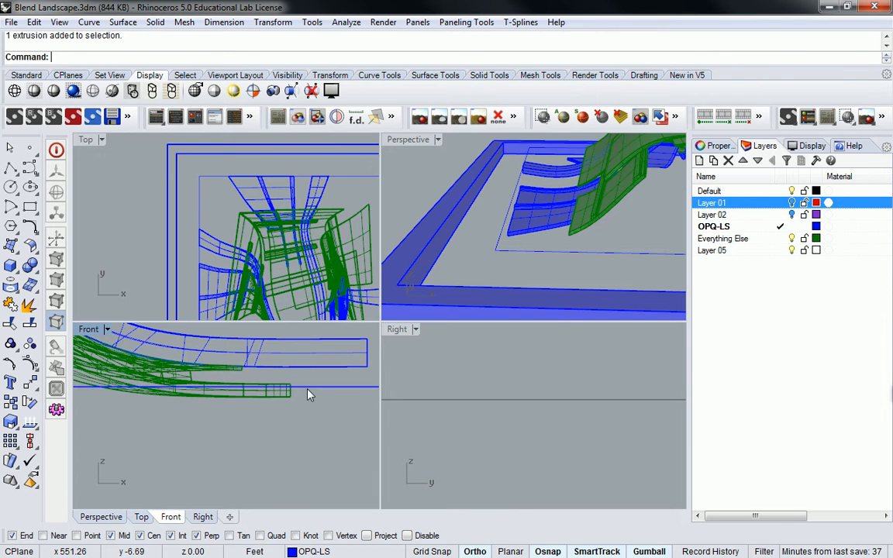
click(308, 391)
scroll(299, 386, down, 4)
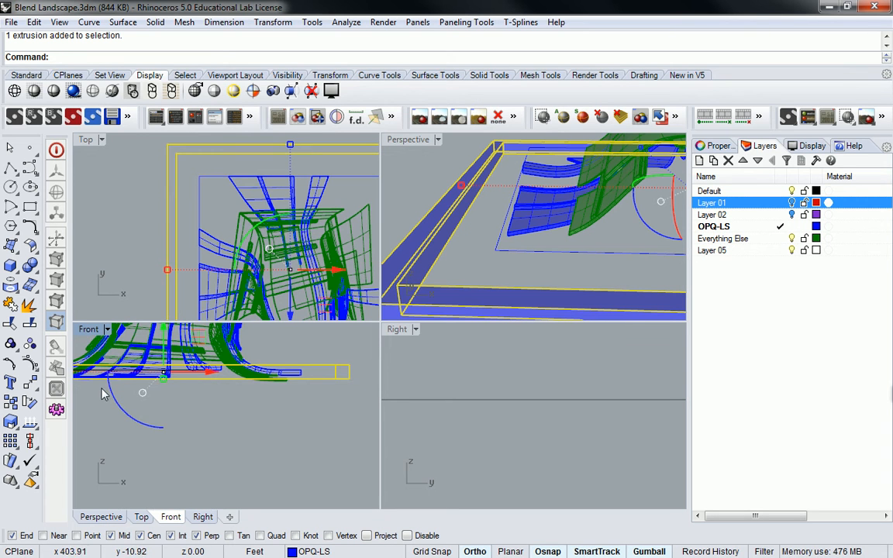
right_drag(189, 388, 310, 393)
scroll(155, 374, up, 5)
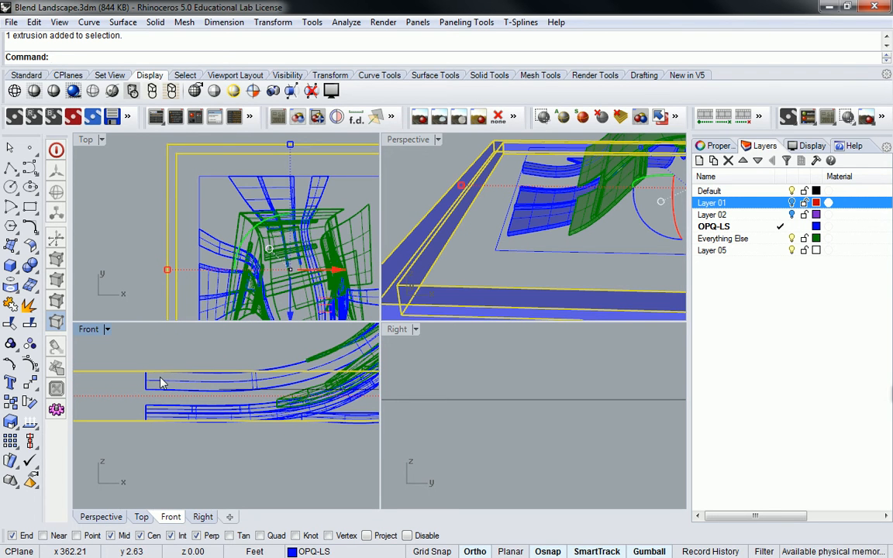
click(186, 360)
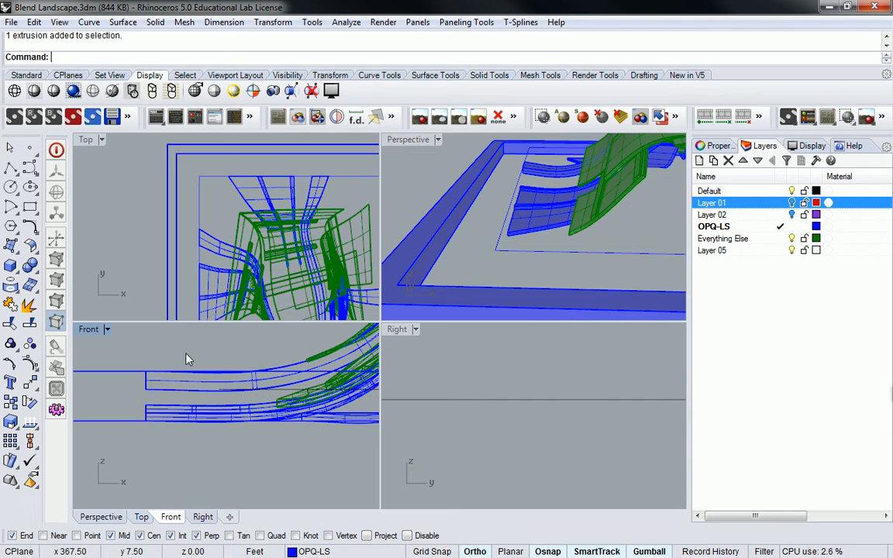
right_drag(524, 221, 445, 208)
scroll(233, 222, down, 10)
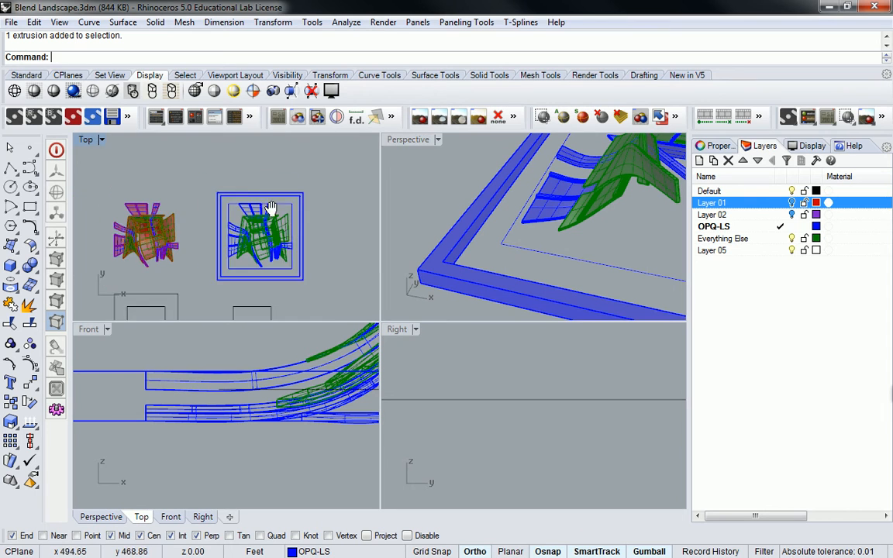
right_drag(271, 210, 240, 179)
scroll(218, 178, up, 4)
click(419, 148)
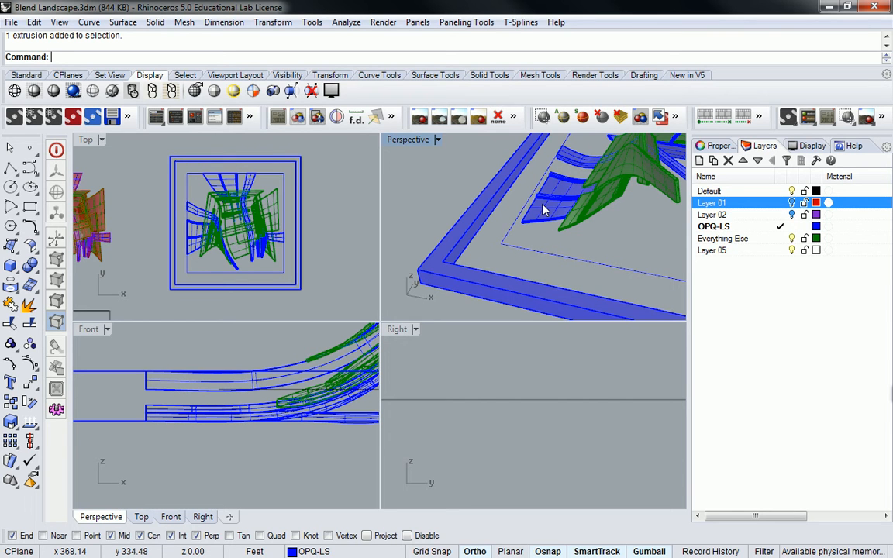
Select the outer end face of the wide blue landscape strip on the +Y side, facing the frame.
right_drag(250, 173, 230, 204)
right_drag(589, 160, 538, 265)
click(643, 240)
scroll(224, 248, up, 5)
scroll(217, 257, up, 1)
text(ExtrudeCrv)
key(Return)
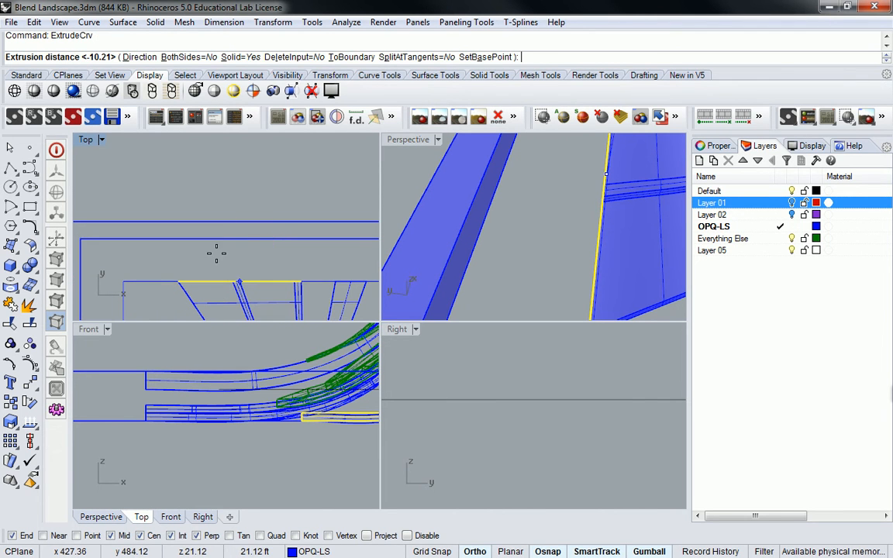
key(Escape)
Try extruding the strip's end face with ExtrudeSrf along +Y about 25 ft to the frame's inner edge, and undo the extrusion.
text(Extr)
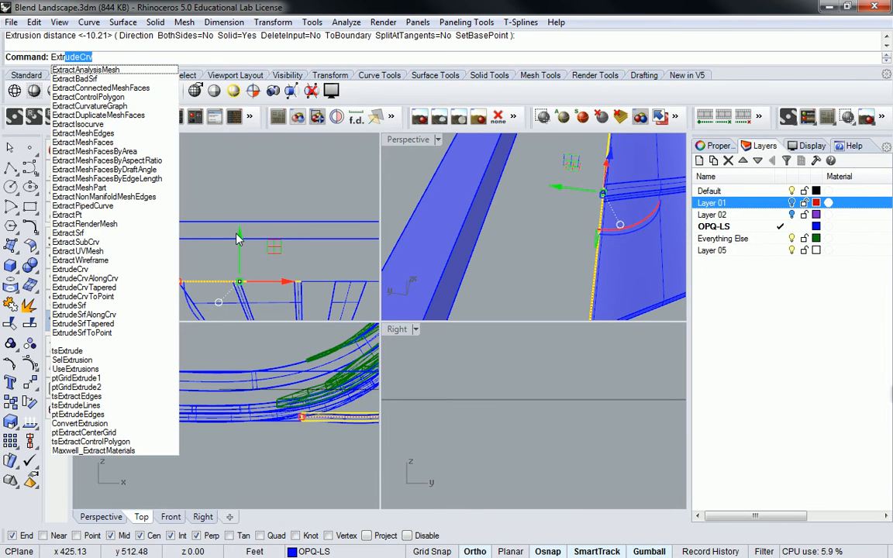
text(udeS)
key(Return)
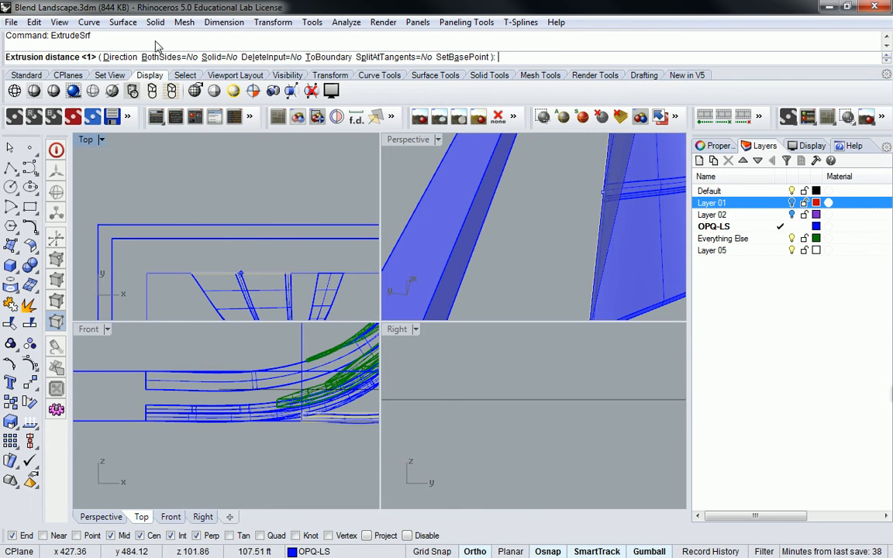
click(120, 57)
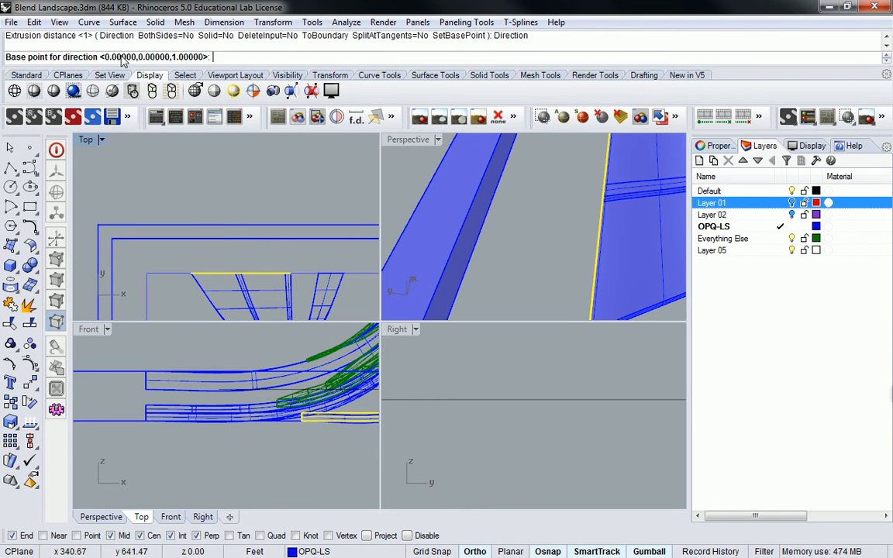
click(241, 274)
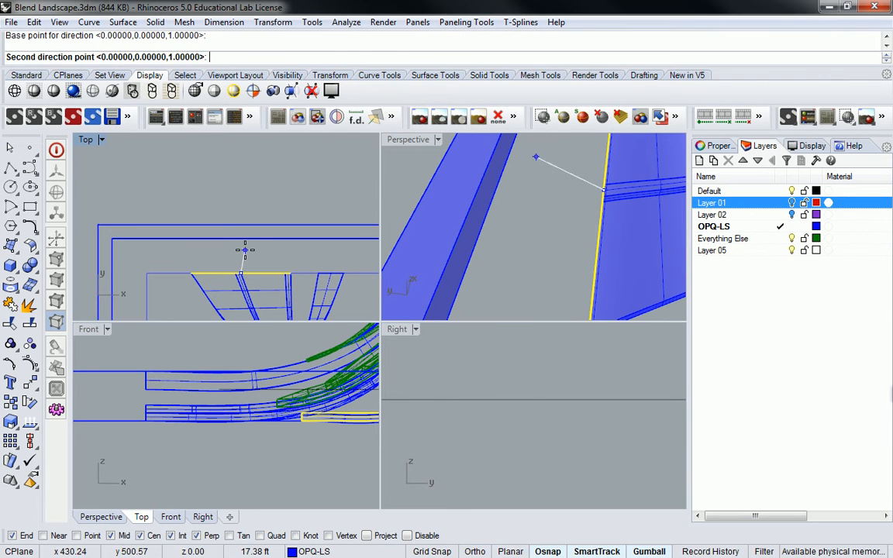
click(241, 249)
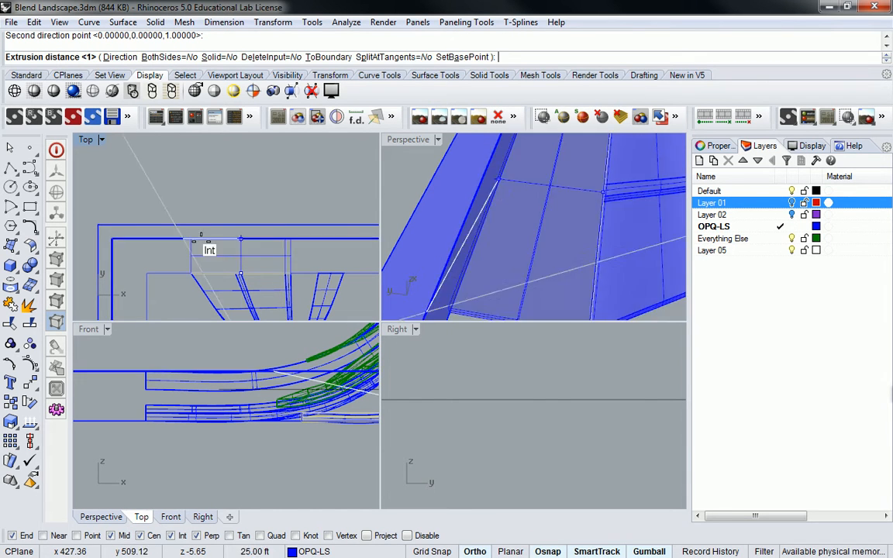
click(242, 242)
scroll(616, 203, down, 3)
right_drag(616, 204, 492, 249)
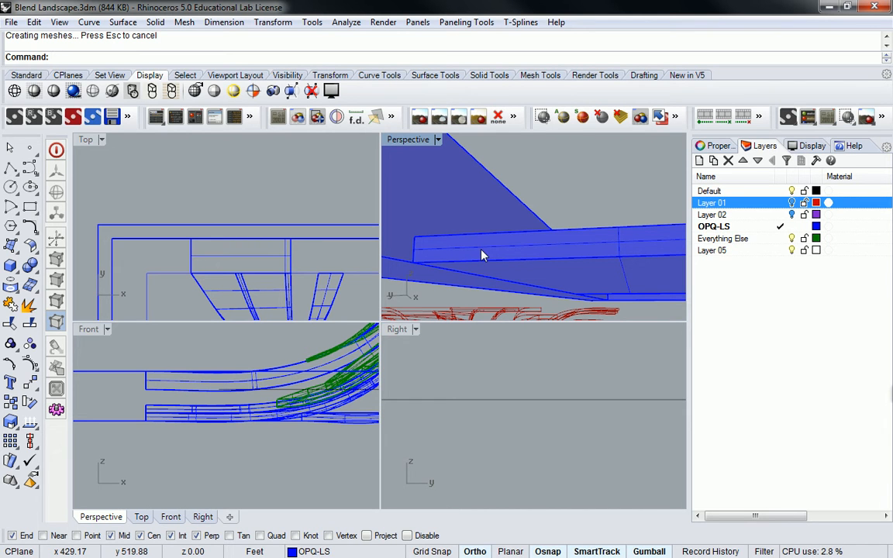
key(ctrl+z)
Examine in the Top view the gaps between the frame and the landscape strips' ends along the frame's −X and +Y sides.
right_drag(539, 235, 534, 271)
scroll(534, 271, down, 4)
scroll(289, 215, down, 8)
right_drag(289, 215, 252, 144)
scroll(219, 188, up, 2)
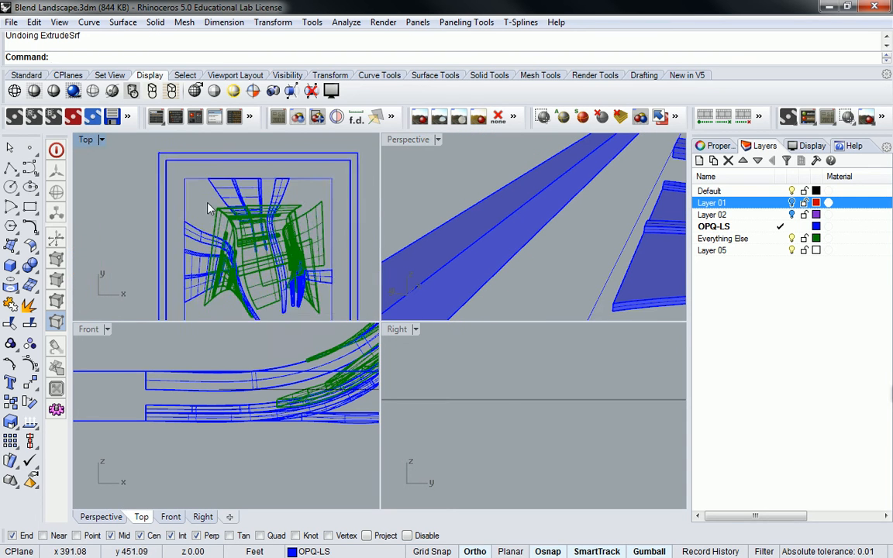
right_drag(208, 208, 295, 215)
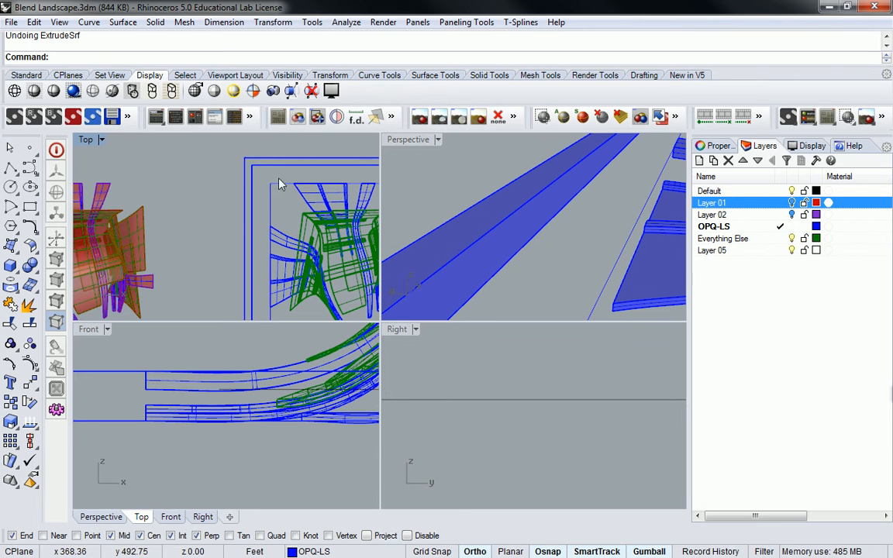
scroll(294, 218, up, 3)
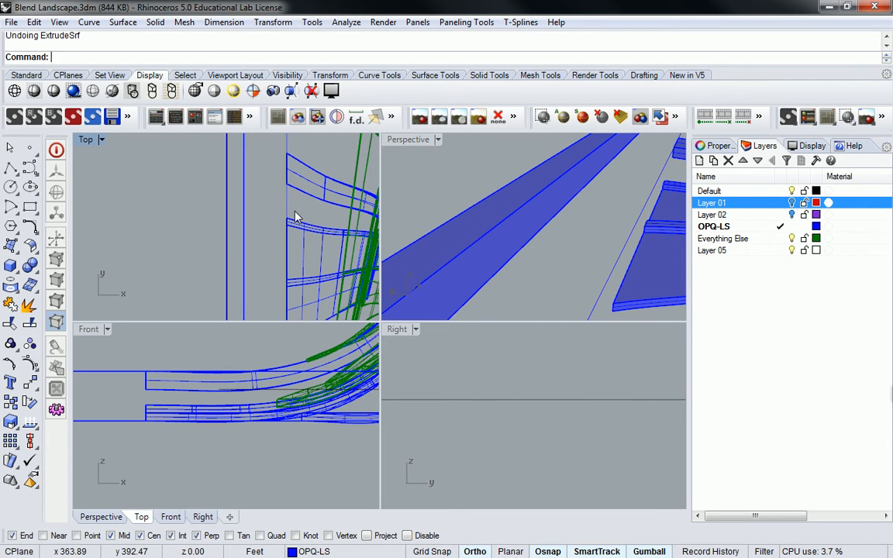
scroll(311, 185, down, 3)
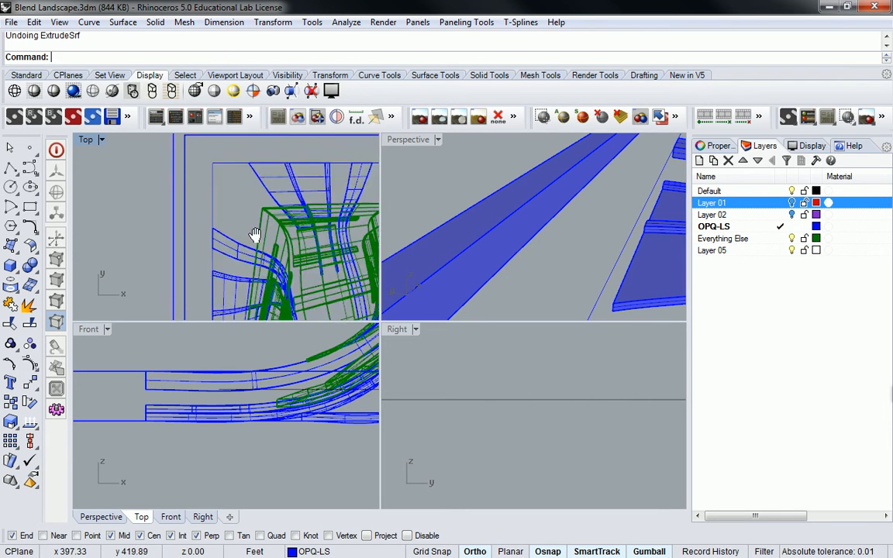
scroll(299, 213, up, 4)
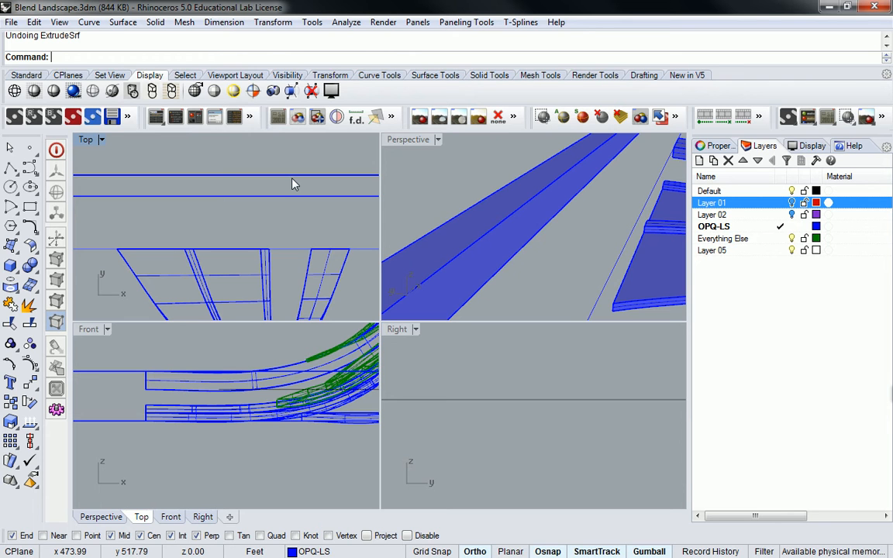
Draw a straight line along Y in the Top view, crossing both edges of the frame's +Y side near the strips.
text(P)
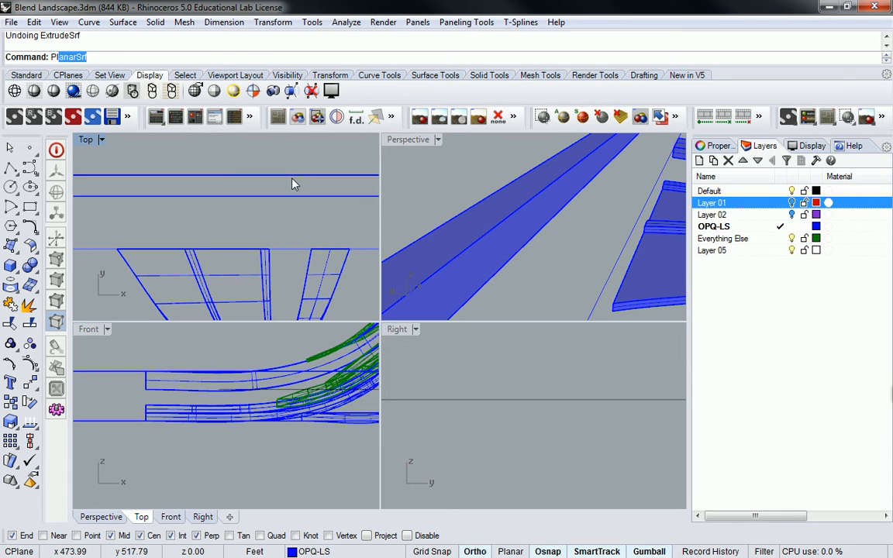
key(BackSpace)
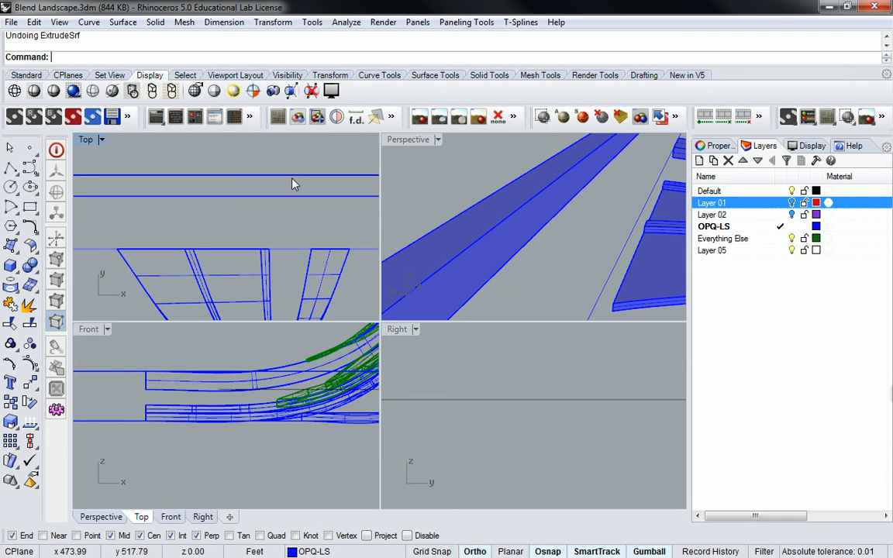
text(line)
key(Return)
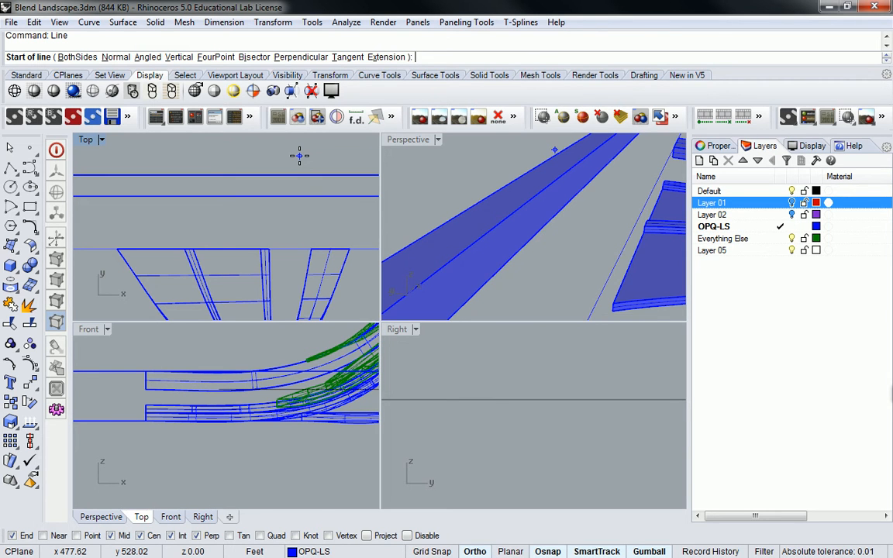
click(299, 156)
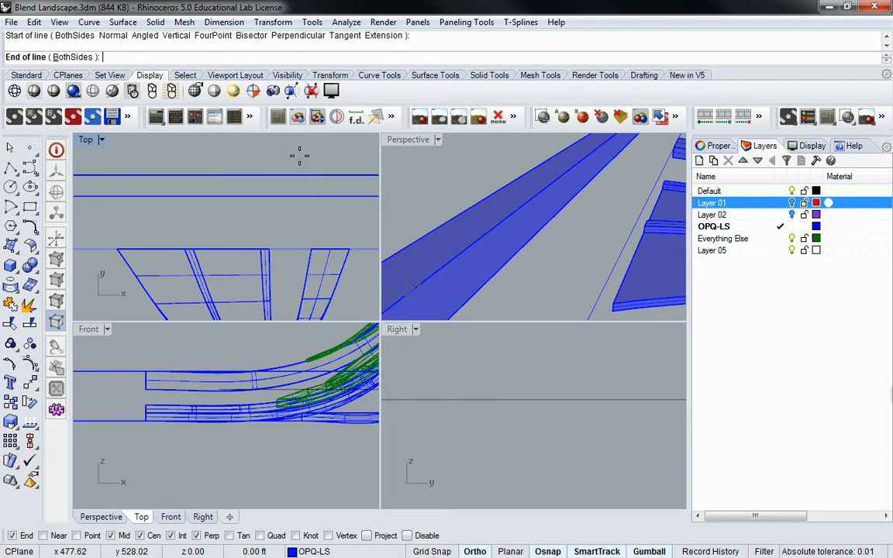
click(294, 222)
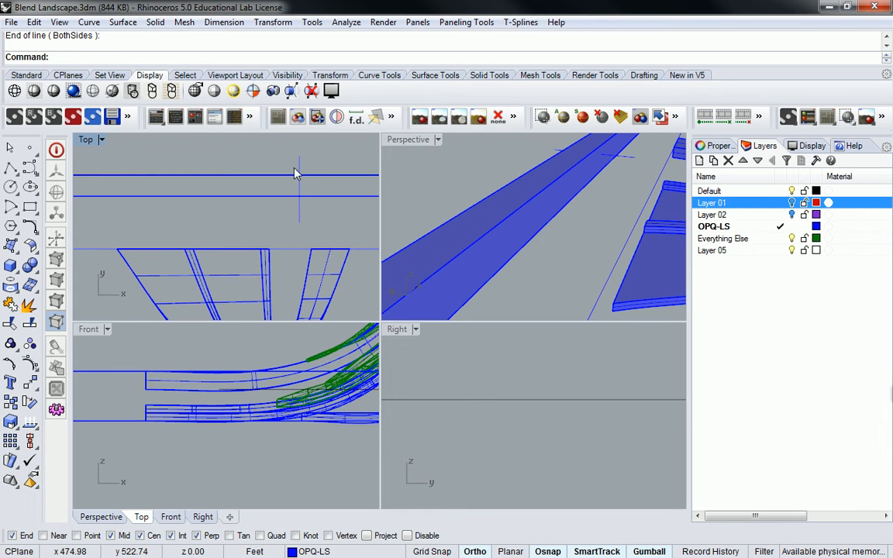
Draw a diagonal line across the frame's −X/+Y corner, snapping from the outer corner point to the inner corner point.
scroll(256, 188, down, 6)
right_drag(250, 202, 310, 209)
right_drag(216, 270, 227, 231)
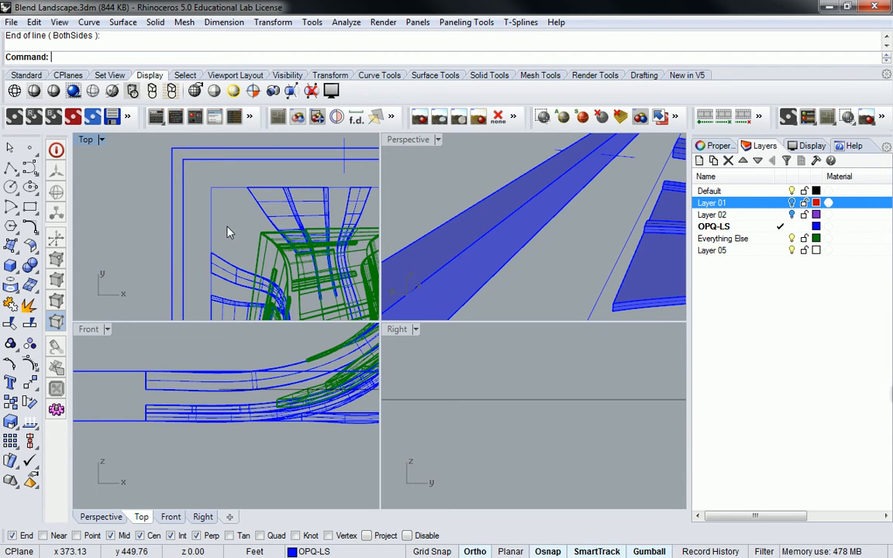
text(Line)
key(Return)
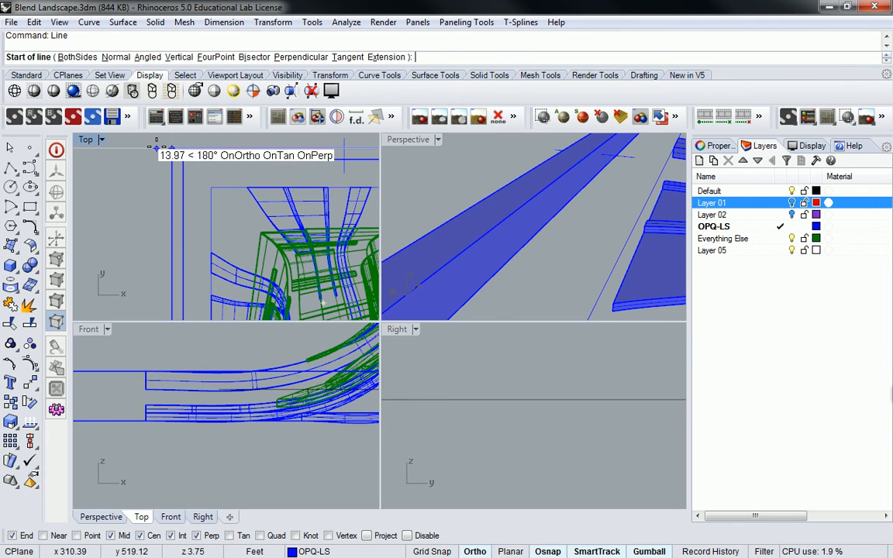
scroll(166, 155, up, 2)
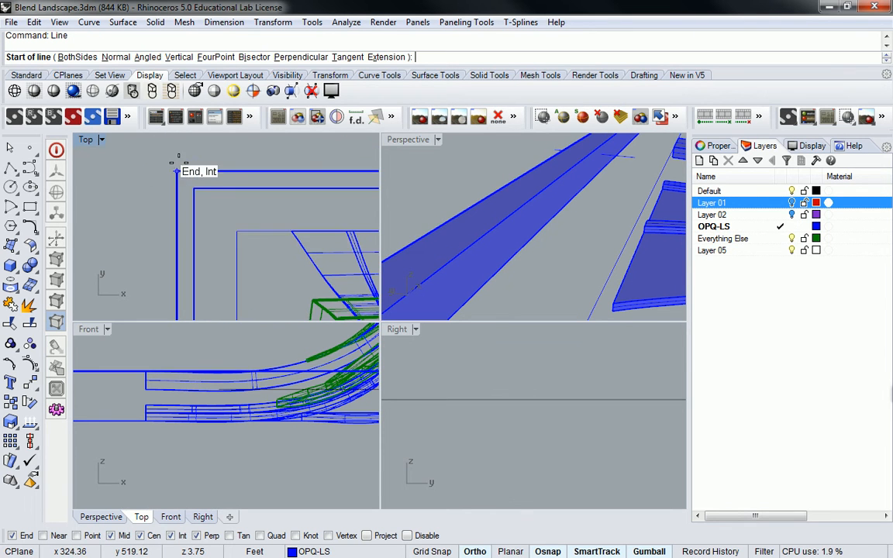
click(178, 171)
click(194, 188)
scroll(273, 207, down, 4)
right_drag(273, 207, 222, 193)
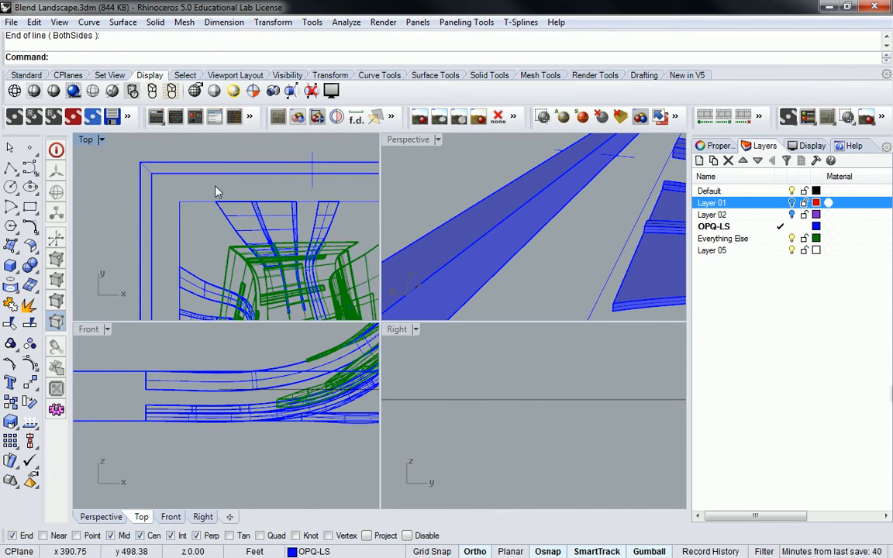
Draw a diagonal line across the frame's +X/+Y corner, snapping between its outer and inner corner points.
right_drag(290, 189, 245, 220)
scroll(637, 207, down, 5)
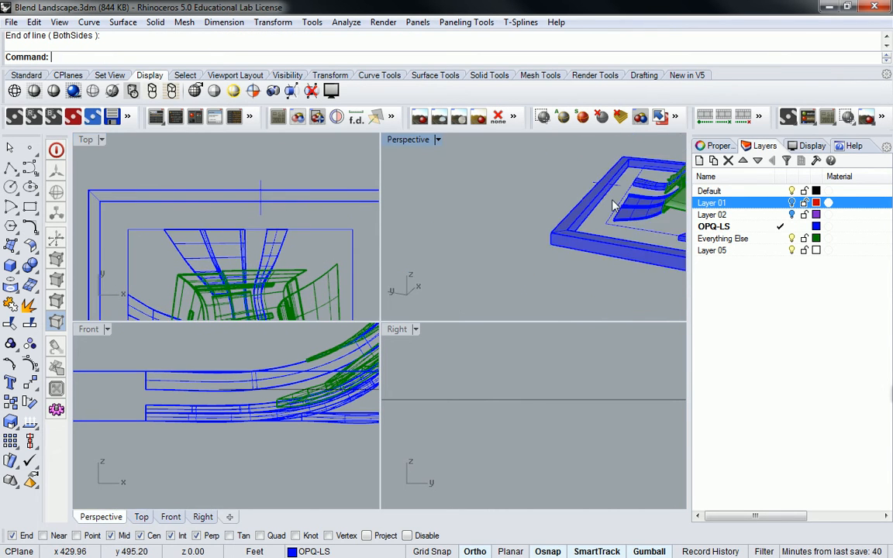
scroll(538, 239, up, 5)
click(541, 255)
mouse_move(540, 256)
right_down()
mouse_move(580, 233)
mouse_move(535, 251)
right_up()
scroll(323, 227, down, 4)
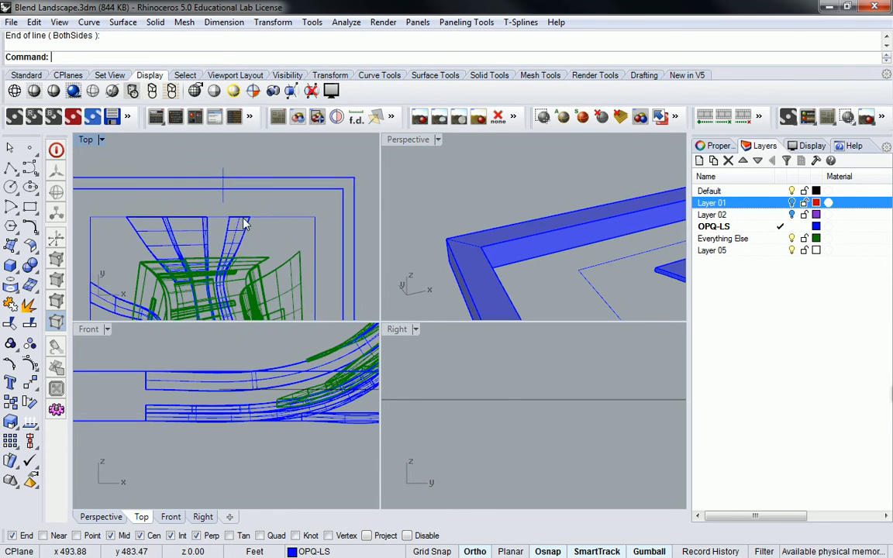
scroll(325, 258, up, 5)
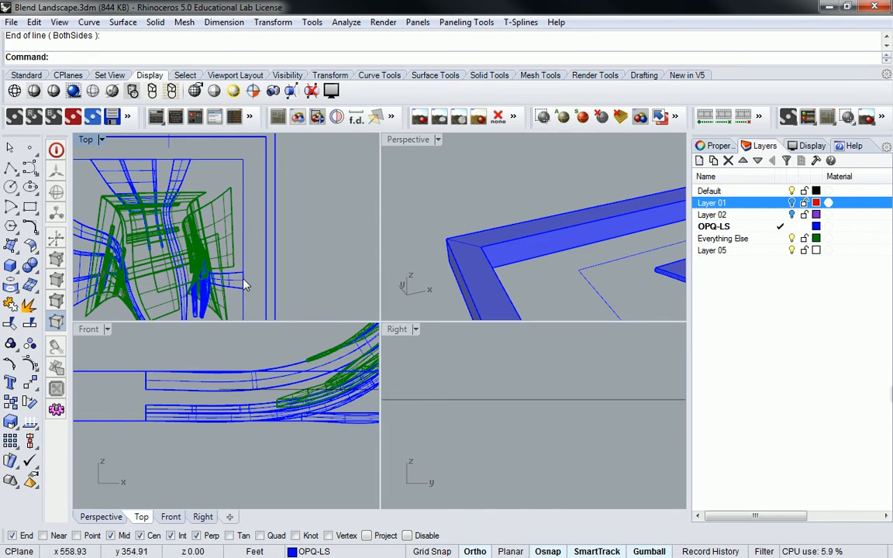
scroll(241, 245, up, 1)
text(line)
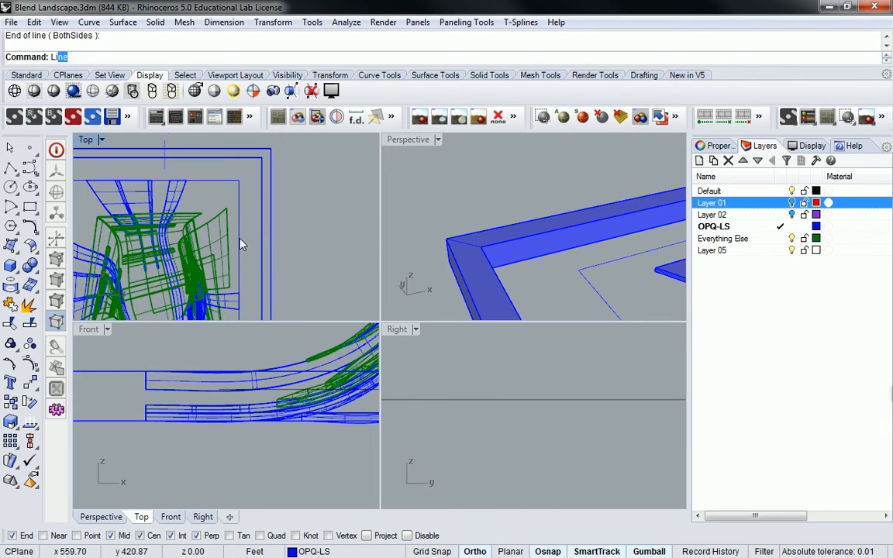
key(Return)
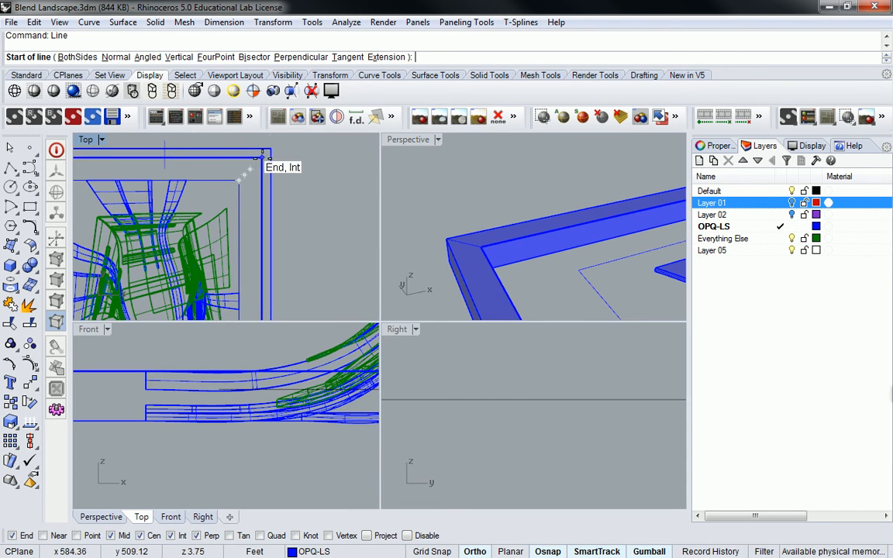
click(242, 171)
key(Escape)
scroll(239, 170, down, 2)
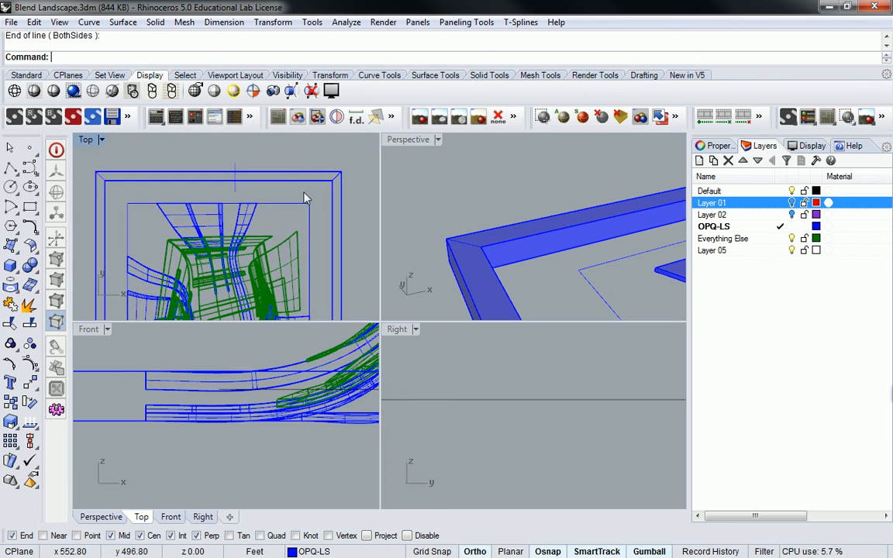
In wireframe display, extrude the −X/+Y corner diagonal downward 10.21 ft to the frame's bottom with ExtrudeCrv.
click(473, 250)
key(Escape)
click(463, 247)
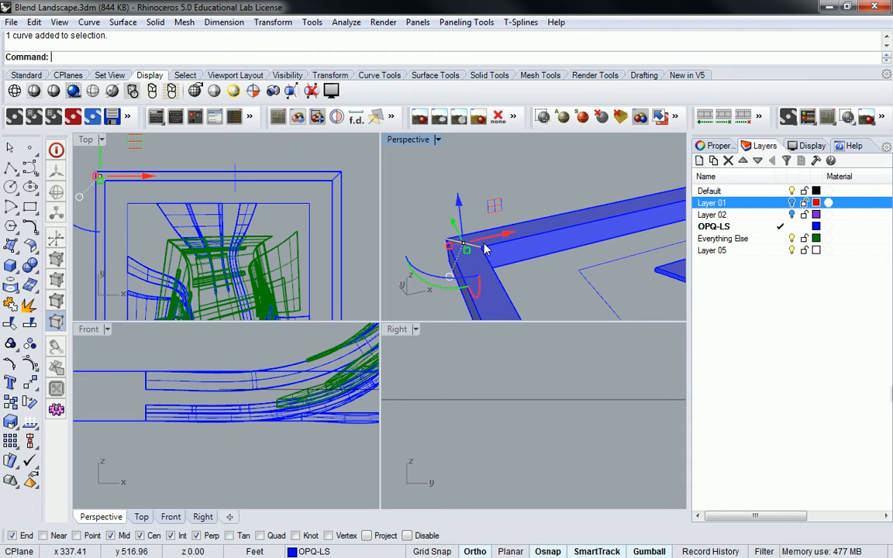
right_drag(391, 189, 524, 232)
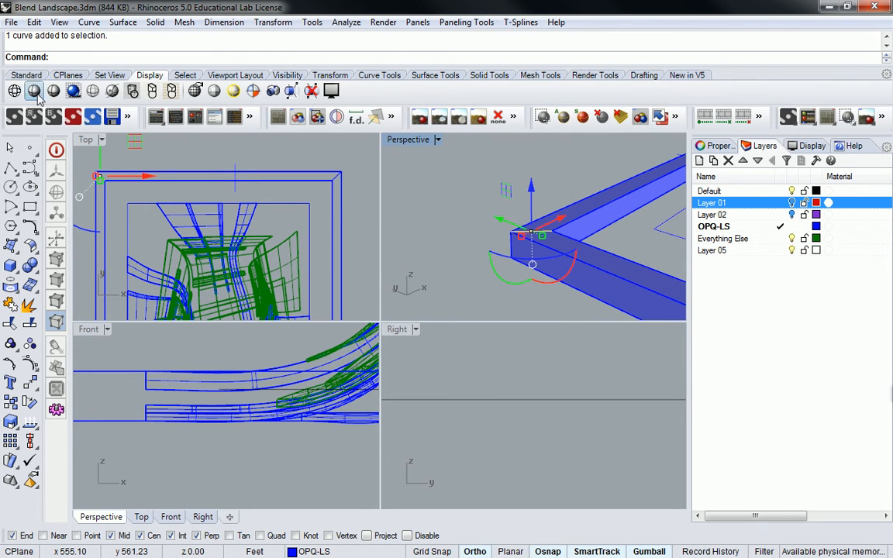
click(14, 91)
text(ExtrudeCrv)
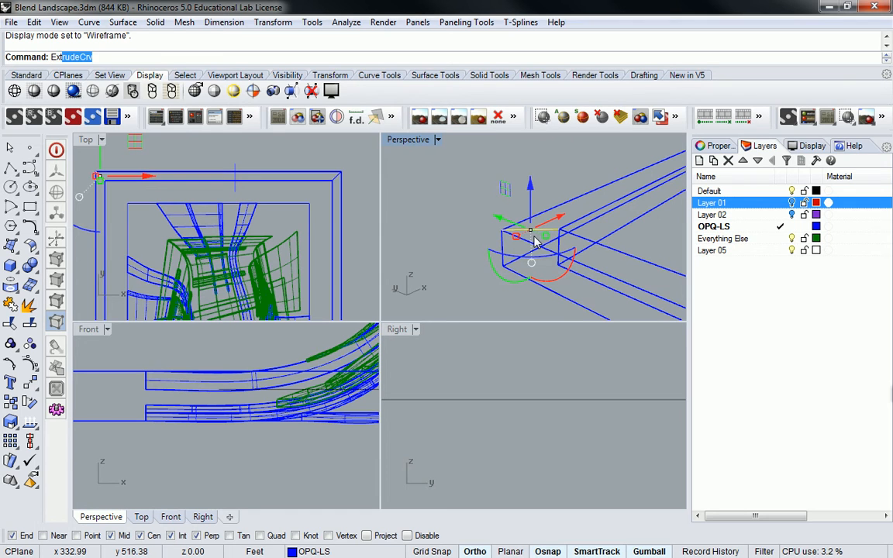
key(Return)
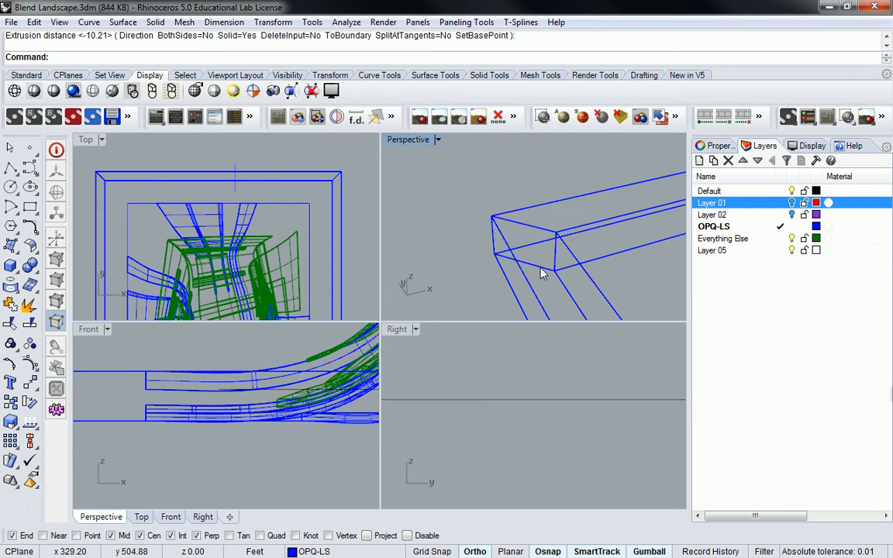
Select the extruded diagonal surface and inspect how it spans the frame's −X/+Y corner in a see-through display mode.
click(543, 271)
right_drag(594, 261, 536, 239)
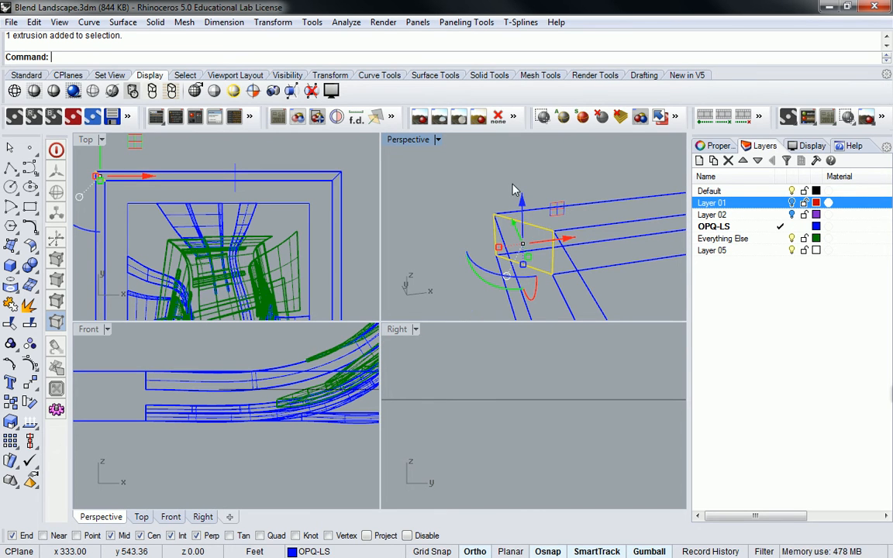
click(92, 90)
mouse_move(572, 206)
right_down()
mouse_move(541, 247)
mouse_move(558, 221)
right_up()
scroll(546, 281, up, 4)
mouse_move(643, 267)
right_down()
mouse_move(650, 257)
mouse_move(587, 258)
mouse_move(531, 239)
mouse_move(560, 241)
right_up()
click(589, 293)
click(530, 249)
scroll(543, 240, down, 5)
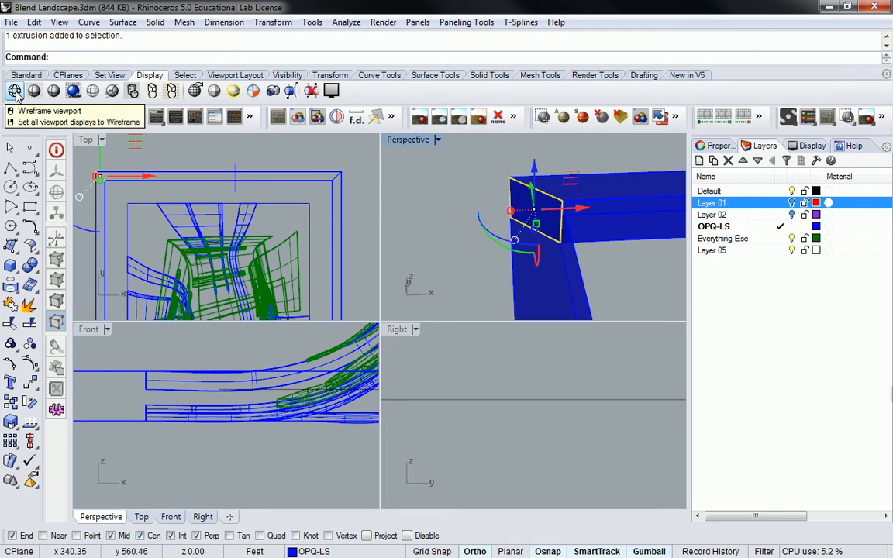
Return to wireframe display and extrude the +X/+Y corner diagonal downward 10.21 ft, snapping to the frame's bottom inner corner.
click(14, 91)
right_drag(476, 191, 537, 190)
click(535, 181)
text(ExtrudeCrv)
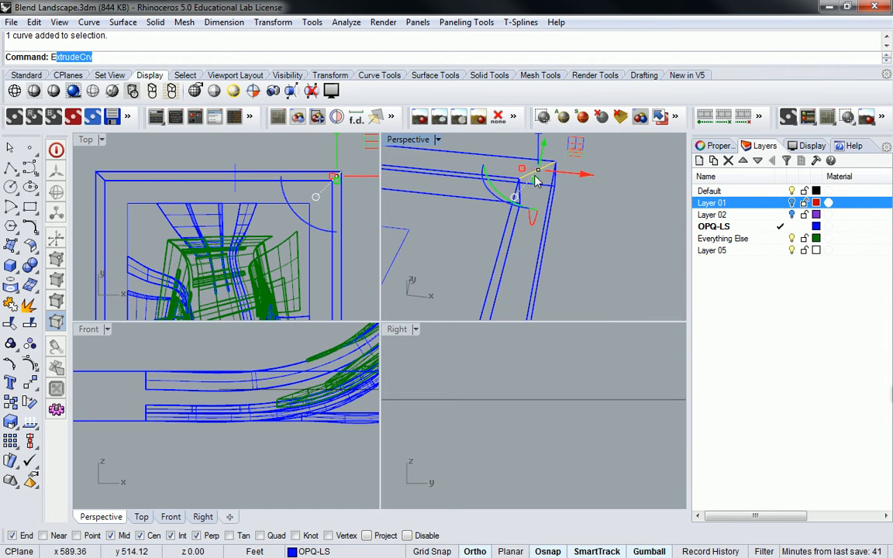
key(Return)
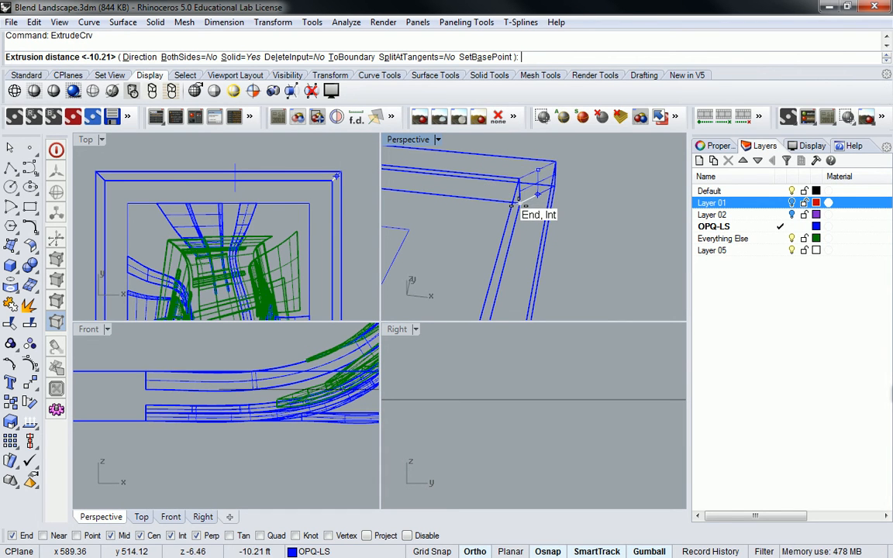
click(520, 203)
Select the loose line crossing the frame's +Y side and bring its height relative to the frame into view in the Right view.
right_drag(519, 206, 553, 213)
click(496, 176)
click(549, 206)
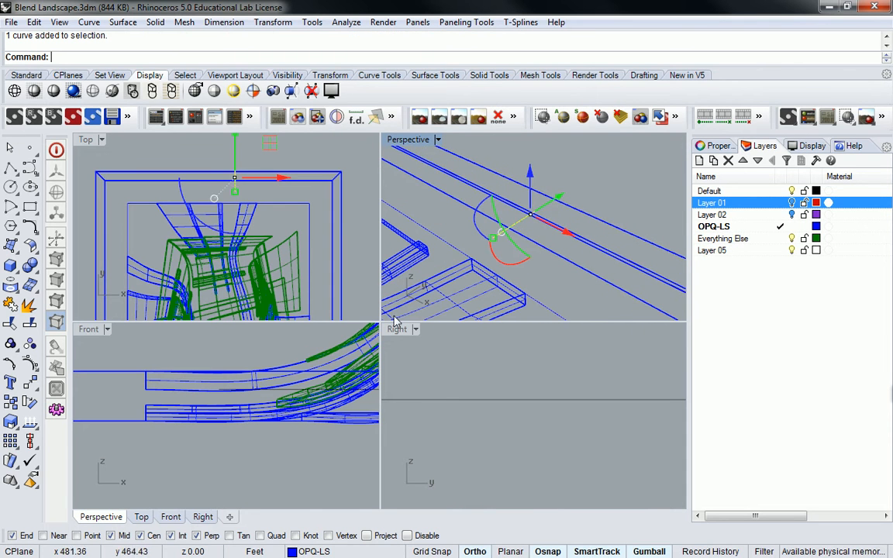
scroll(306, 400, down, 10)
right_drag(323, 385, 211, 393)
scroll(289, 413, up, 5)
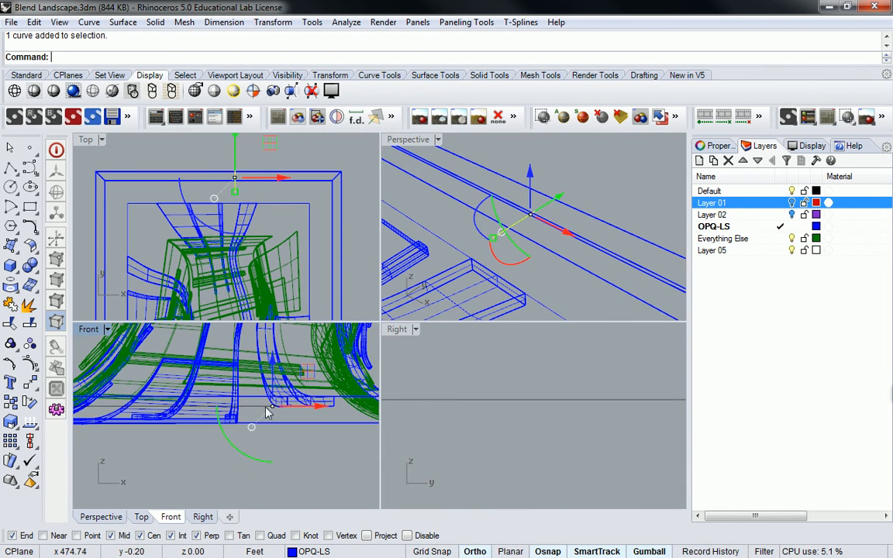
scroll(533, 387, down, 5)
scroll(523, 377, up, 5)
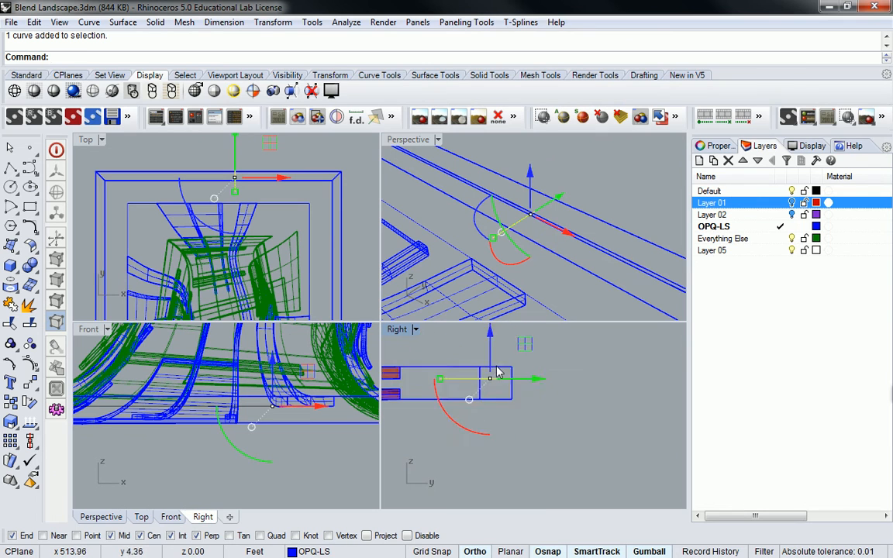
Try moving the selected line up to the frame's top outer corner in the Right view, and undo the move.
key(Return)
click(526, 392)
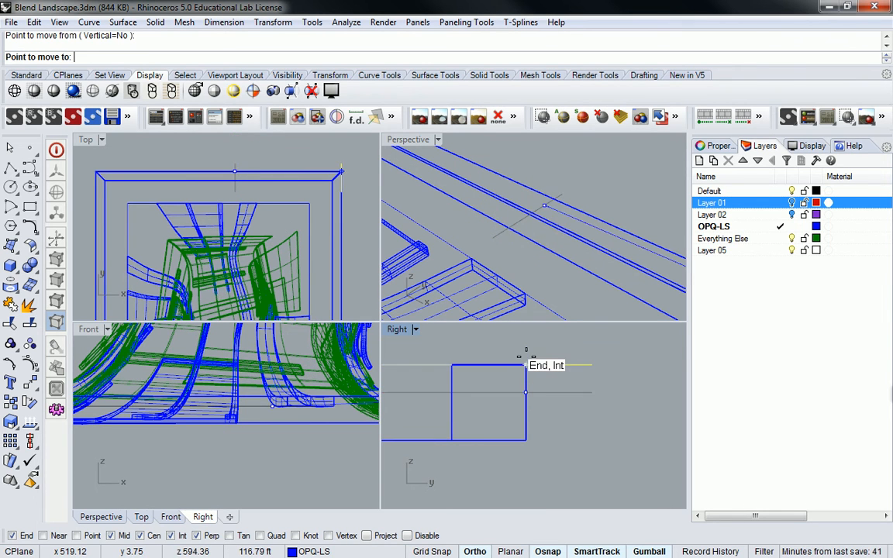
click(527, 365)
key(ctrl+z)
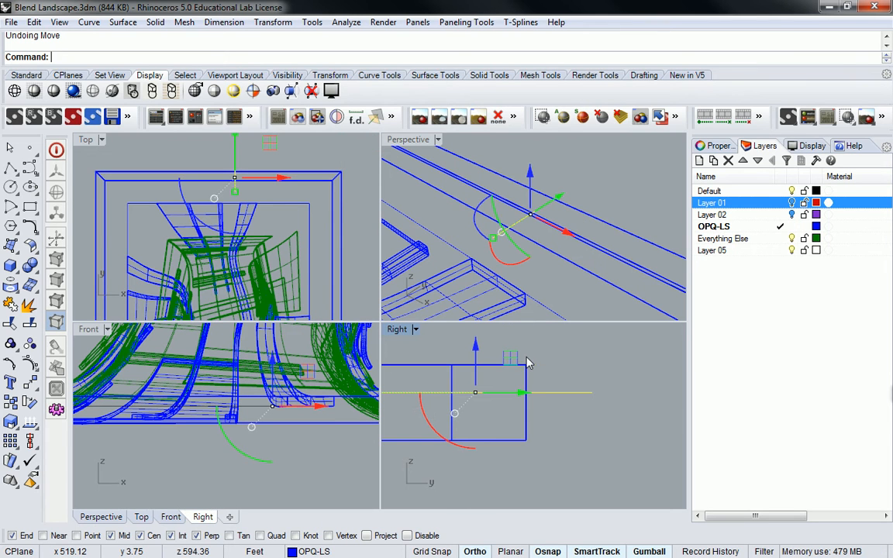
Turn on projected object snapping and move the selected line straight up to the frame's top outer corner in the Right view.
click(376, 535)
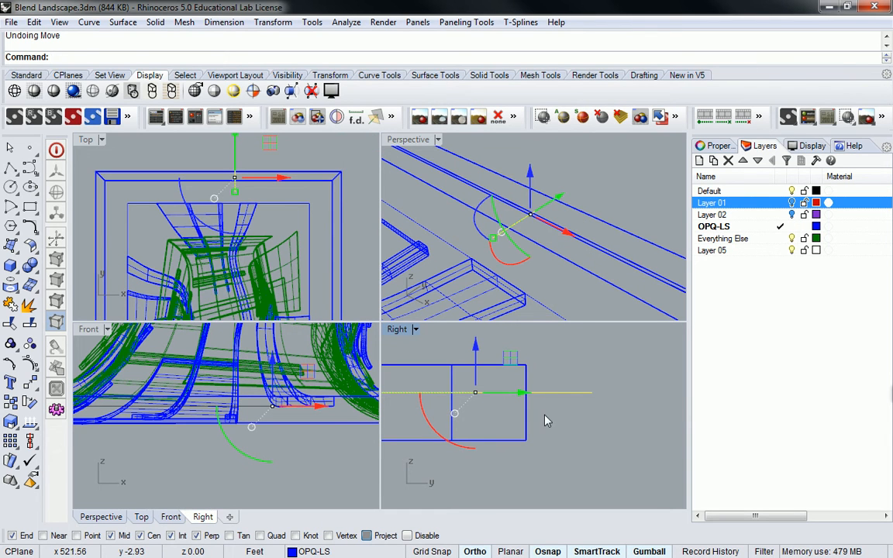
key(Return)
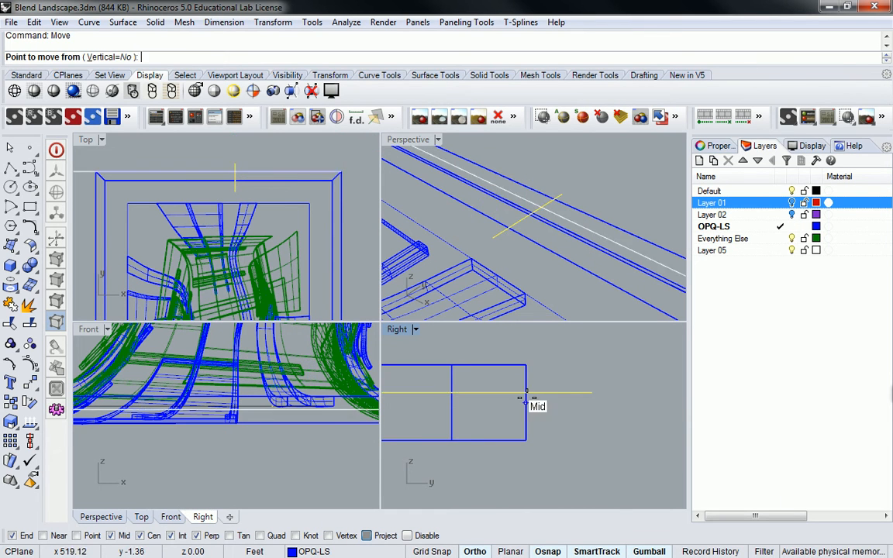
click(531, 401)
key(Escape)
key(Return)
click(525, 392)
click(526, 366)
key(Escape)
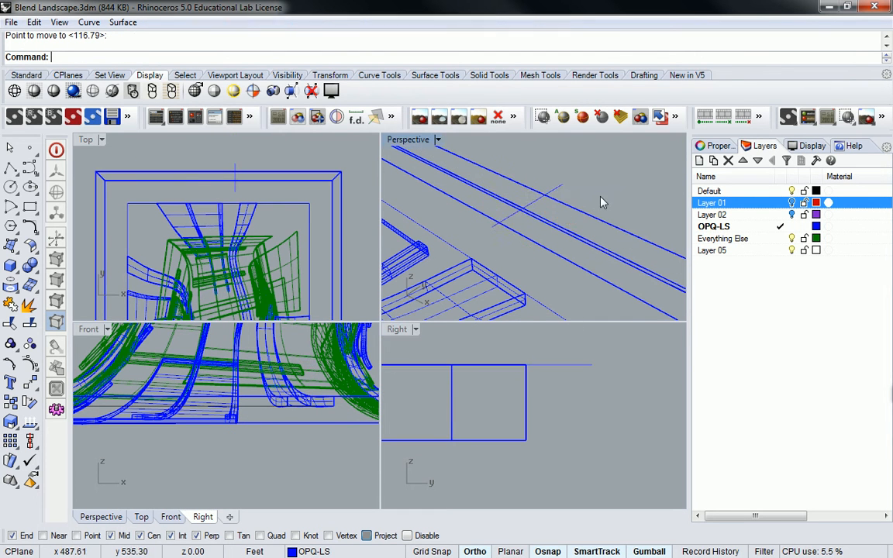
Extrude the raised line across the frame's +Y side downward 10.21 ft, snapping to the frame's bottom outer corner.
scroll(602, 202, down, 5)
right_drag(602, 201, 576, 194)
click(589, 217)
text(Rcy)
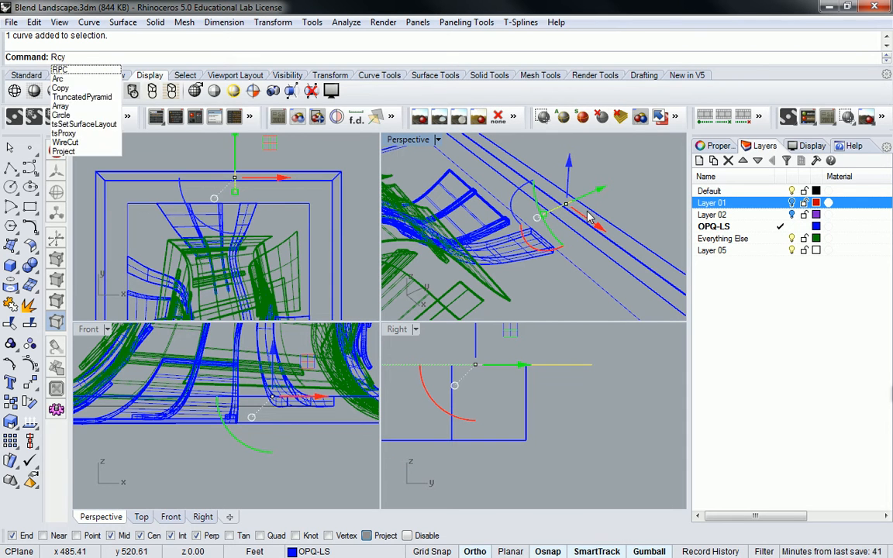
key(BackSpace)
key(BackSpace)
key(BackSpace)
text(Ext)
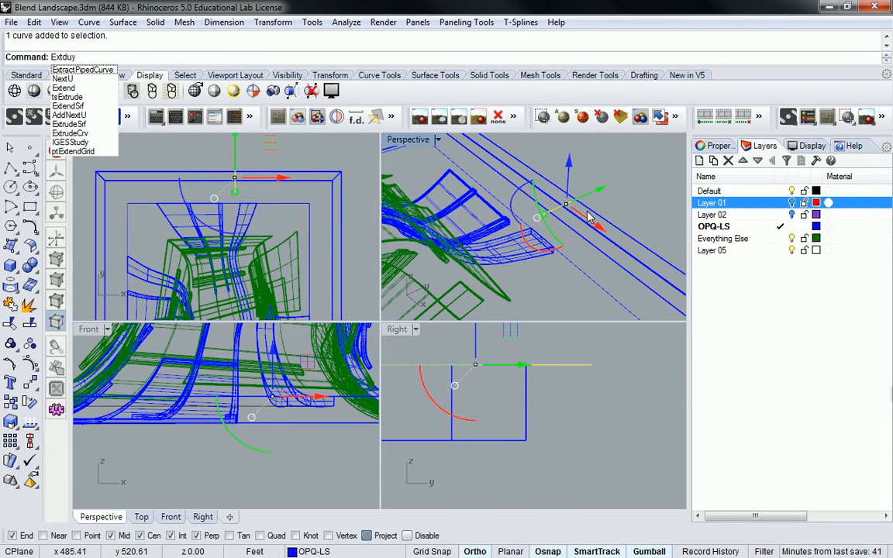
text(r)
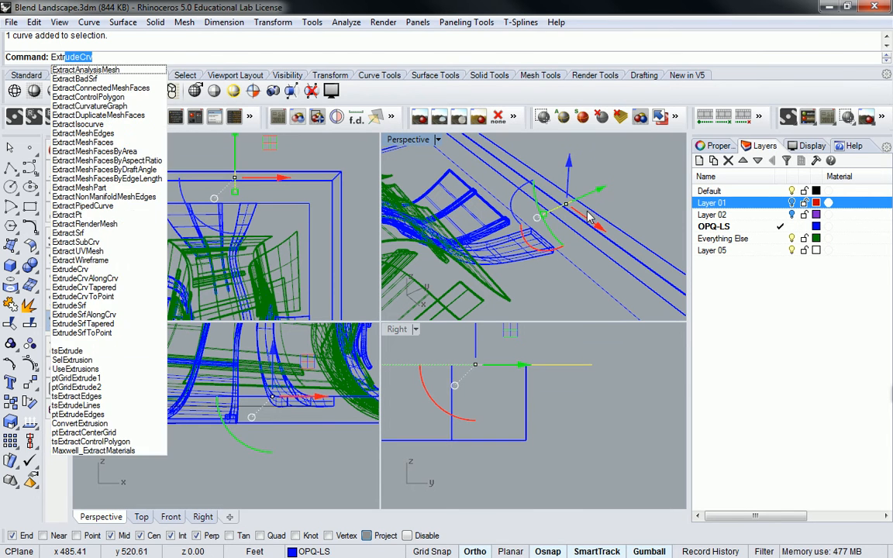
text(u)
key(Return)
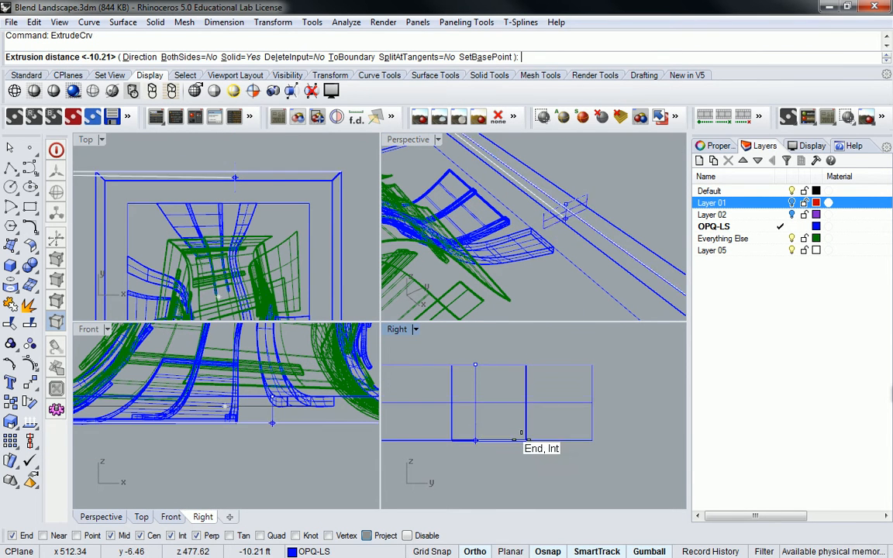
click(521, 433)
Shade the Perspective view and trim the crossing surface with the frame, removing the parts that stick out on both sides.
scroll(541, 203, up, 4)
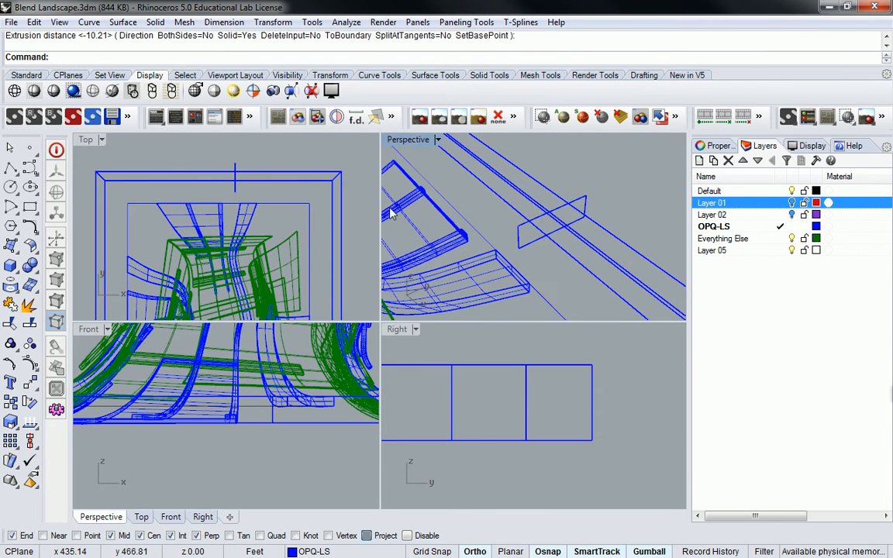
click(53, 90)
click(33, 92)
text(Trim)
key(Return)
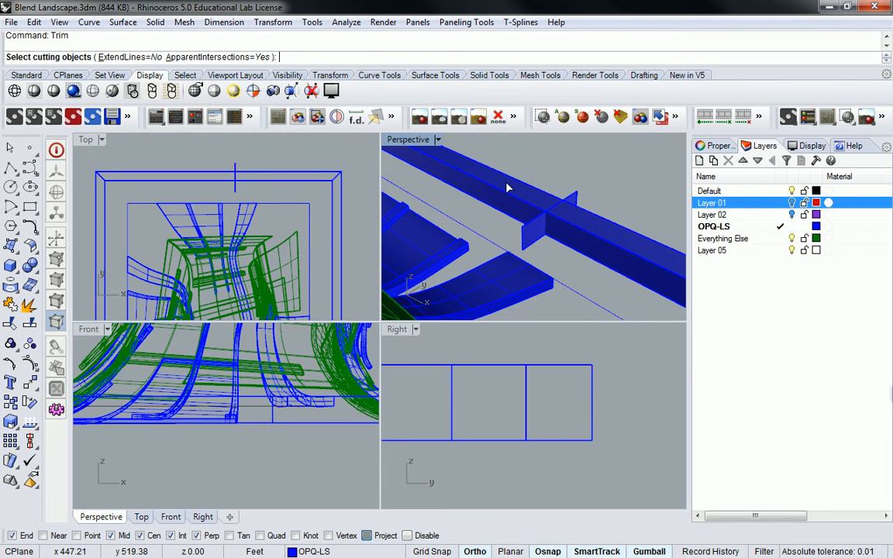
click(609, 279)
key(Return)
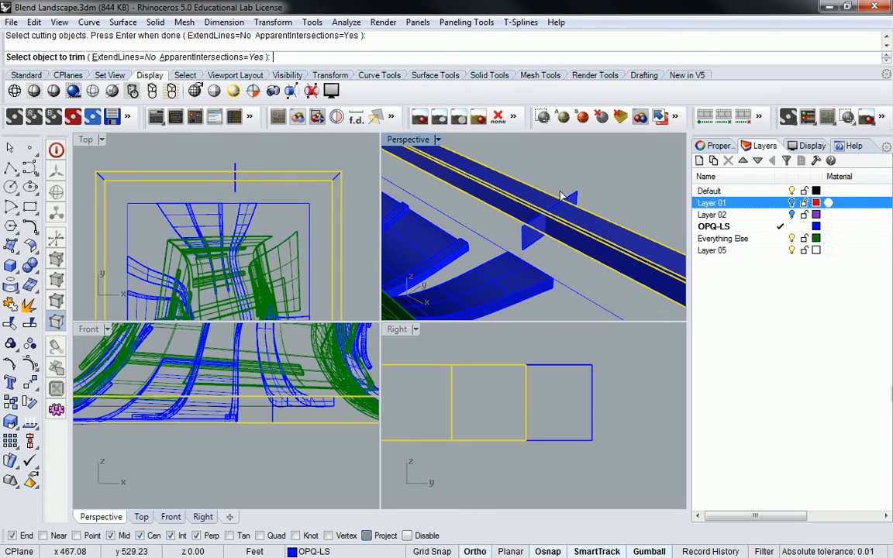
click(589, 221)
click(616, 243)
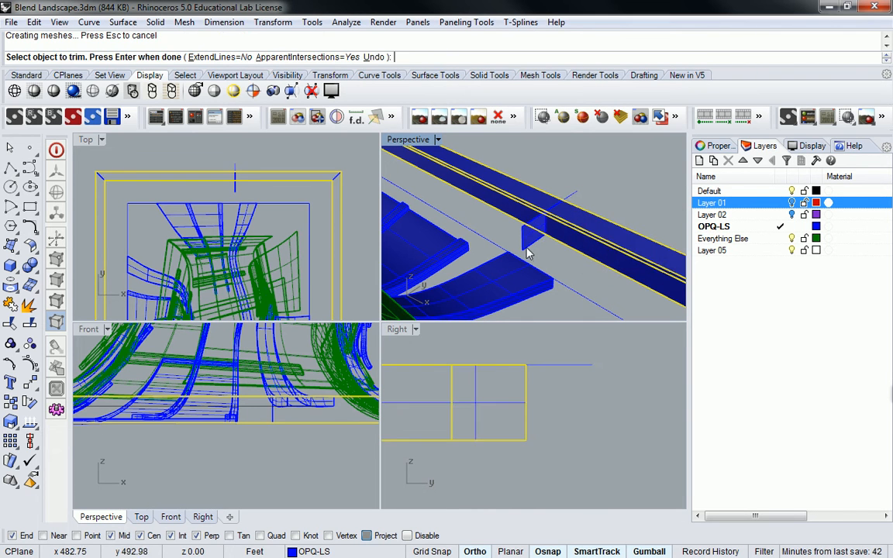
key(Return)
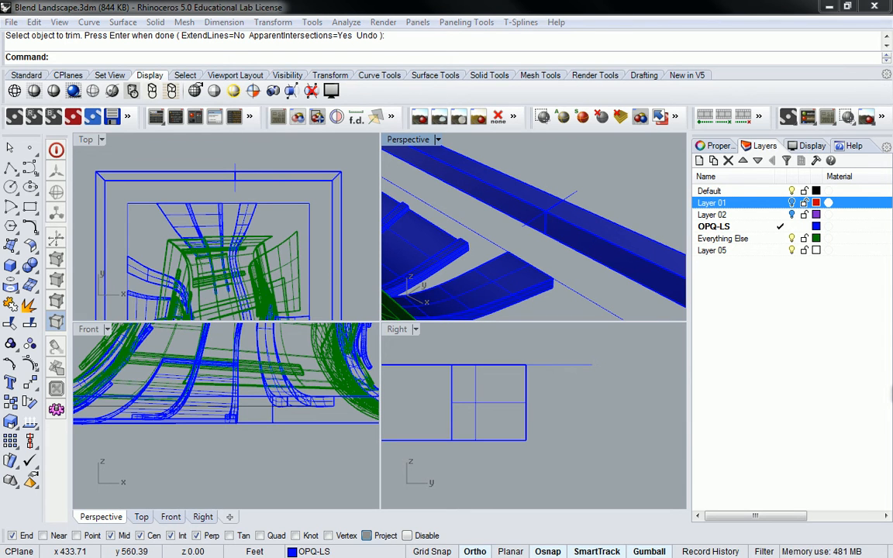
Move the solid frame to Layer 05 and hide that layer.
right_drag(538, 195, 589, 236)
right_drag(493, 254, 408, 227)
scroll(403, 233, down, 2)
click(398, 240)
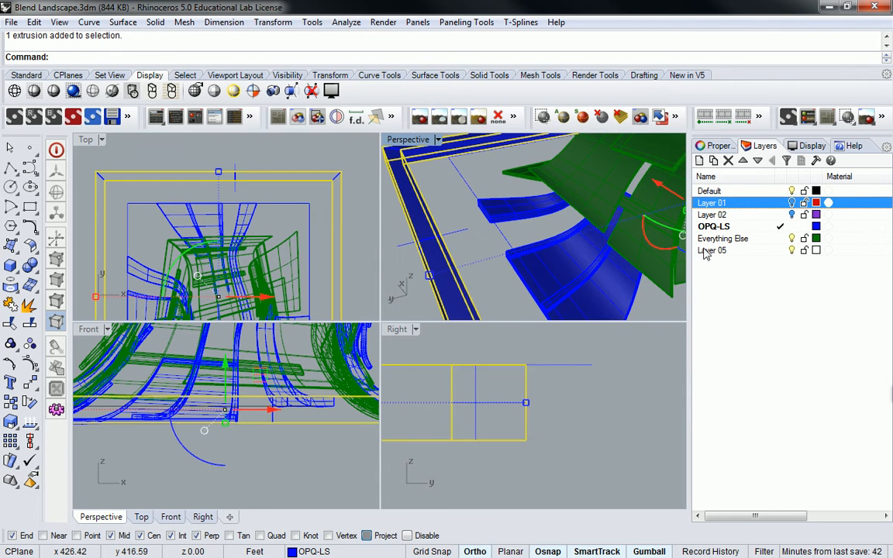
right_click(730, 250)
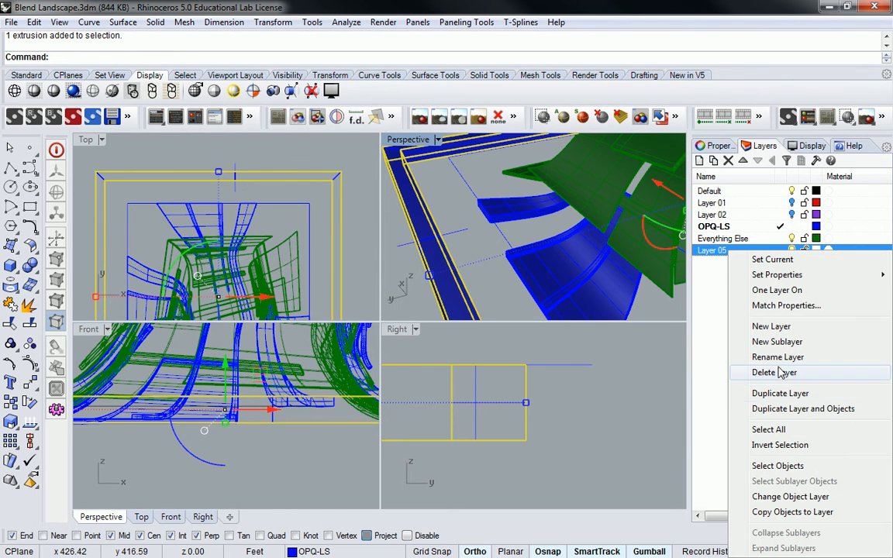
click(790, 496)
key(Escape)
Try to blend the landscape strip's vertical end edge to the inner edge of the trimmed surface with BlendSrf.
right_drag(524, 256, 570, 221)
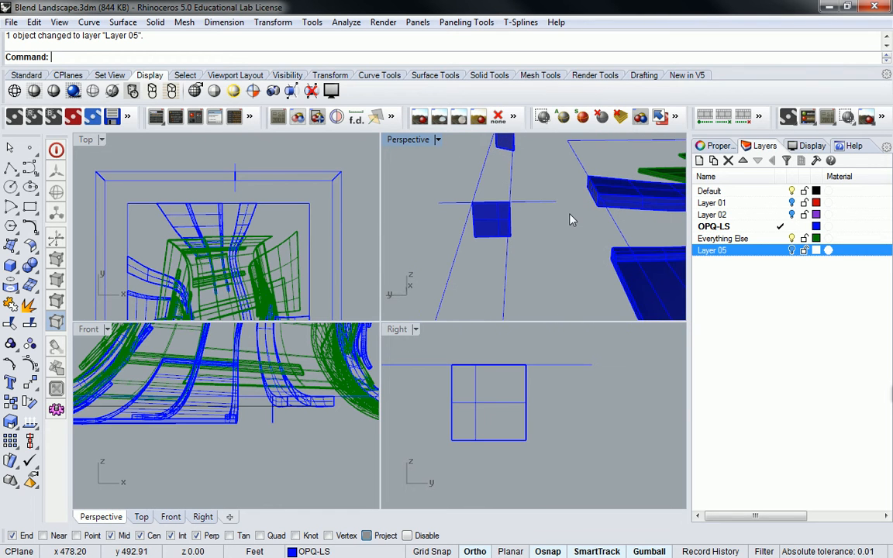
text(B;ends)
key(BackSpace)
key(BackSpace)
key(BackSpace)
key(BackSpace)
key(BackSpace)
text(lendS)
key(Return)
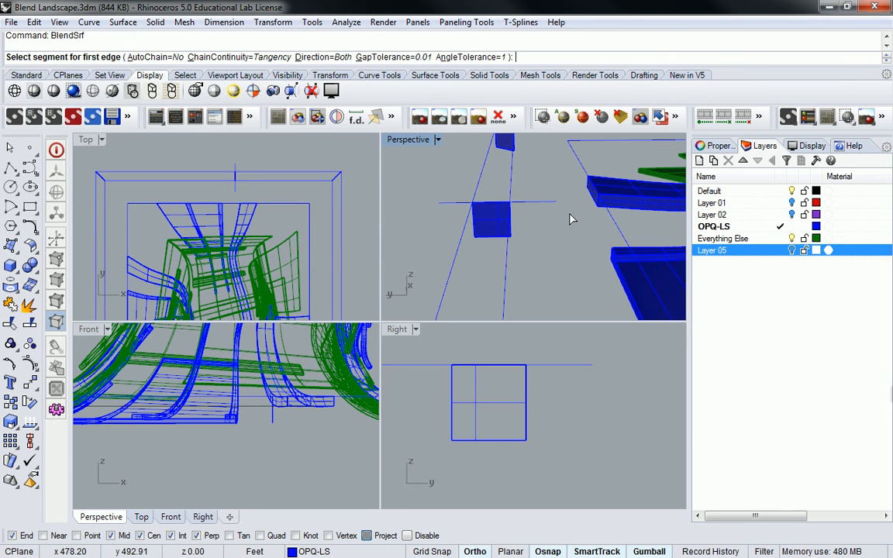
right_drag(552, 184, 630, 204)
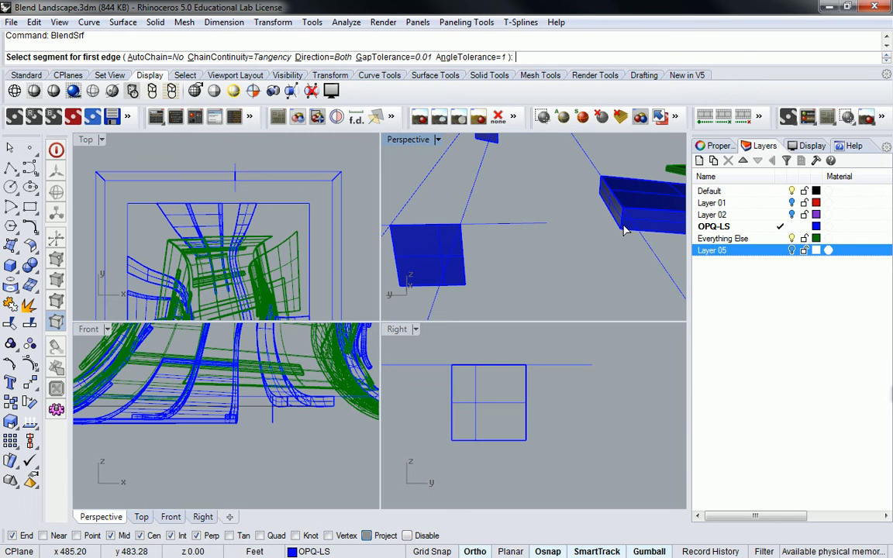
click(627, 233)
click(664, 259)
click(463, 254)
right_click(539, 254)
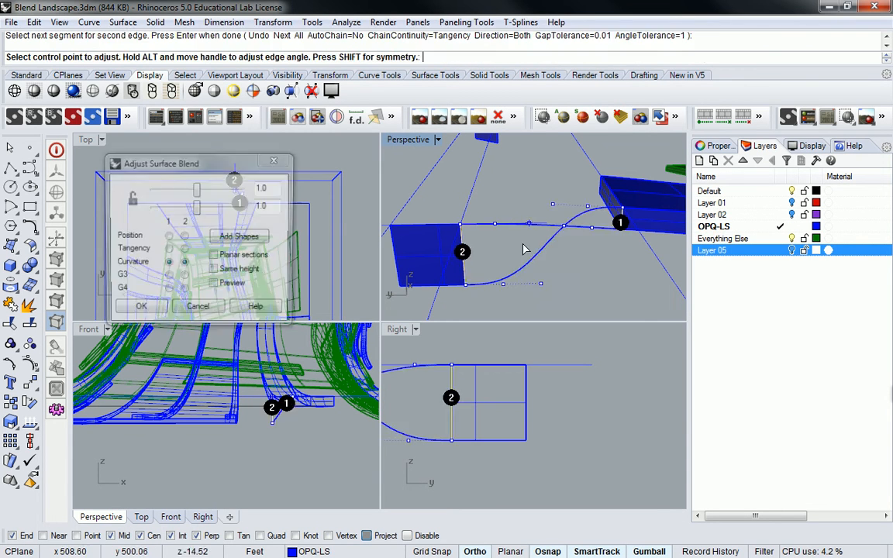
right_drag(617, 220, 410, 209)
key(Escape)
Flip the direction of the trimmed surface inside the frame.
click(409, 210)
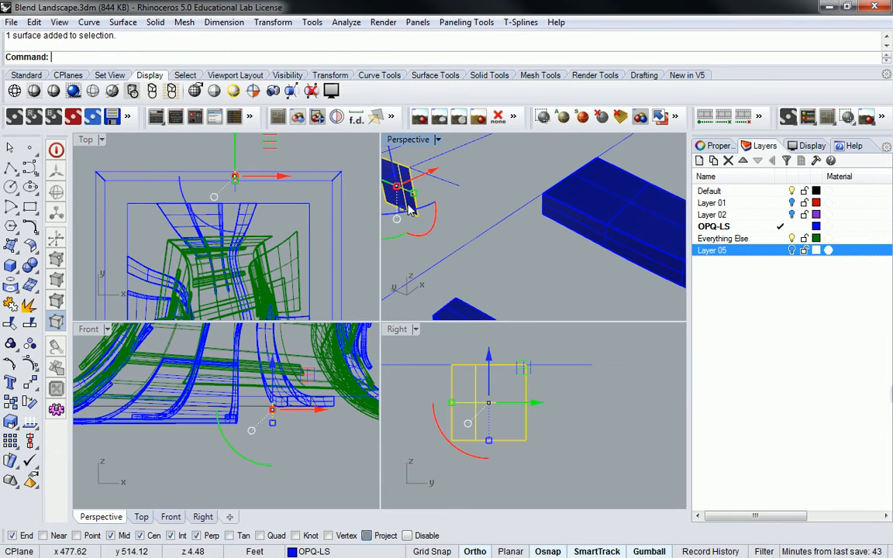
key(Return)
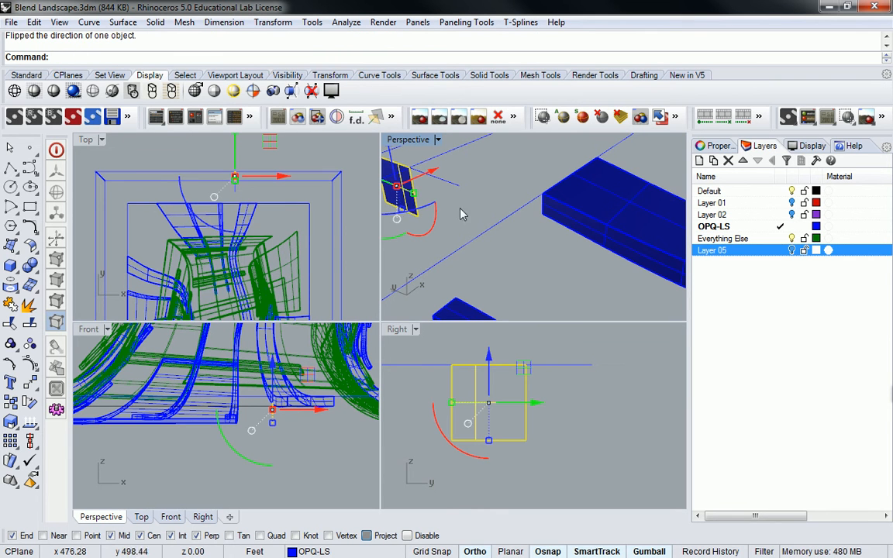
key(Escape)
Create a surface blend from the strip's vertical end edge to the flipped surface's inner edge, with Curvature continuity at both ends.
text(B)
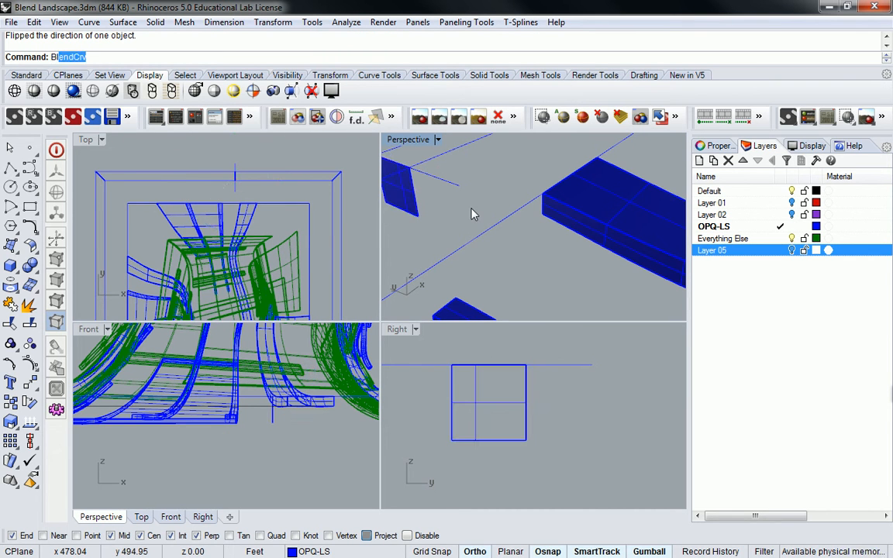
text(lendS)
key(Return)
click(549, 199)
click(598, 238)
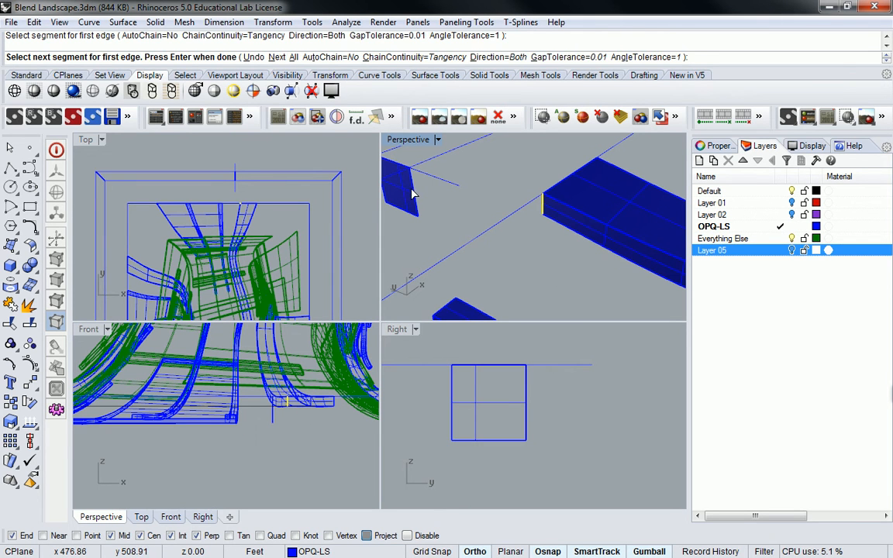
click(414, 195)
key(Return)
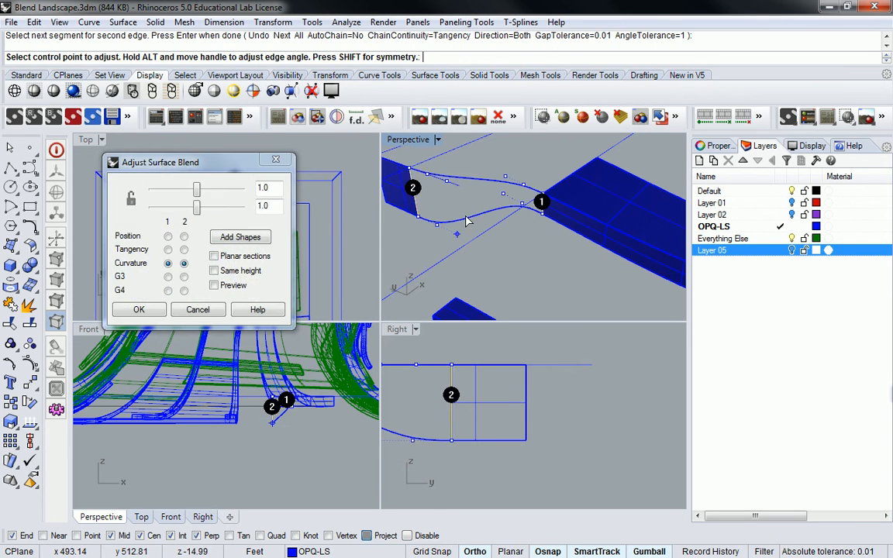
key(Return)
Draw a line across the flat end surface between the midpoints of its two vertical edges, with projected snapping off.
right_drag(527, 185, 472, 204)
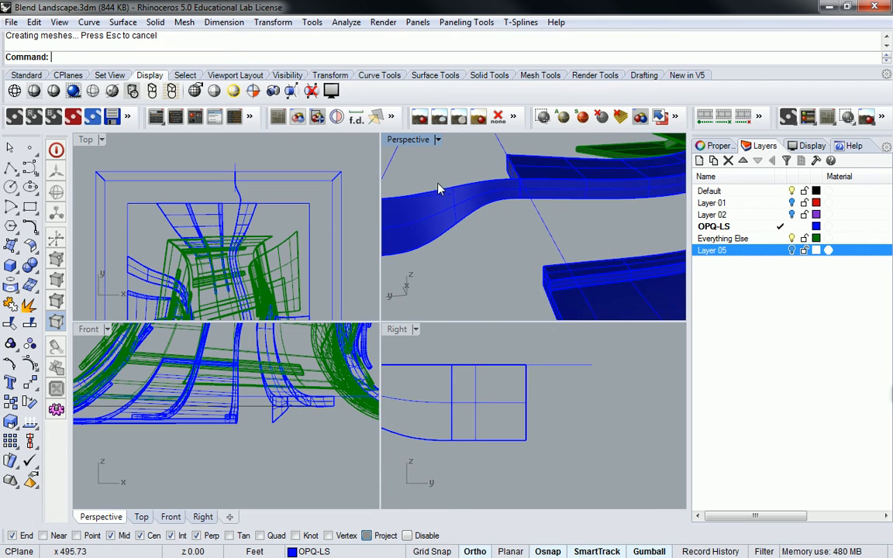
shift+right_drag(543, 275, 572, 233)
scroll(573, 234, up, 8)
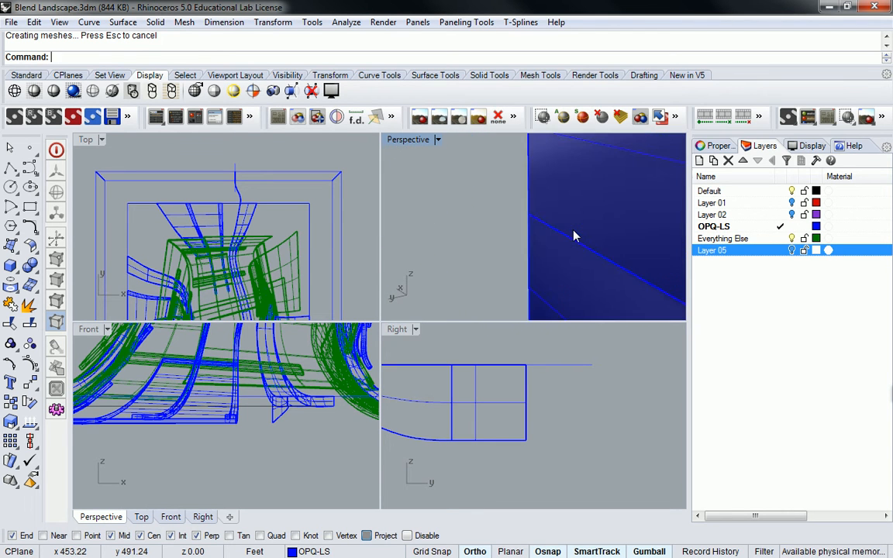
scroll(573, 234, down, 6)
scroll(593, 246, down, 3)
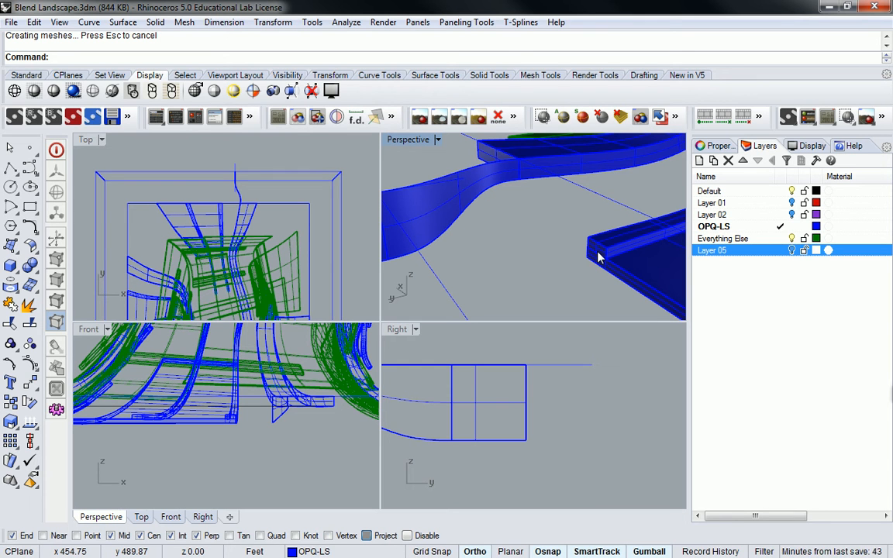
shift+right_drag(473, 211, 567, 196)
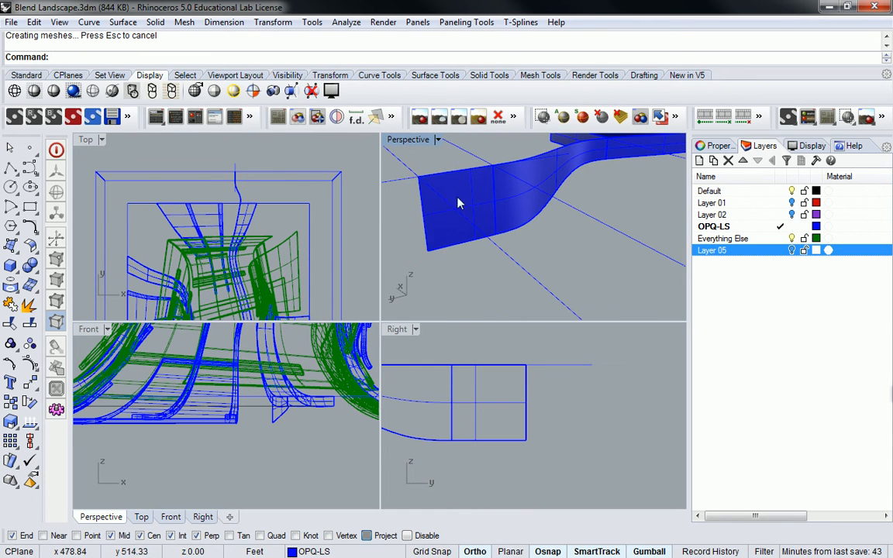
click(452, 194)
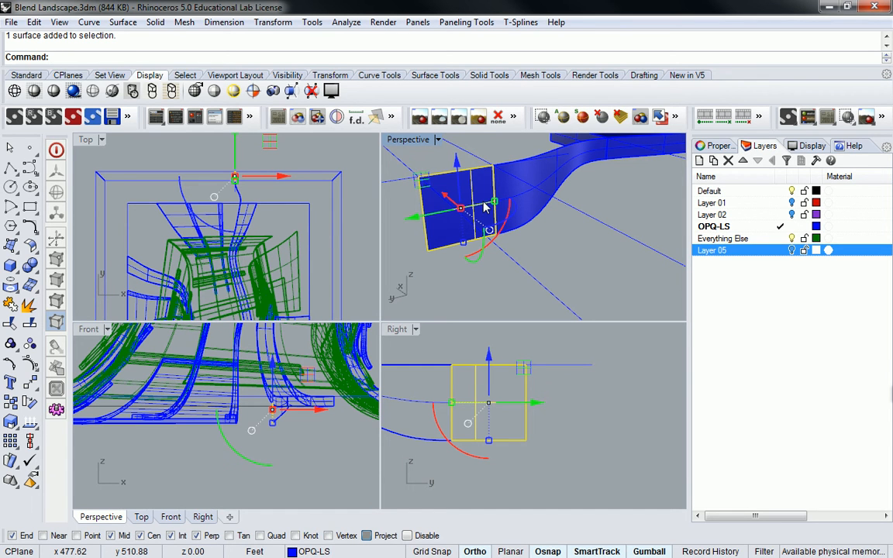
key(Escape)
text(line)
key(Return)
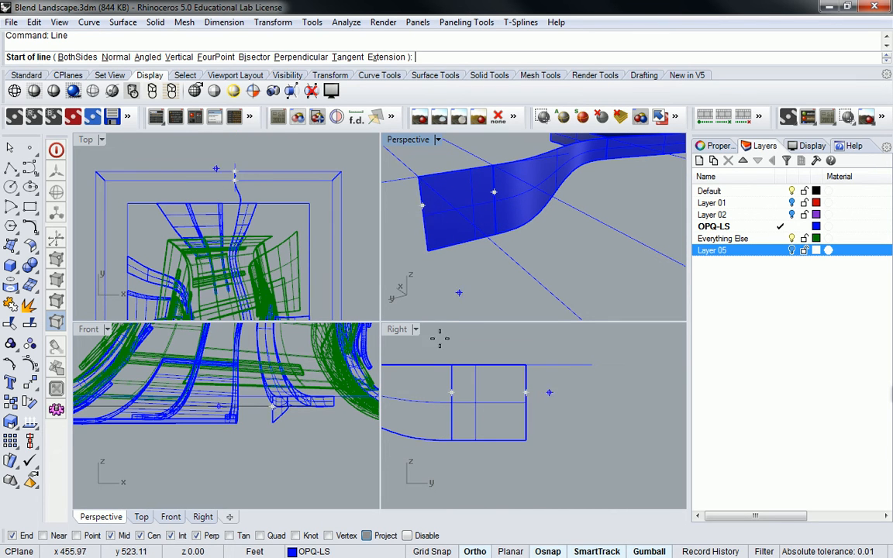
click(422, 209)
click(494, 193)
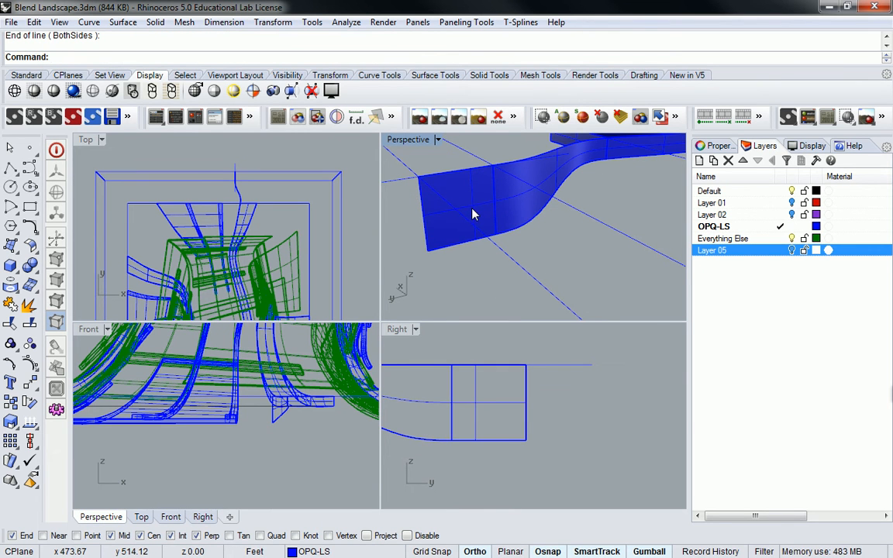
Try to split the flat end surface using the line drawn across its middle.
text(Split)
key(Return)
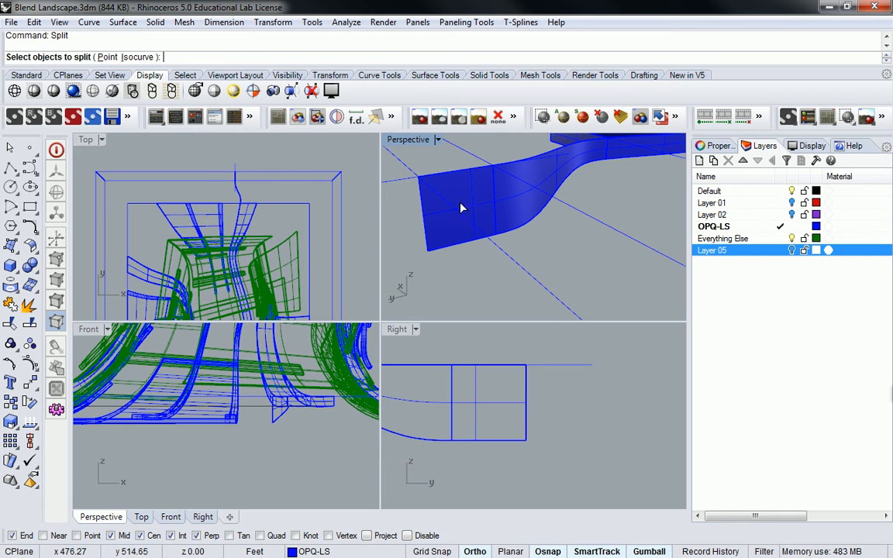
click(469, 200)
key(Return)
click(482, 210)
drag(403, 194, 522, 223)
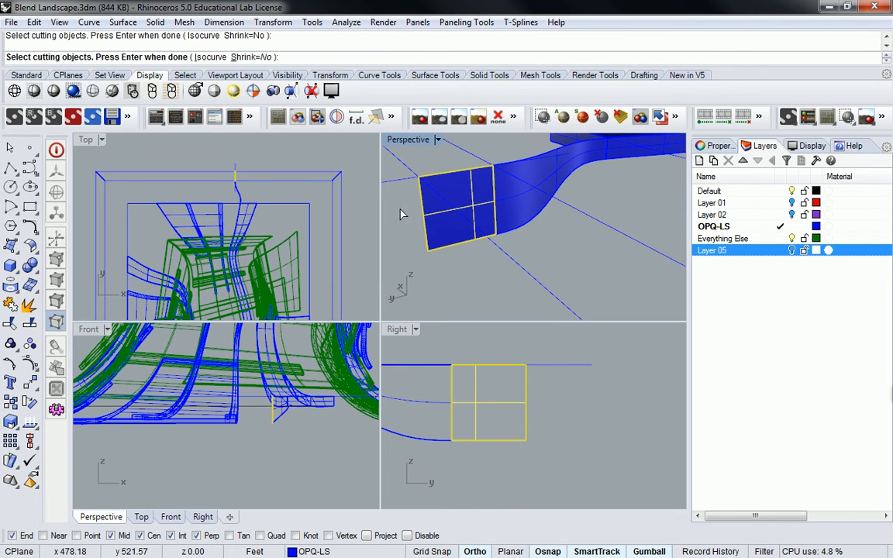
key(Return)
click(436, 218)
key(Escape)
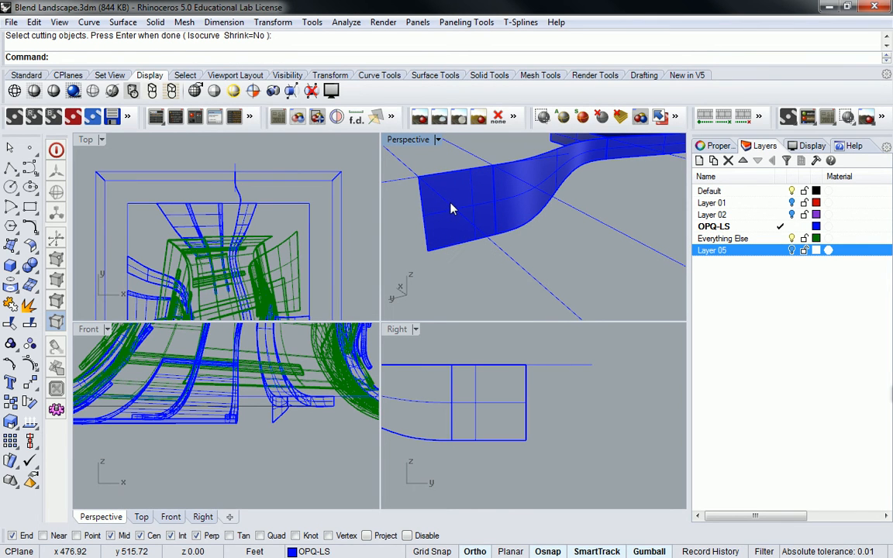
Try to split the flat end surface using the adjoining curved blend surface as the cutting object.
text(Split)
key(Return)
click(478, 194)
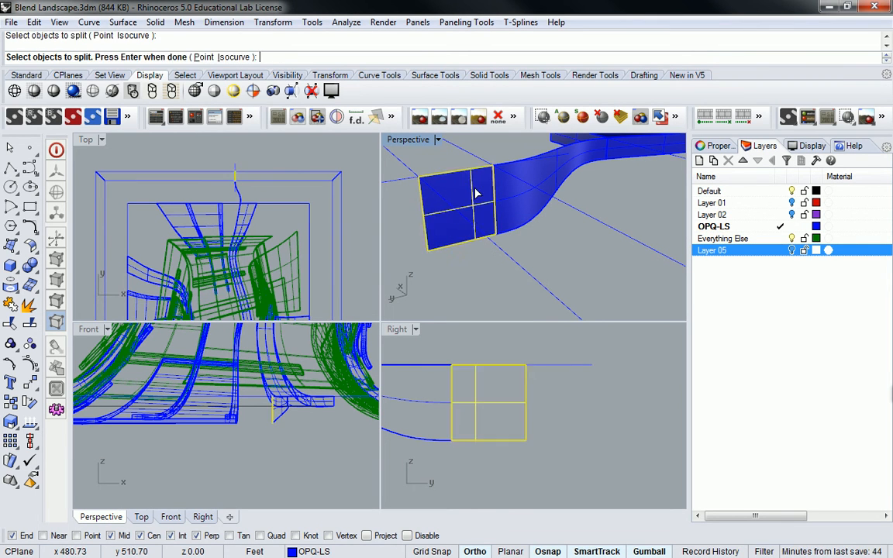
key(Return)
click(491, 205)
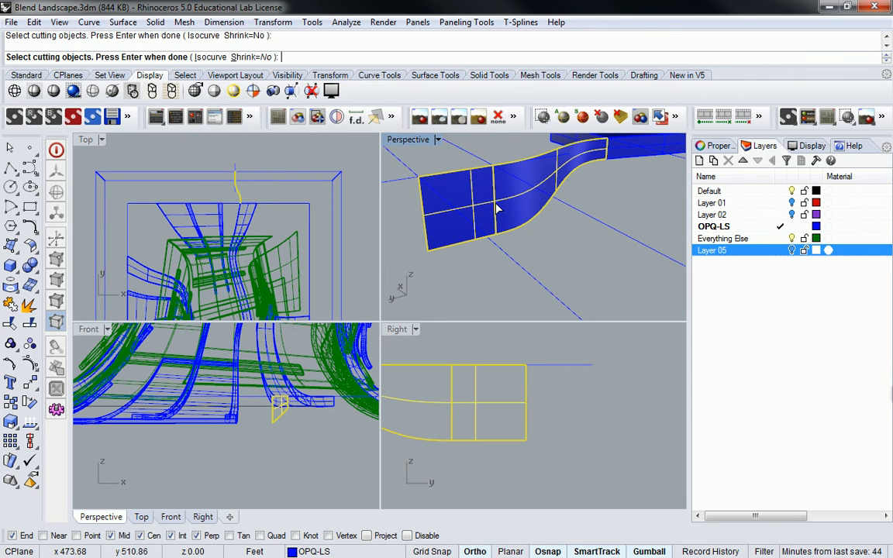
key(Return)
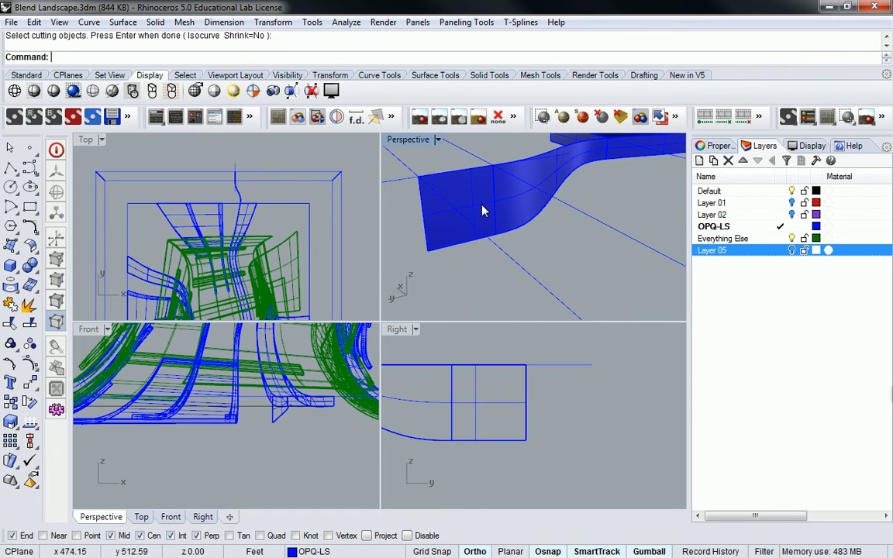
Extrude the line across the flat end surface horizontally to both sides, perpendicular to the surface, to make a cutting surface.
click(483, 211)
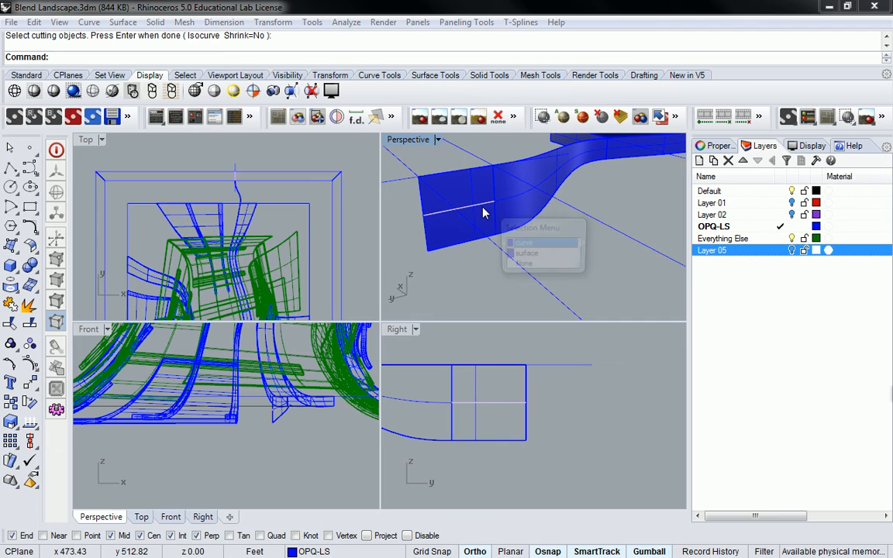
click(518, 233)
scroll(263, 205, up, 5)
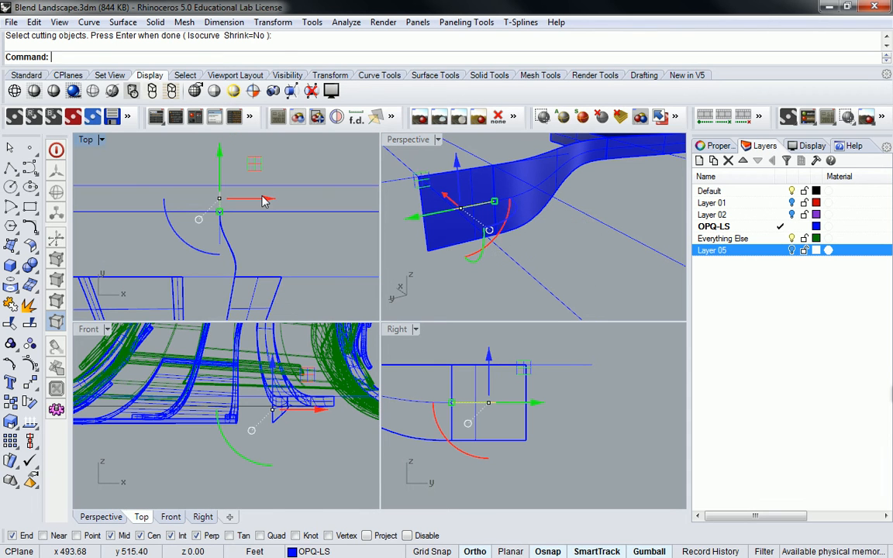
text(extru)
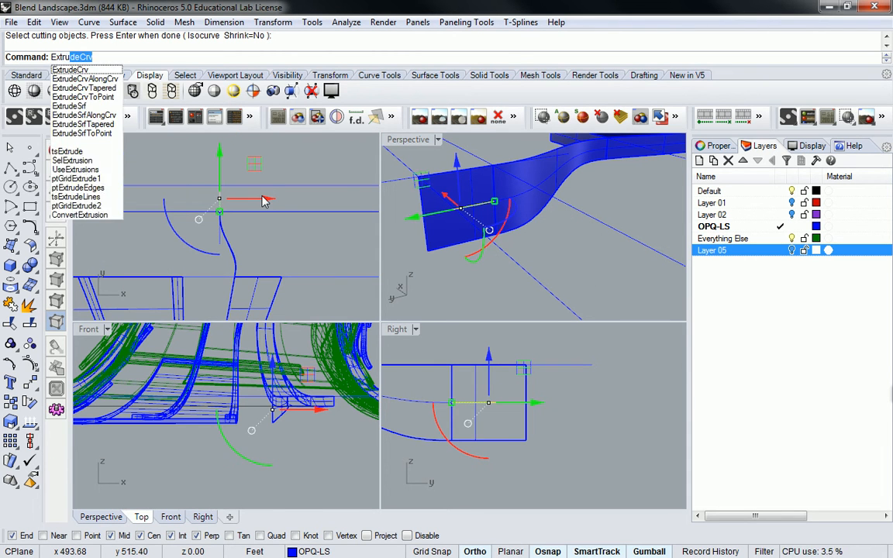
key(Return)
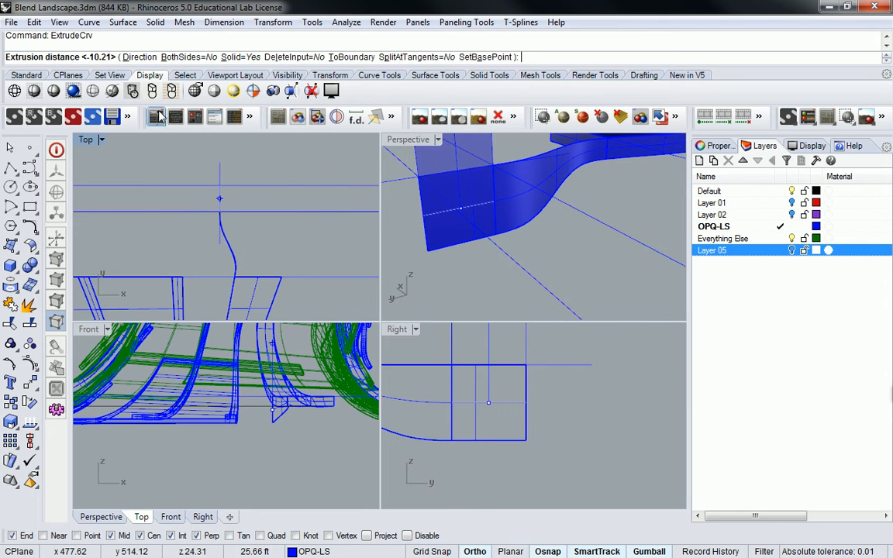
click(140, 57)
click(220, 188)
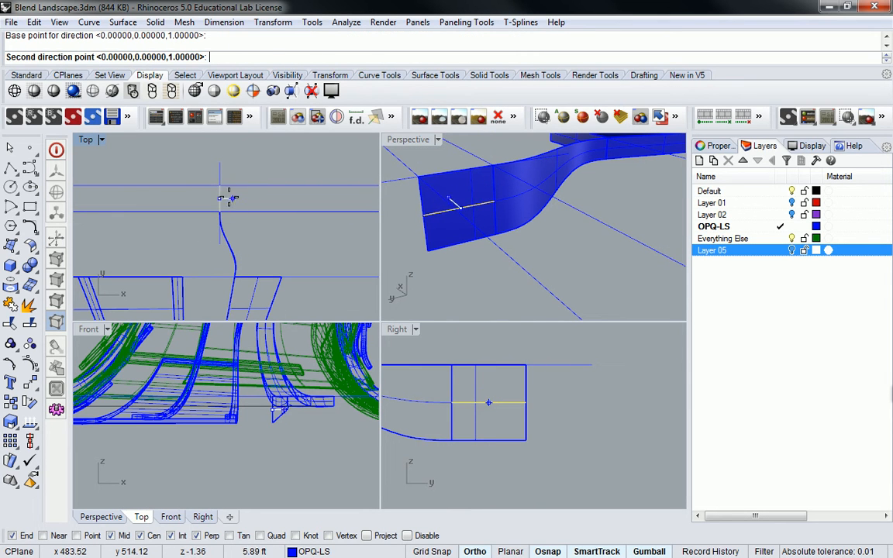
click(245, 195)
click(271, 206)
click(269, 200)
drag(264, 199, 238, 200)
key(Escape)
Split the flat end surface into upper and lower halves using the extruded horizontal surface as the cutter.
text(Split)
key(Return)
click(467, 194)
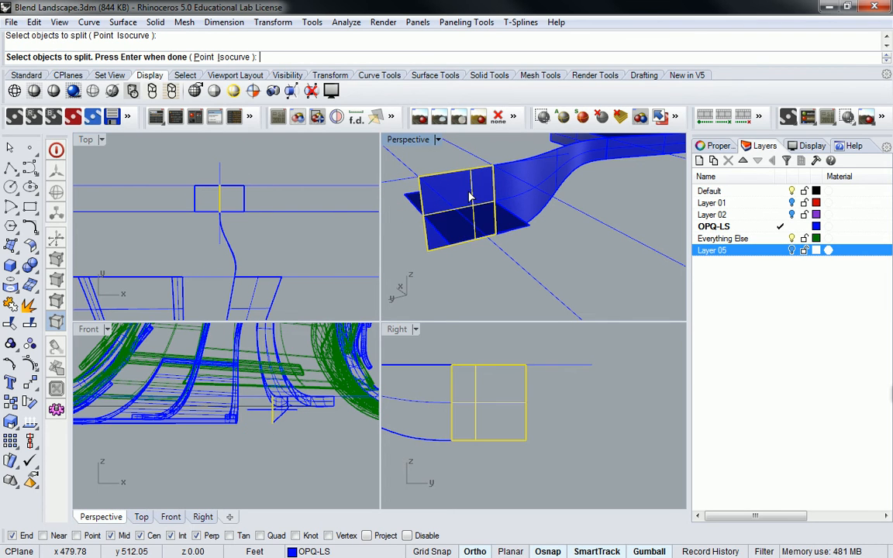
key(Return)
click(514, 225)
key(Return)
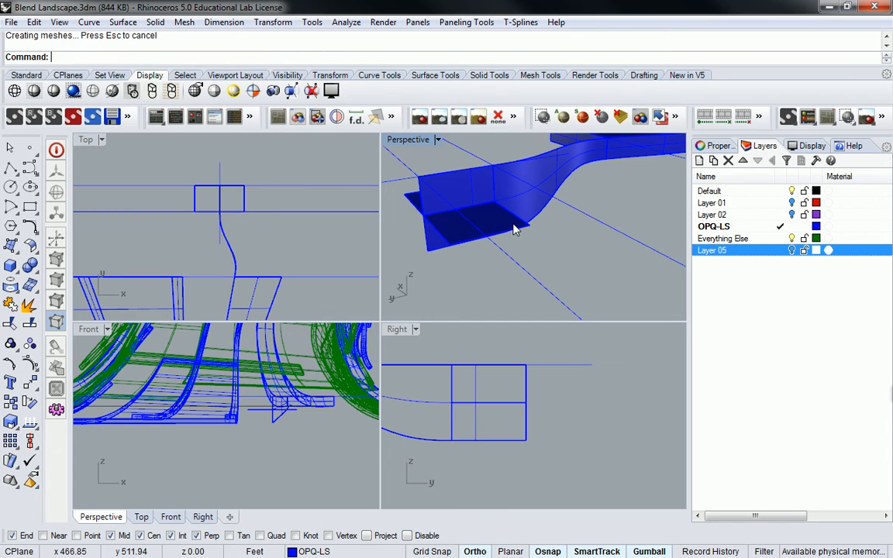
Delete the extruded cutting surface and select each half of the flat end surface to check the split.
click(488, 232)
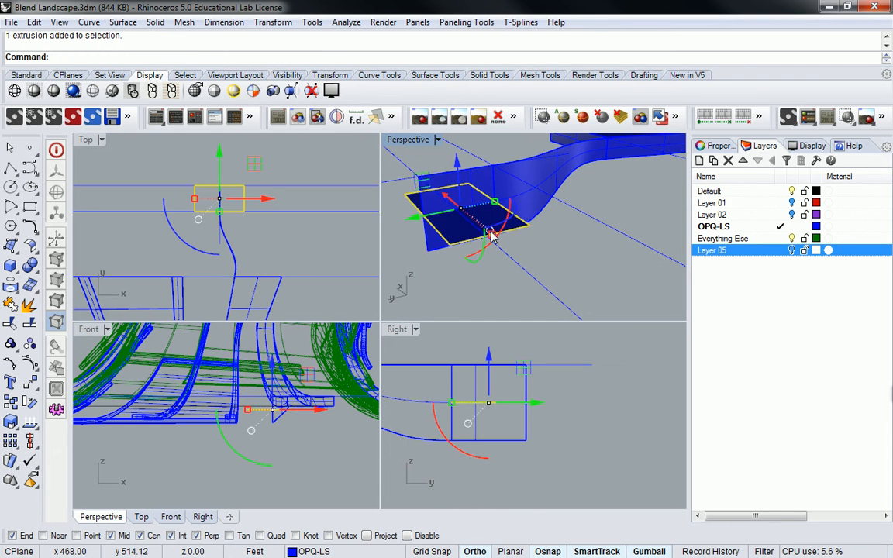
key(Delete)
click(471, 194)
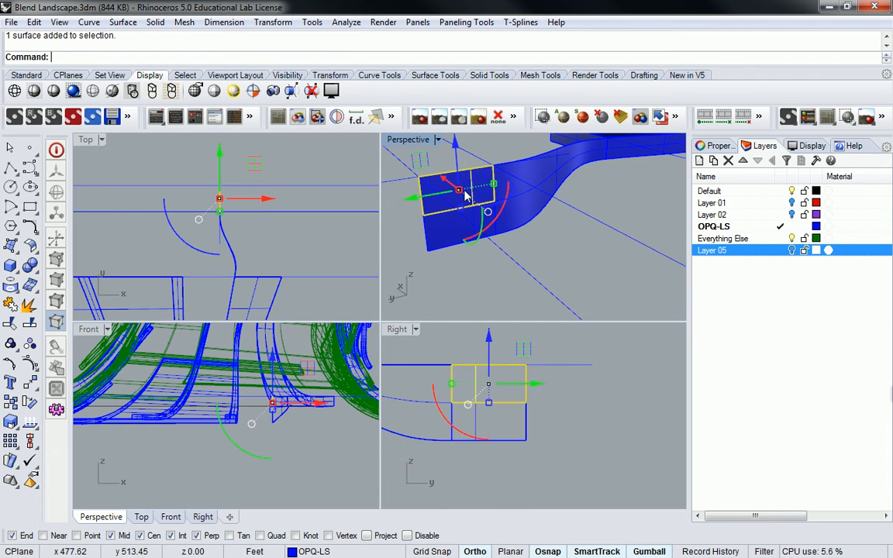
click(457, 249)
click(455, 239)
key(Delete)
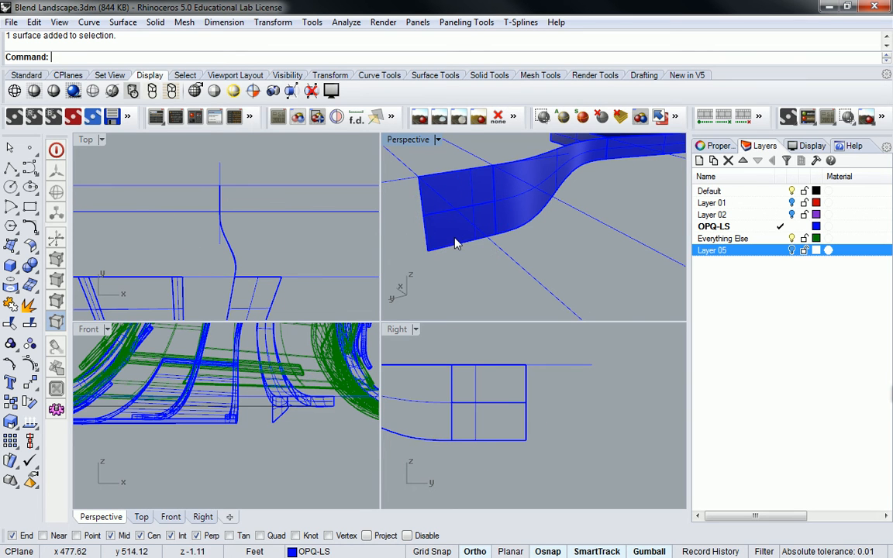
right_drag(411, 218, 566, 215)
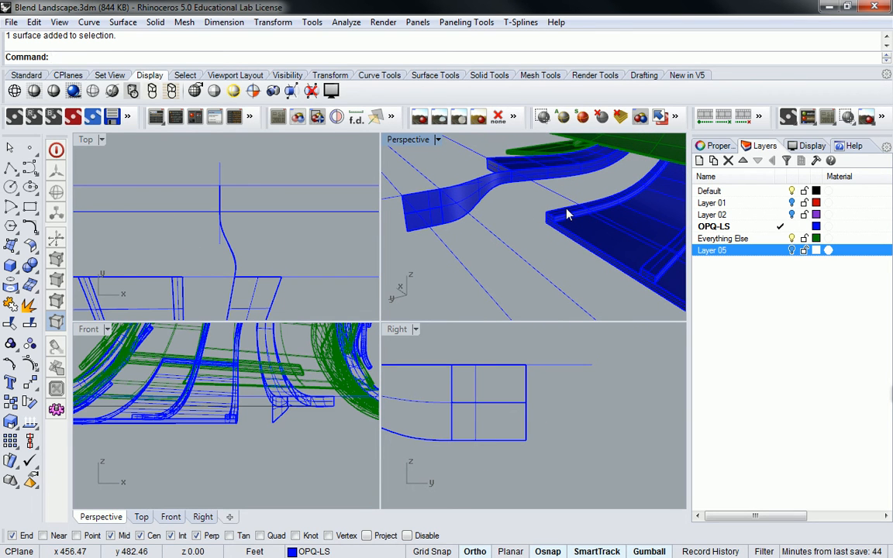
scroll(567, 215, up, 3)
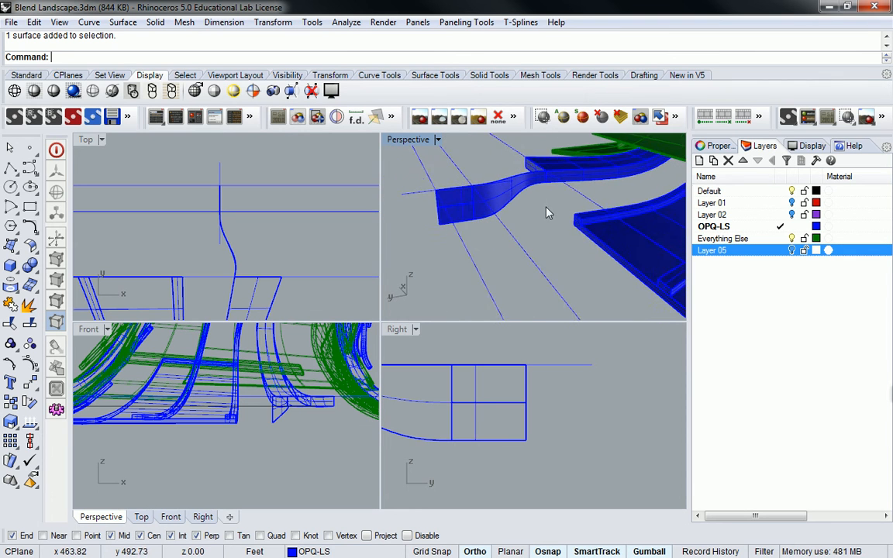
text(Ble)
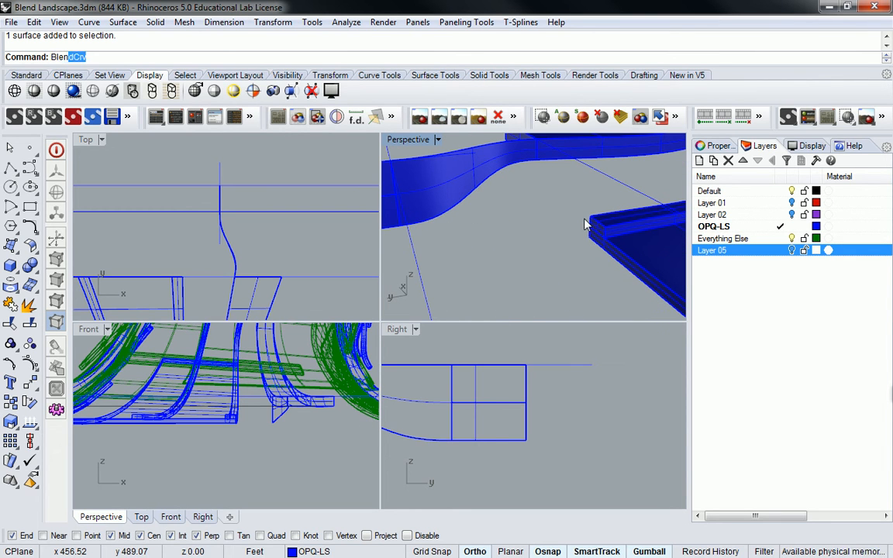
text(ndSrf)
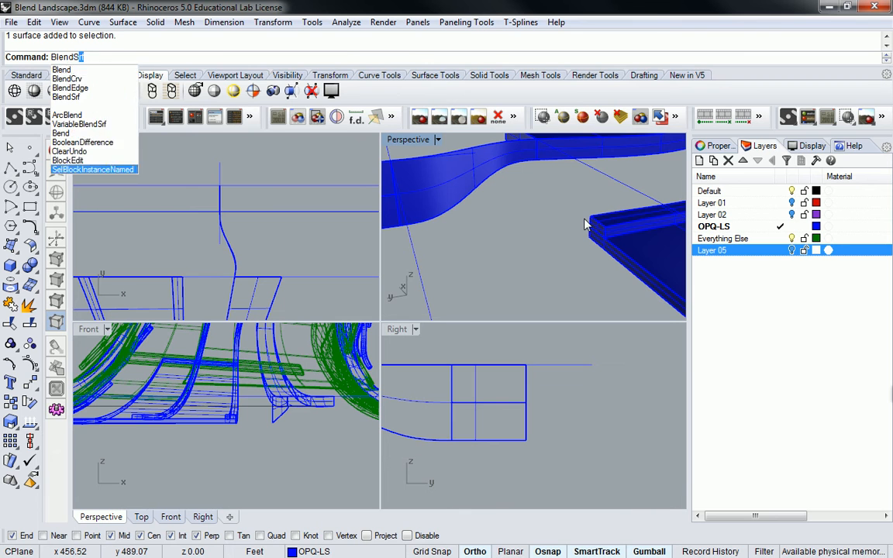
key(Return)
scroll(601, 260, up, 5)
click(583, 186)
click(613, 225)
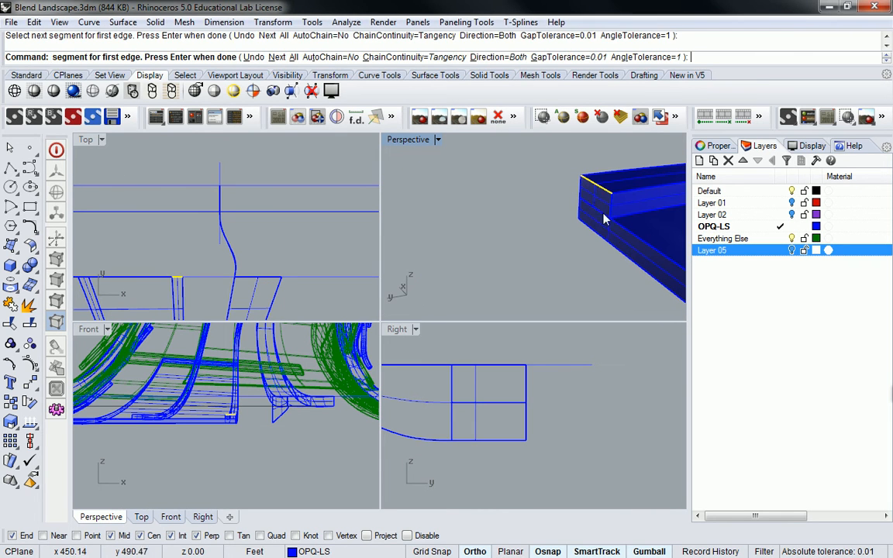
key(Escape)
Try a surface blend from the neighbouring strip's vertical end edge to the upper half's inner edge, with Curvature continuity at both ends.
key(Return)
click(615, 224)
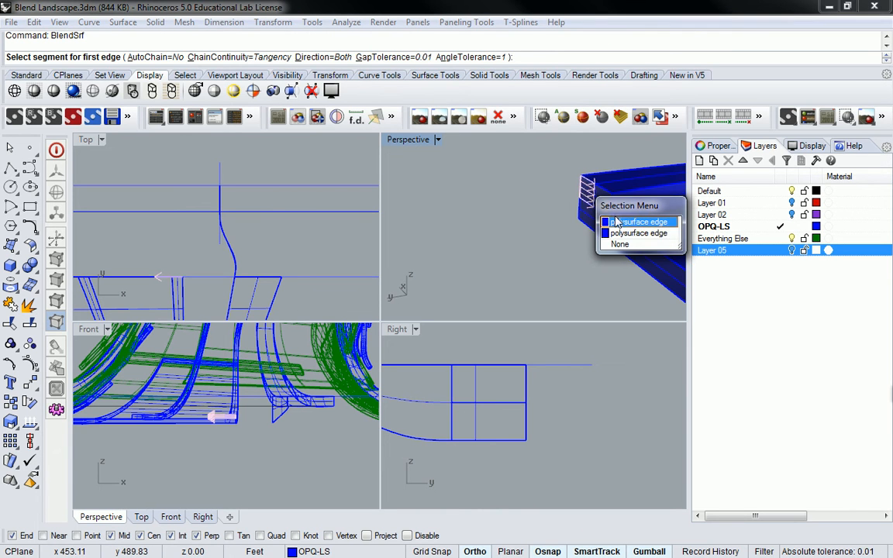
click(617, 231)
shift+right_drag(578, 186, 582, 188)
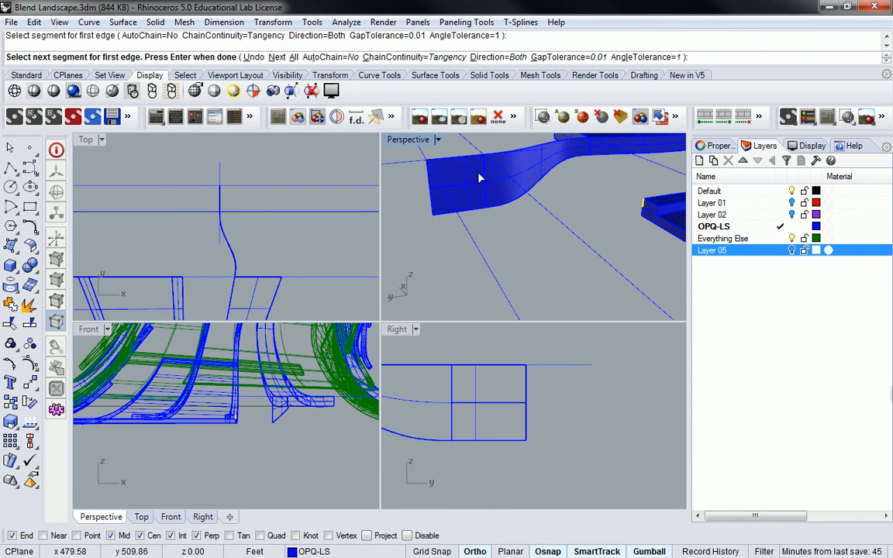
click(486, 176)
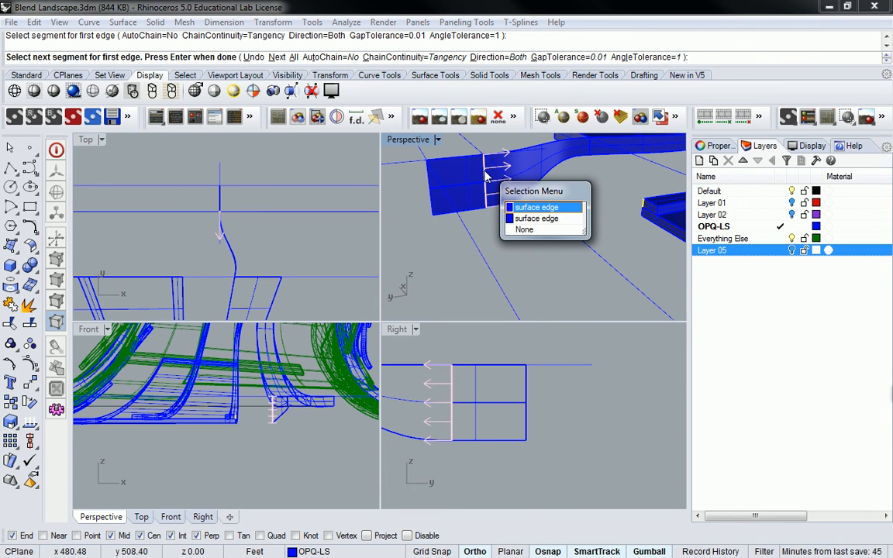
click(536, 218)
key(Return)
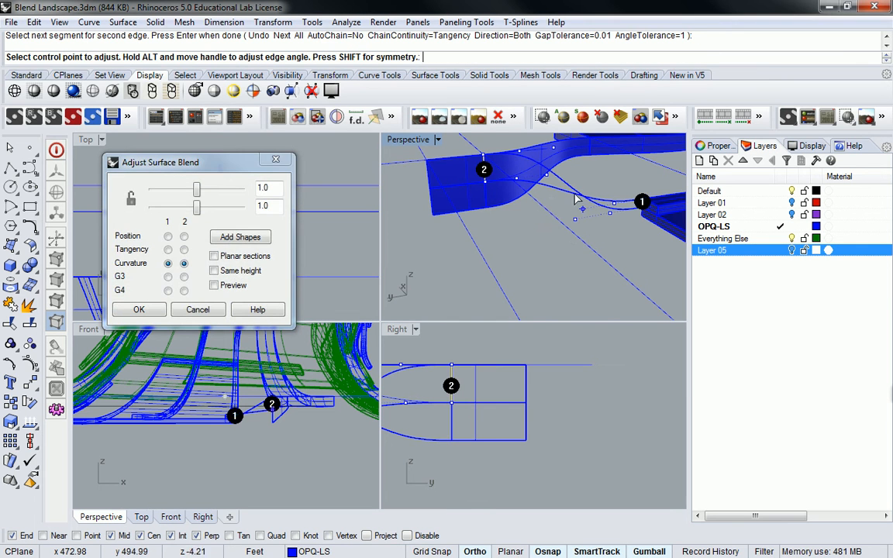
key(Return)
Flip the upper half's direction and try again to blend the neighbouring strip's vertical end edge to its inner edge with Curvature continuity.
click(473, 177)
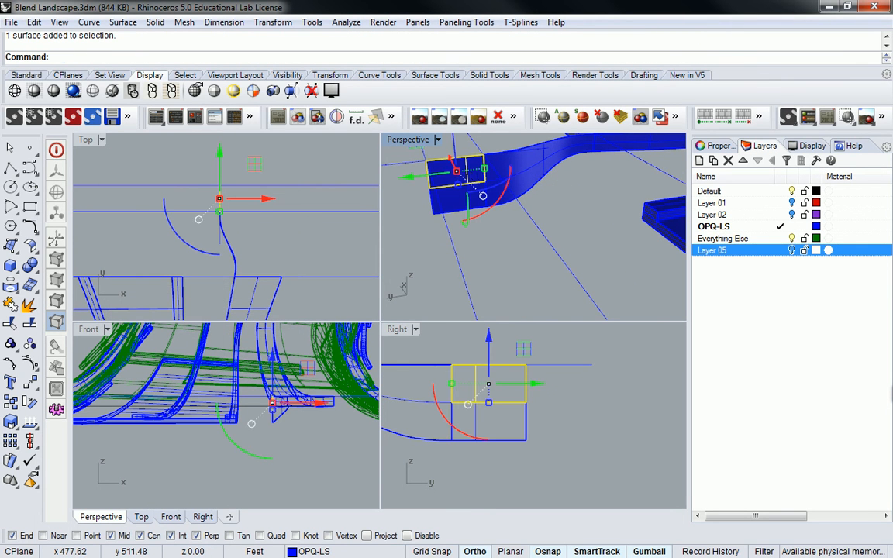
key(Escape)
text(BlendSrf)
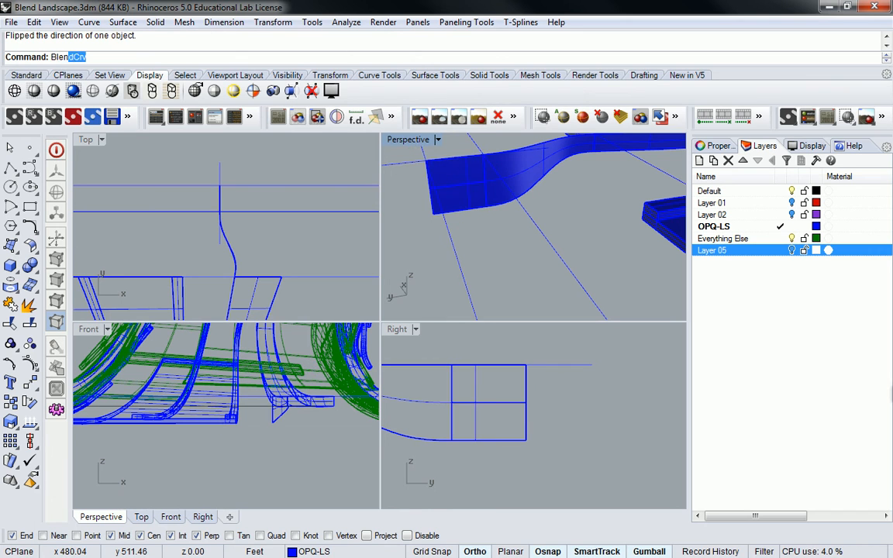
key(Return)
scroll(647, 213, up, 5)
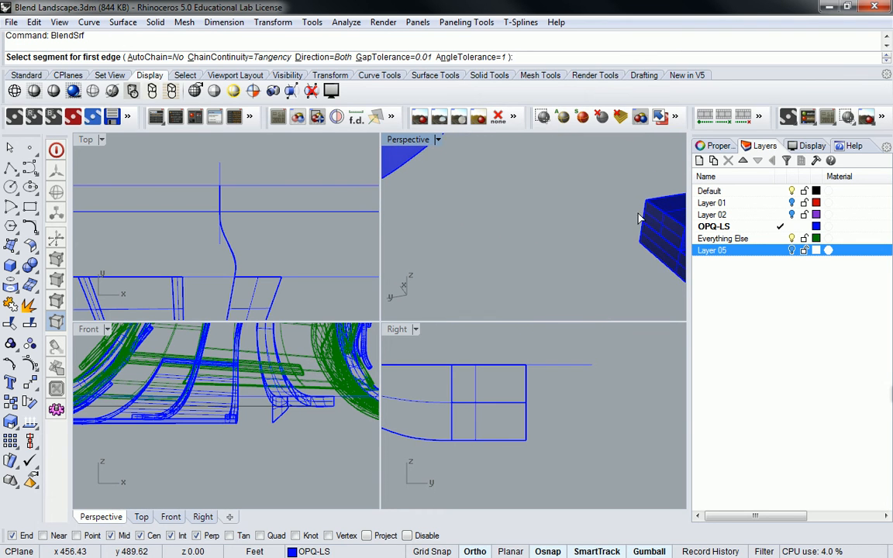
click(648, 219)
click(682, 256)
scroll(589, 212, down, 3)
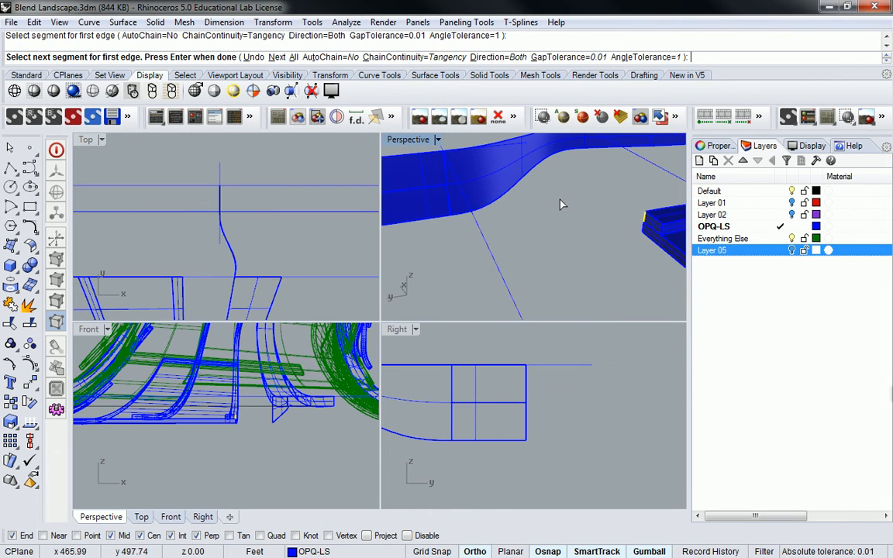
click(439, 172)
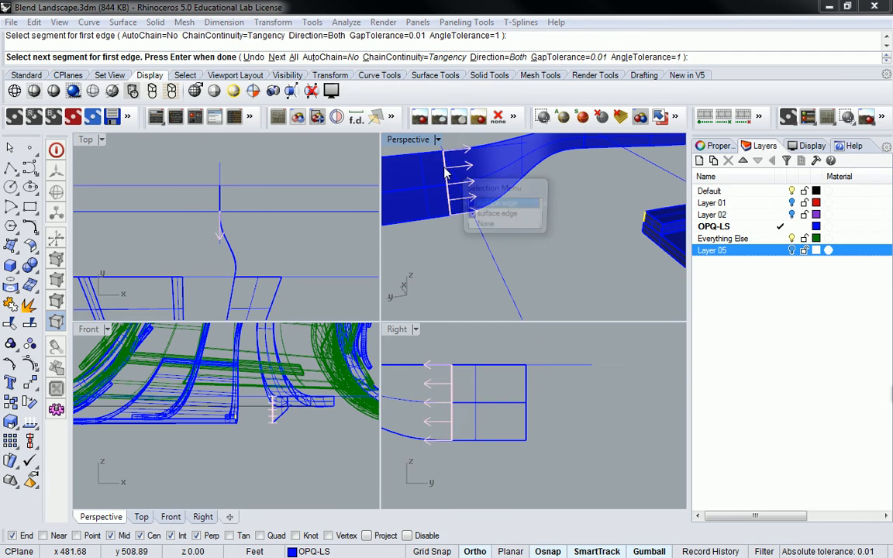
click(480, 212)
key(Return)
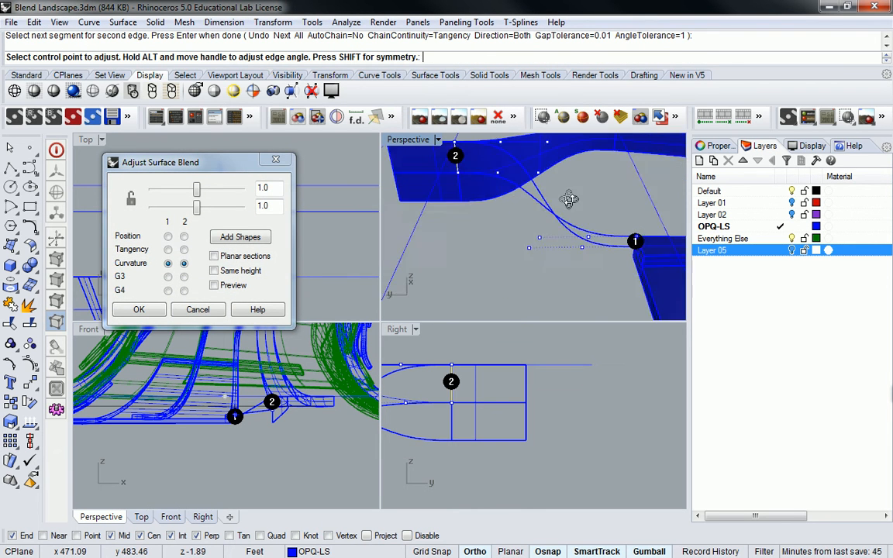
right_drag(481, 221, 472, 199)
key(Return)
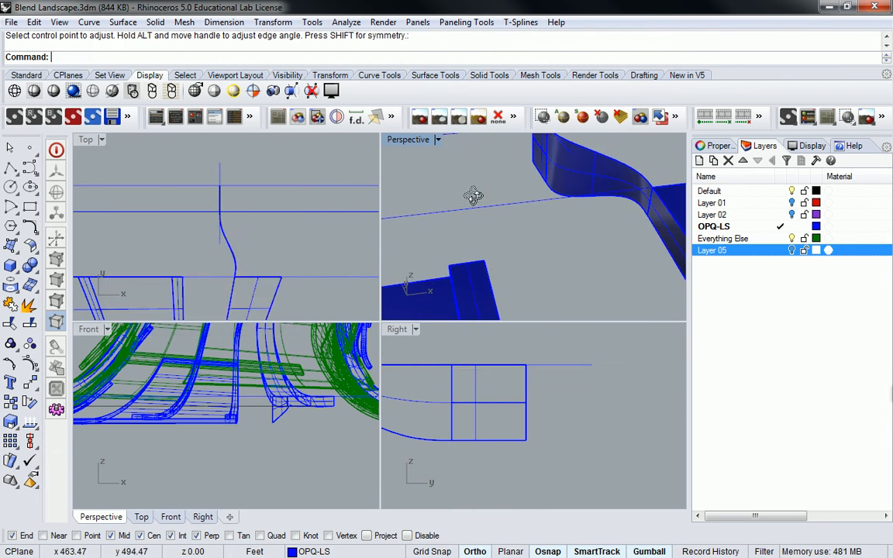
Flip the direction of the flat end surface's upper half once more.
right_drag(612, 203, 396, 203)
click(436, 199)
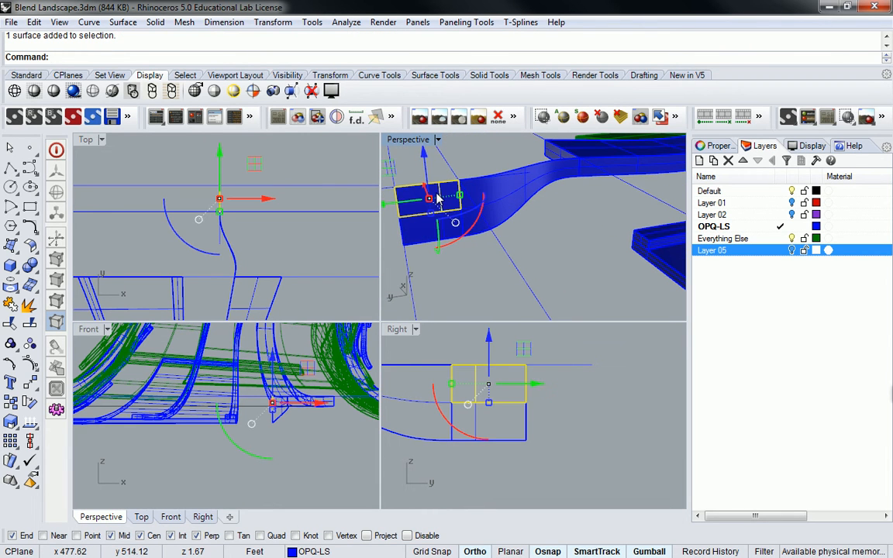
key(Return)
key(Escape)
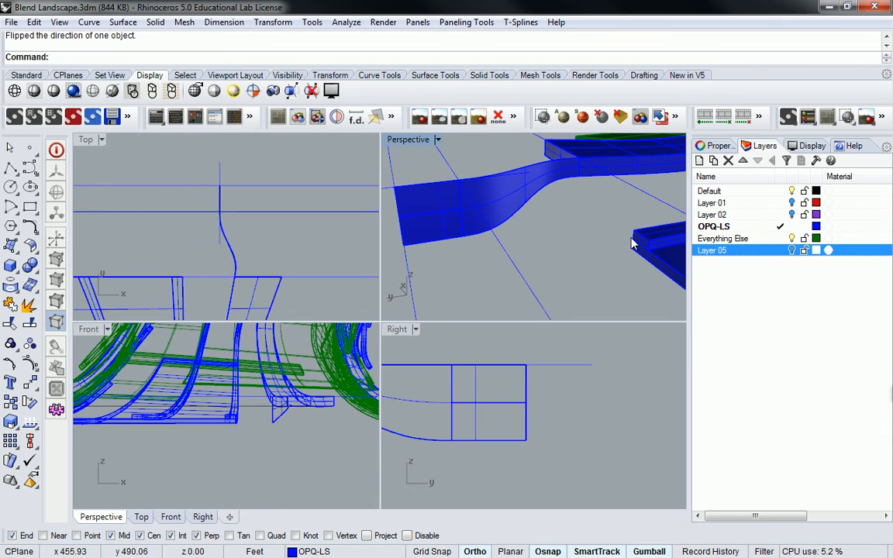
Try again to blend the neighbouring strip's upper vertical end edge to the flat end's upper inner edge with Curvature continuity.
text(BlendSrf)
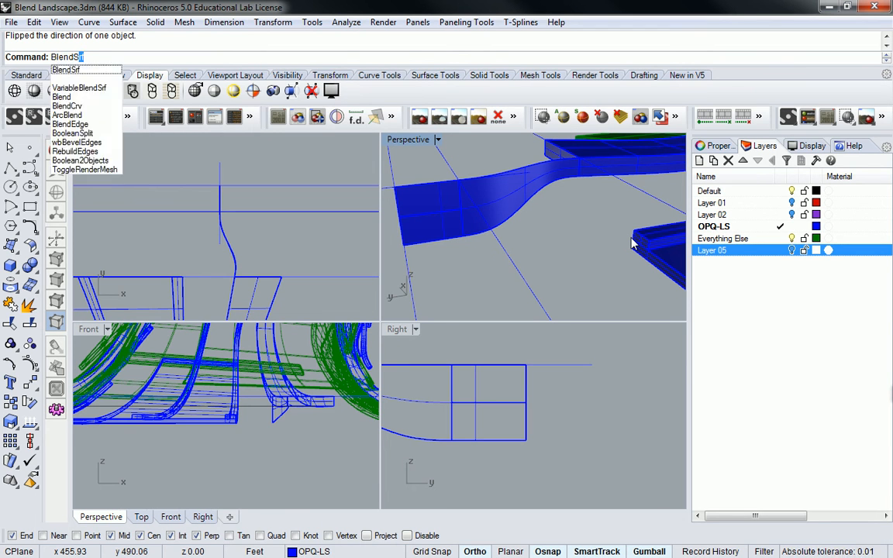
key(Return)
click(632, 243)
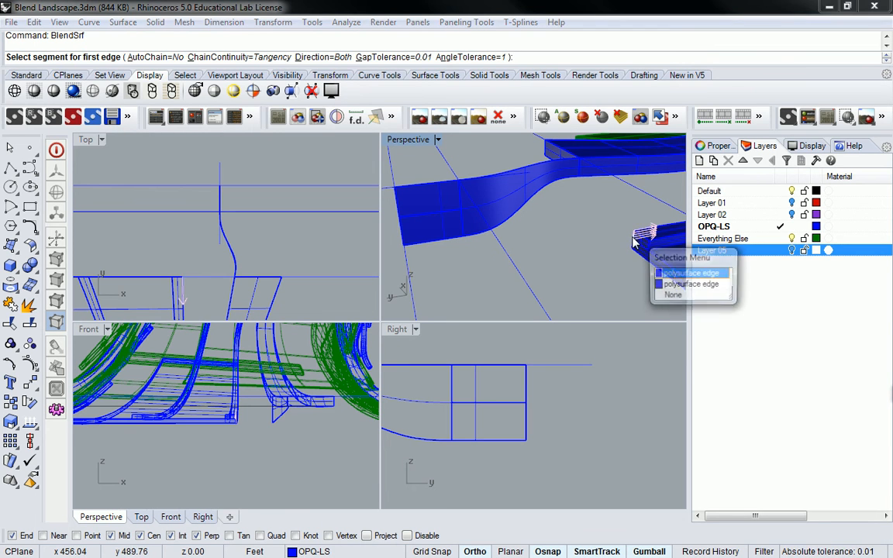
click(682, 272)
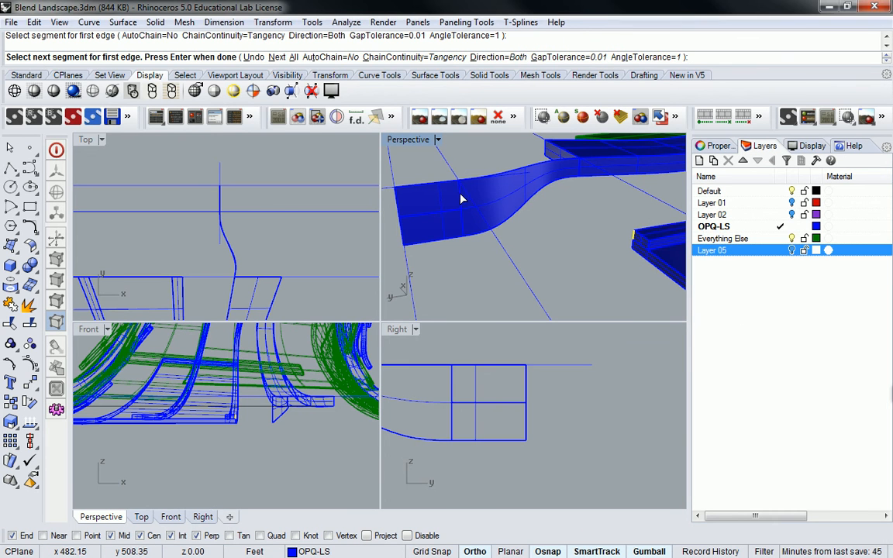
click(459, 198)
click(513, 239)
key(Return)
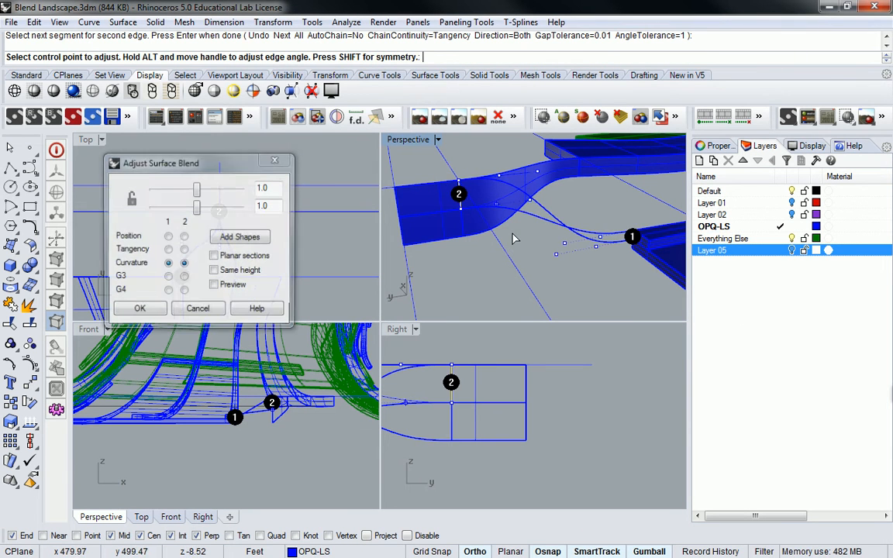
right_drag(470, 214, 559, 200)
key(Return)
Blend the neighbouring strip's upper vertical end edge into the inner edge of the flat end's upper half with Curvature continuity at both ends.
text(BlendS)
key(Return)
click(617, 221)
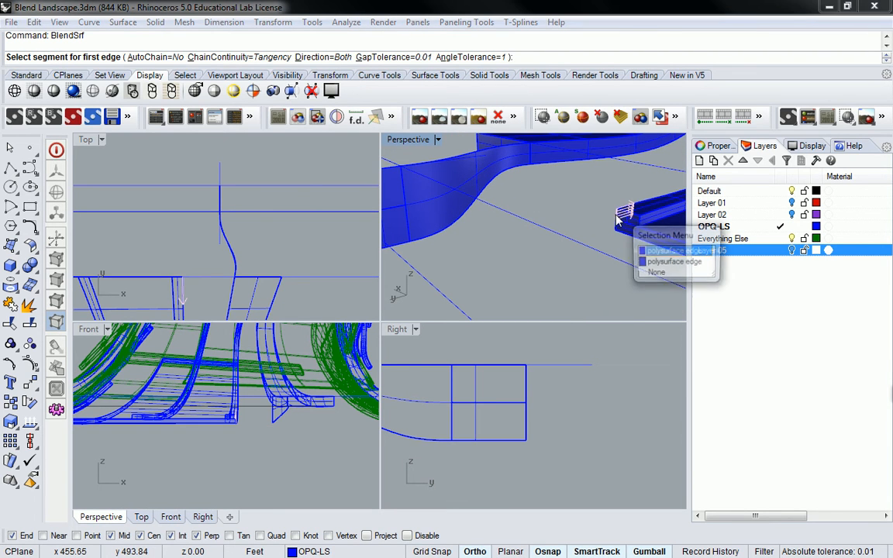
click(673, 251)
click(404, 199)
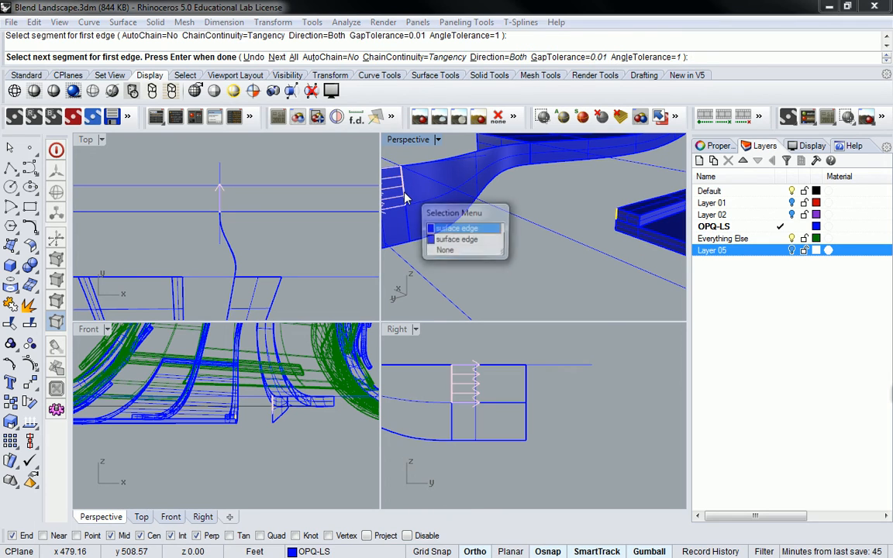
click(454, 230)
key(Return)
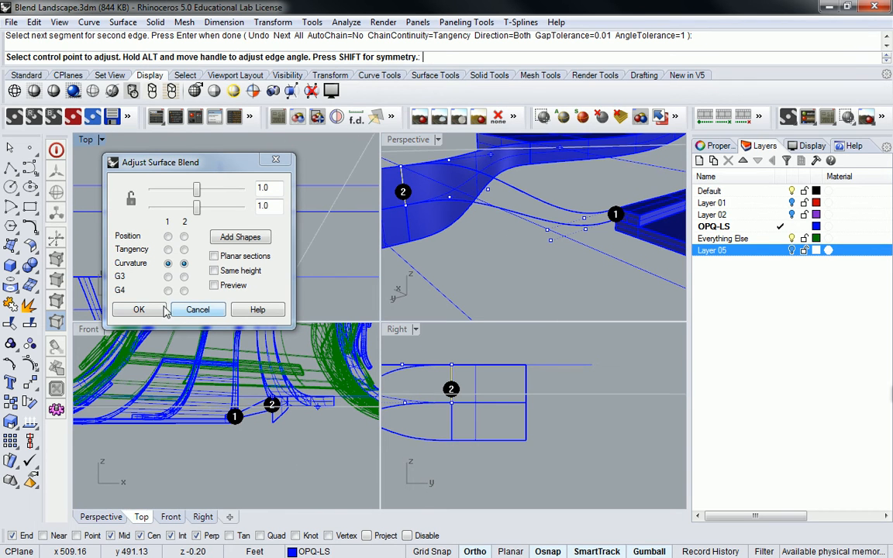
click(140, 310)
right_drag(454, 237, 613, 223)
right_click(616, 222)
click(604, 220)
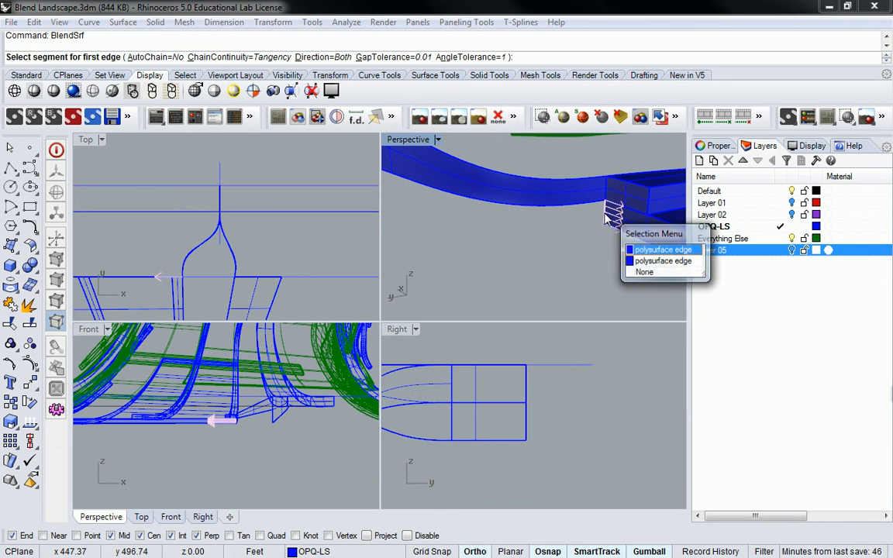
click(638, 259)
right_drag(638, 258, 525, 217)
right_click(404, 211)
key(Escape)
click(526, 210)
key(Escape)
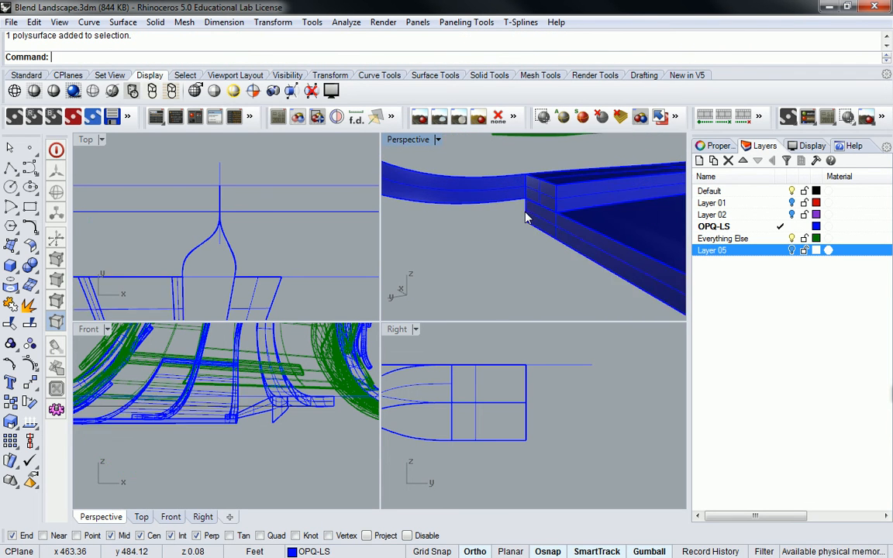
Blend the strip's lower vertical end edge into the inner edge of the flat end's lower half with Curvature continuity at both ends.
right_click(526, 214)
click(531, 212)
click(574, 260)
right_drag(573, 261, 445, 233)
click(431, 231)
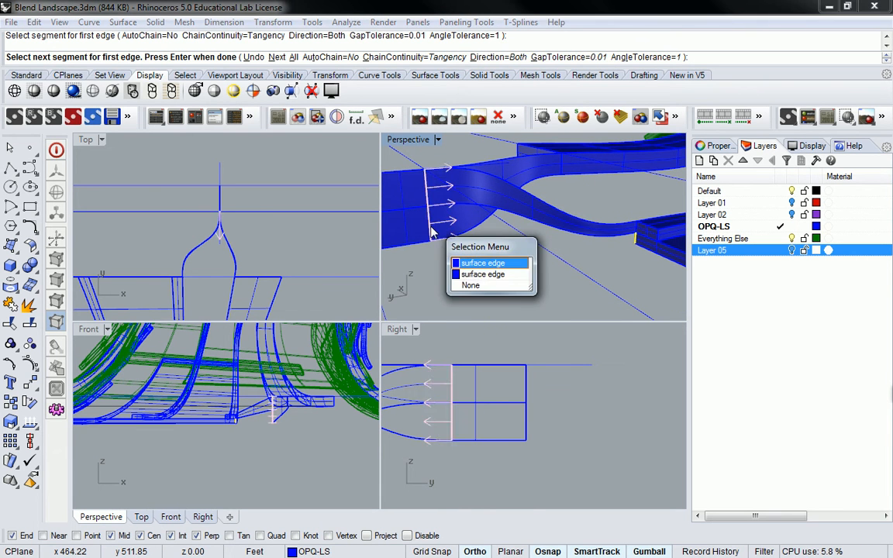
click(476, 278)
right_click(476, 278)
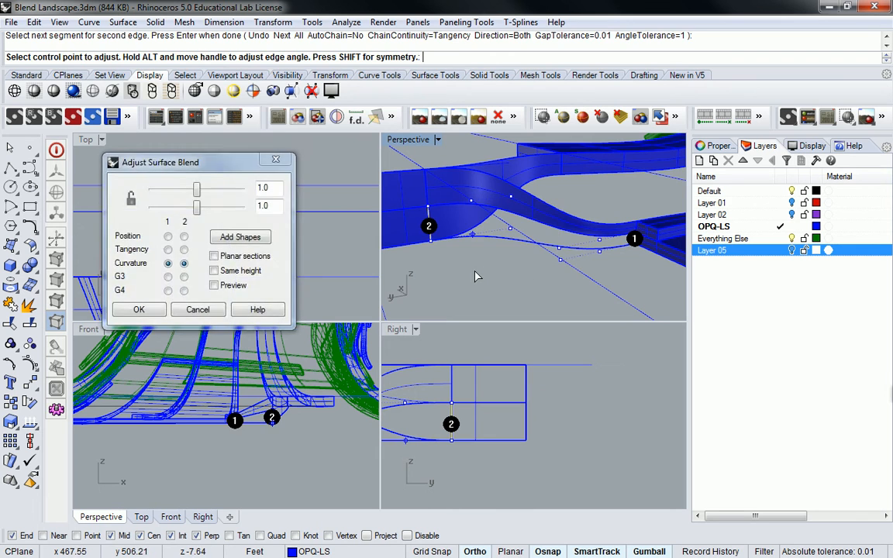
right_click(427, 244)
right_drag(463, 184, 471, 230)
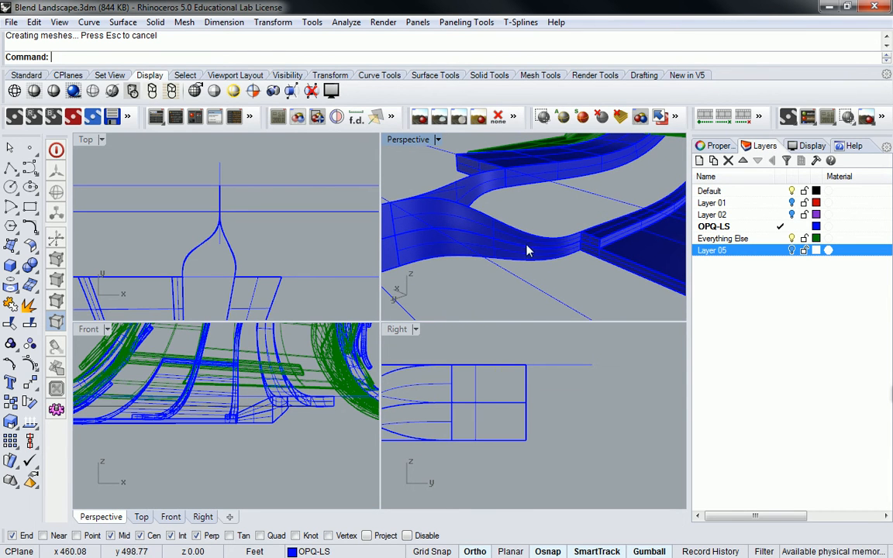
right_drag(511, 248, 564, 263)
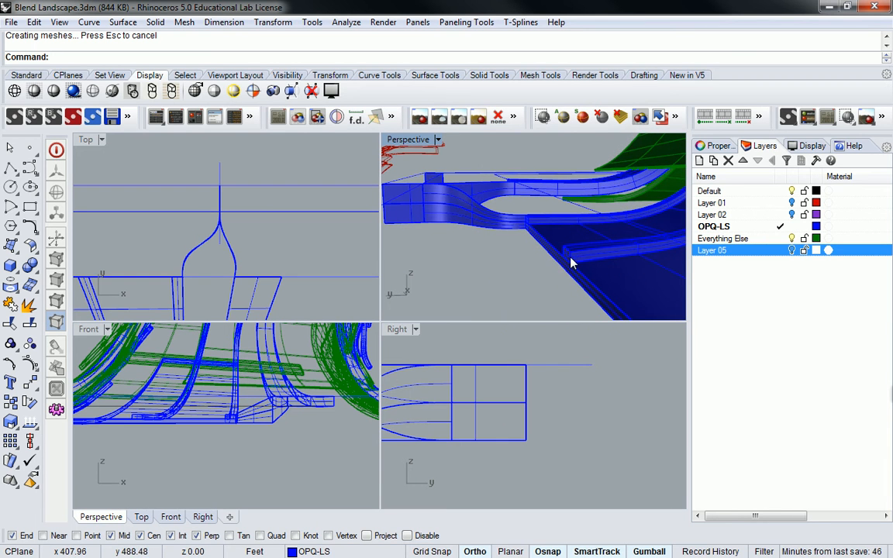
Place a copy of the flat end surface farther along the outer frame, beyond the newly blended strip end.
right_drag(437, 240, 458, 216)
scroll(400, 214, up, 3)
click(396, 203)
scroll(420, 213, down, 3)
drag(433, 213, 601, 235)
right_drag(648, 217, 554, 190)
click(553, 189)
right_drag(541, 225, 641, 211)
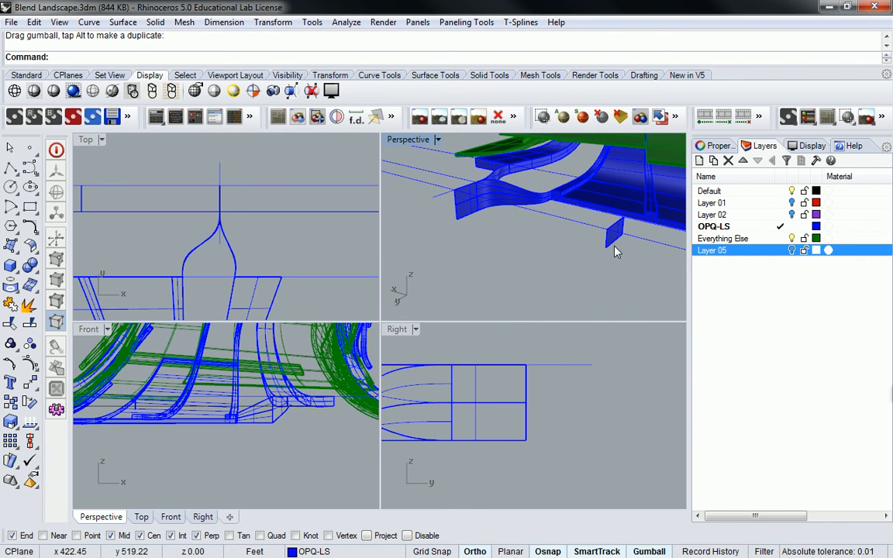
Blend the first strip's free outer vertical end edge to the near edge of the section surface at the frame's corner.
right_drag(615, 246, 648, 216)
right_drag(495, 187, 526, 205)
scroll(525, 206, up, 6)
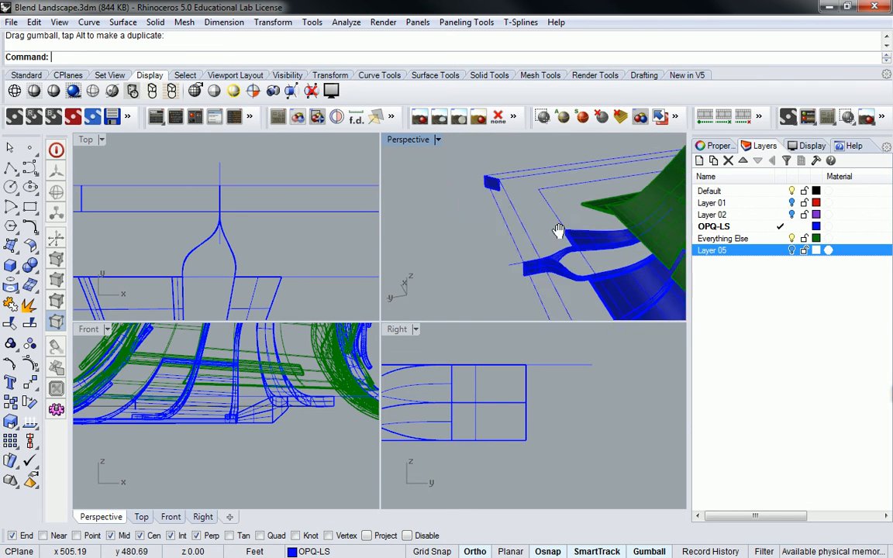
right_drag(555, 234, 598, 233)
key(Return)
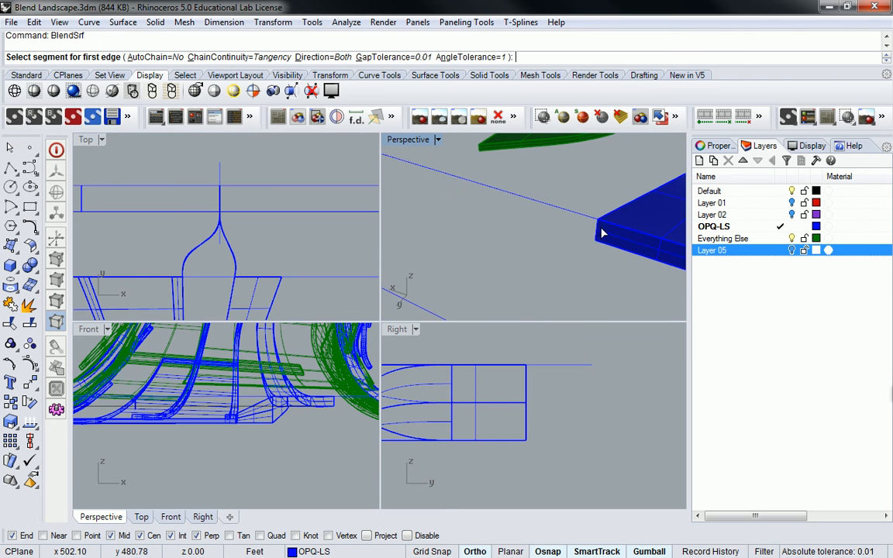
click(597, 235)
click(631, 277)
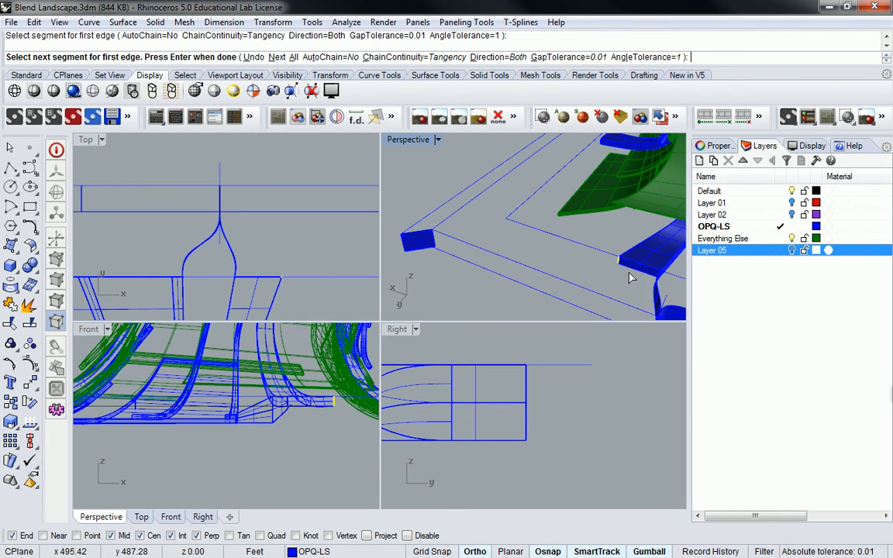
scroll(432, 245, up, 2)
click(438, 236)
scroll(530, 250, down, 3)
shift+right_drag(558, 240, 522, 201)
key(Return)
key(Return)
Try a Loose loft, rebuilt with 10 control points, between the upper edges of the two blends leaving the first strip.
scroll(521, 201, up, 5)
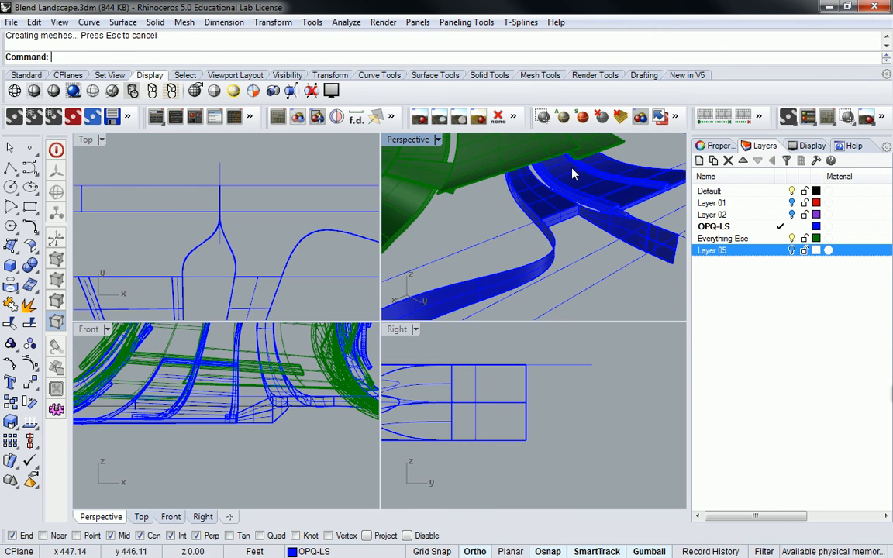
scroll(636, 224, up, 4)
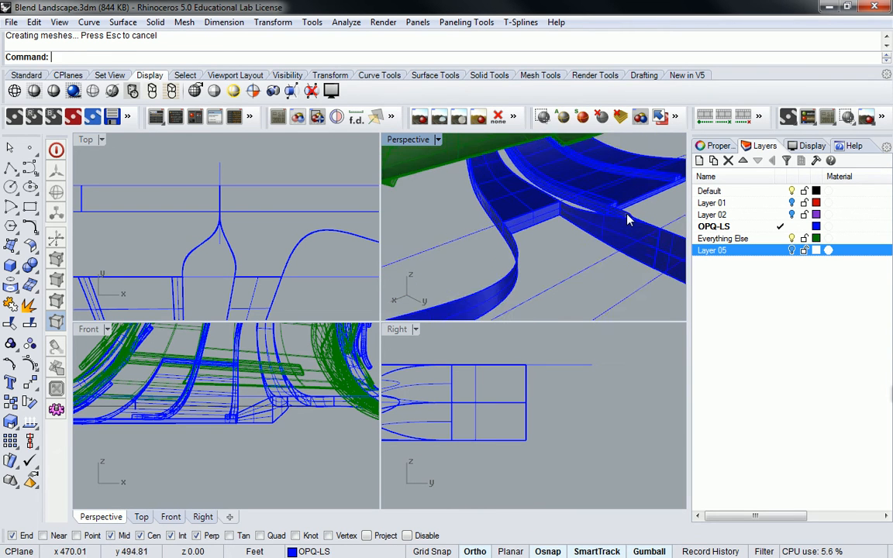
click(589, 219)
mouse_move(554, 213)
right_down()
mouse_move(494, 254)
mouse_move(550, 231)
right_up()
click(511, 254)
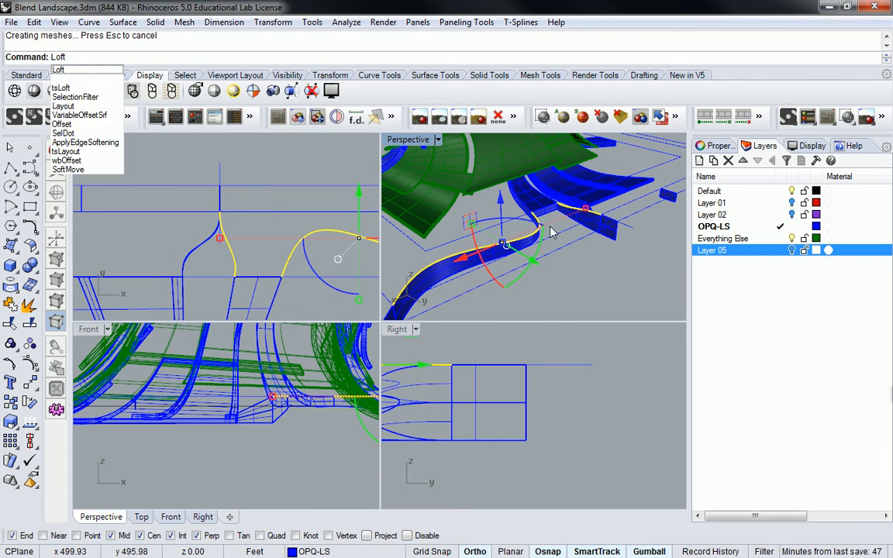
key(Return)
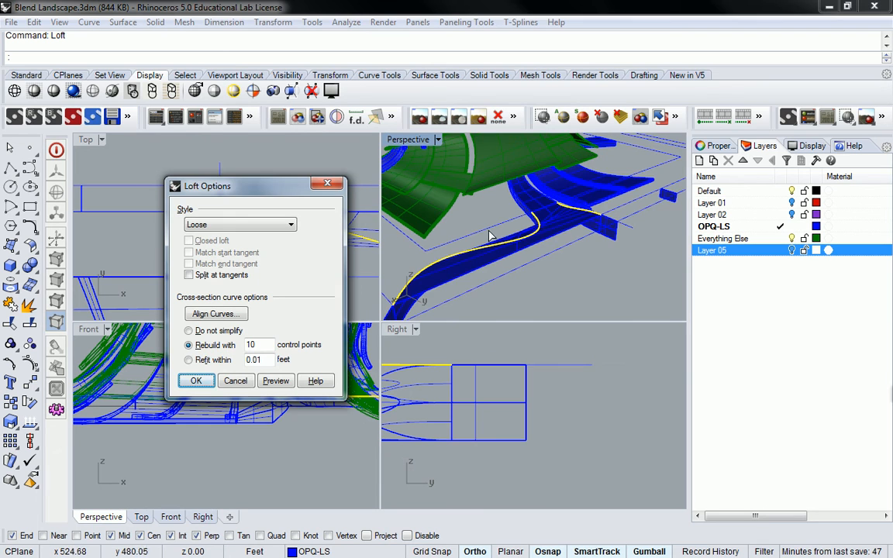
scroll(504, 225, up, 5)
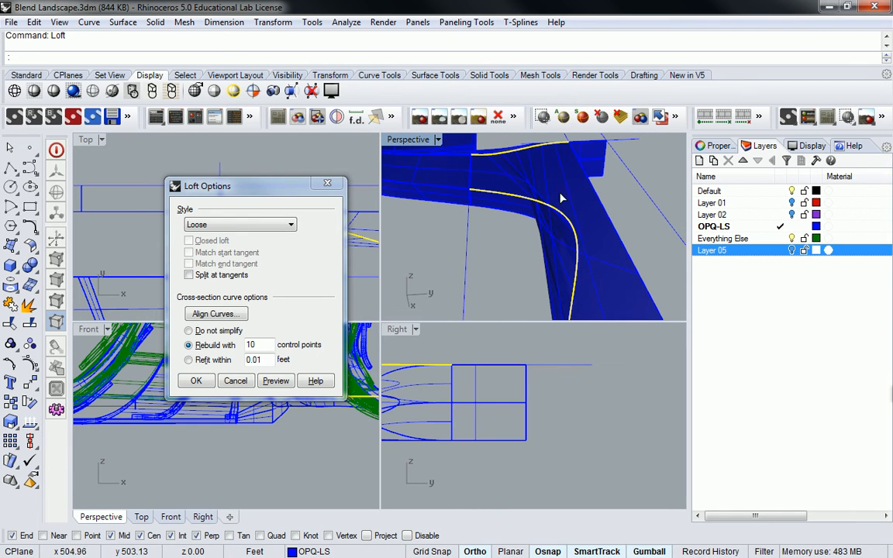
key(Return)
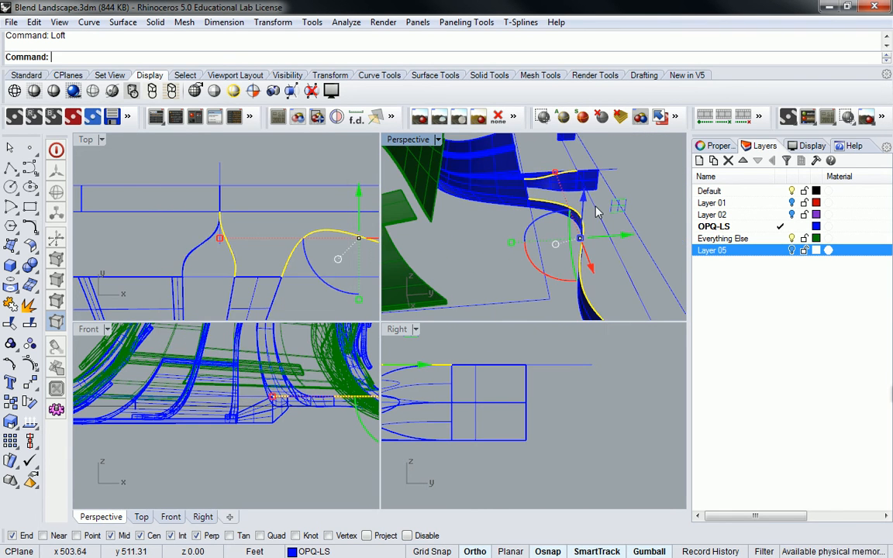
right_drag(589, 232, 581, 253)
key(Escape)
Draw a line along the frame joining the outer ends of the two blends' upper edges.
text(Line)
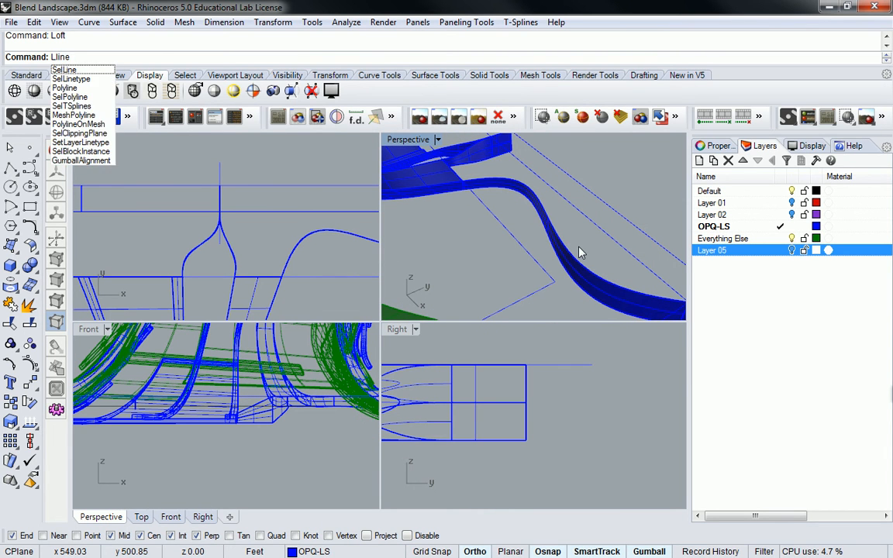
key(Return)
right_drag(578, 244, 528, 201)
click(616, 267)
click(520, 198)
text(NetworkSrf)
key(Return)
scroll(527, 200, up, 3)
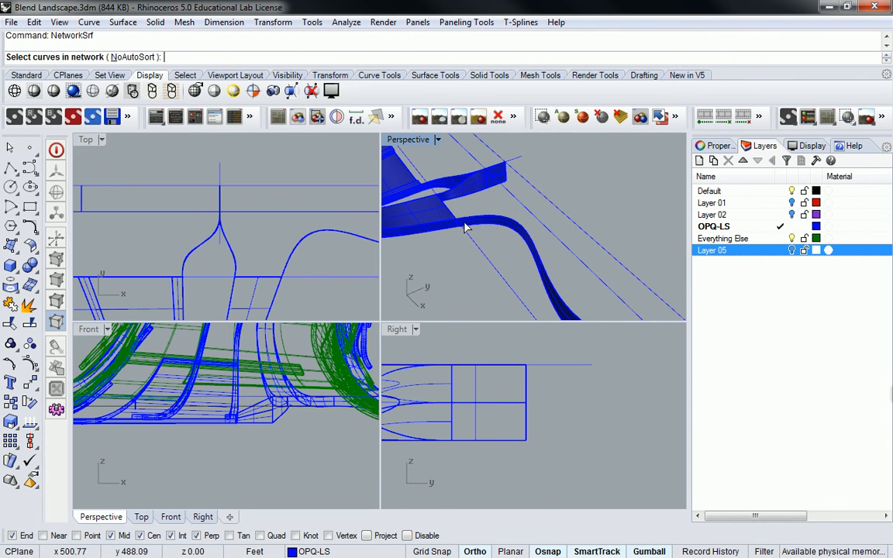
click(454, 220)
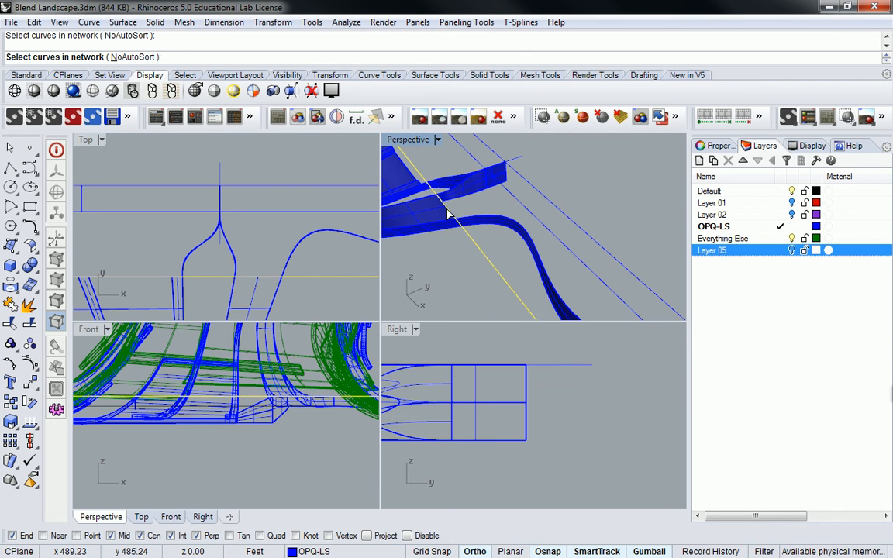
key(Return)
scroll(457, 218, up, 3)
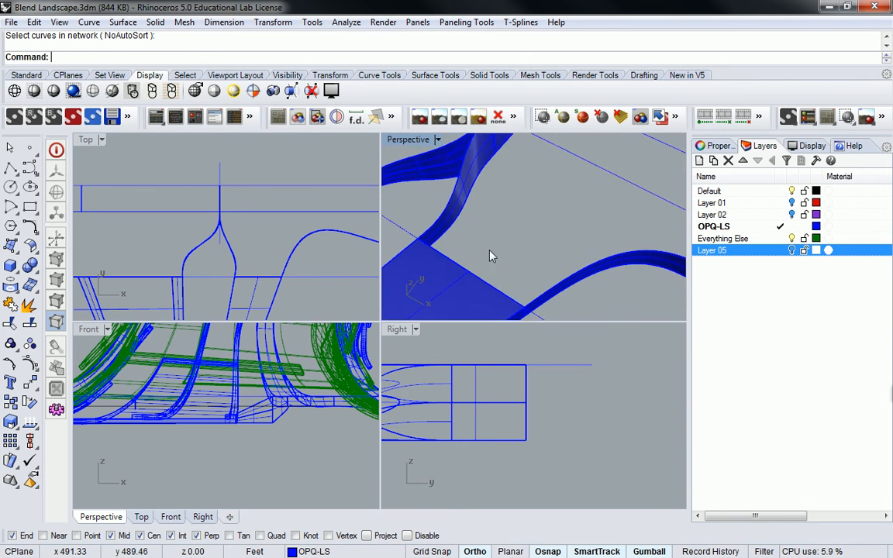
key(Return)
key(Escape)
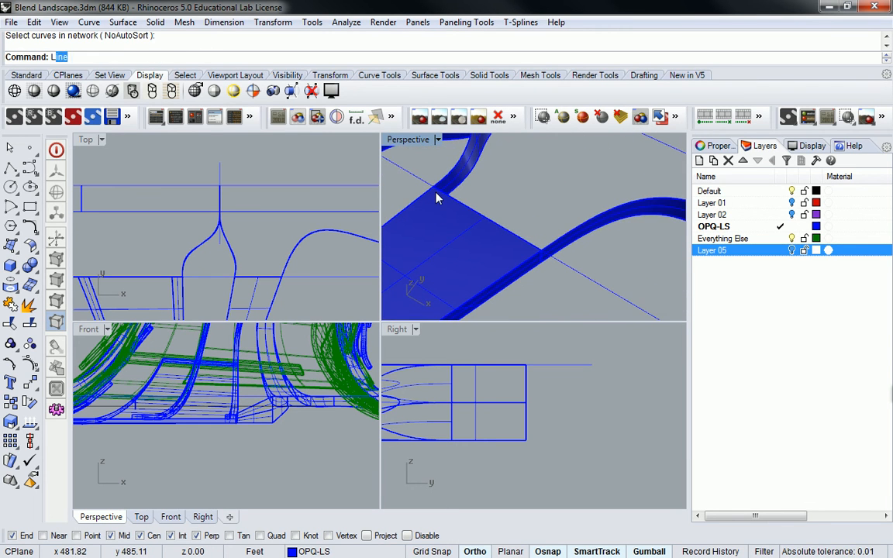
Draw a line across the strip's end between the inner ends of the two blends' upper edges.
text(line)
key(Return)
click(432, 186)
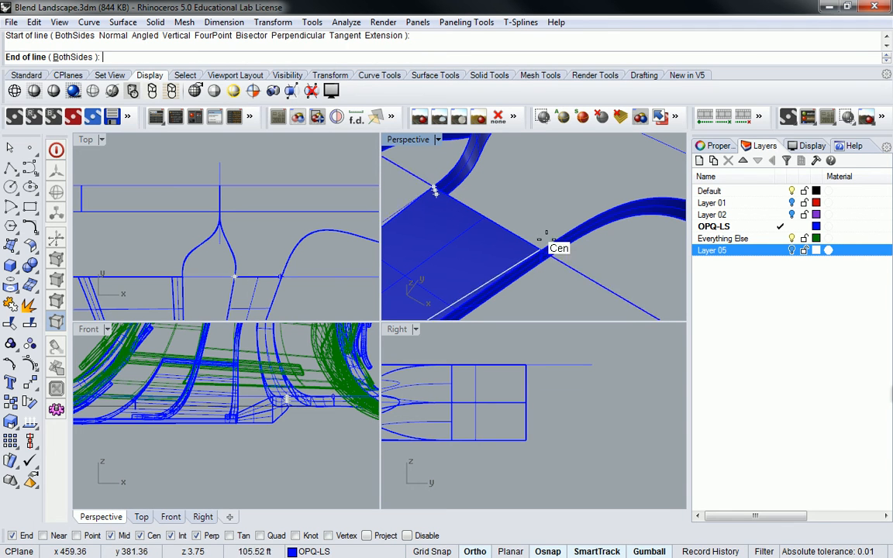
click(558, 245)
Try a network surface from the two blends' upper edges and the lines connecting their ends.
text(NetworkSrf)
key(Return)
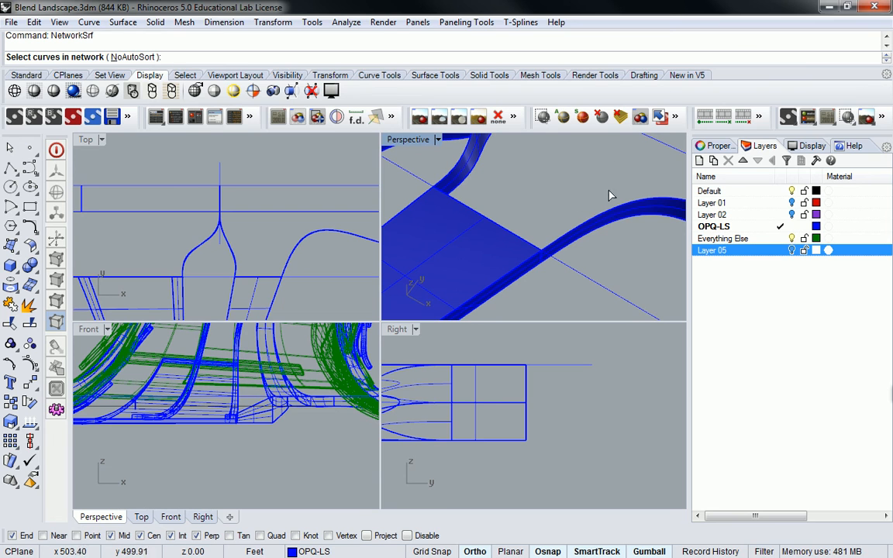
click(522, 241)
click(560, 283)
right_drag(461, 163, 522, 209)
click(543, 232)
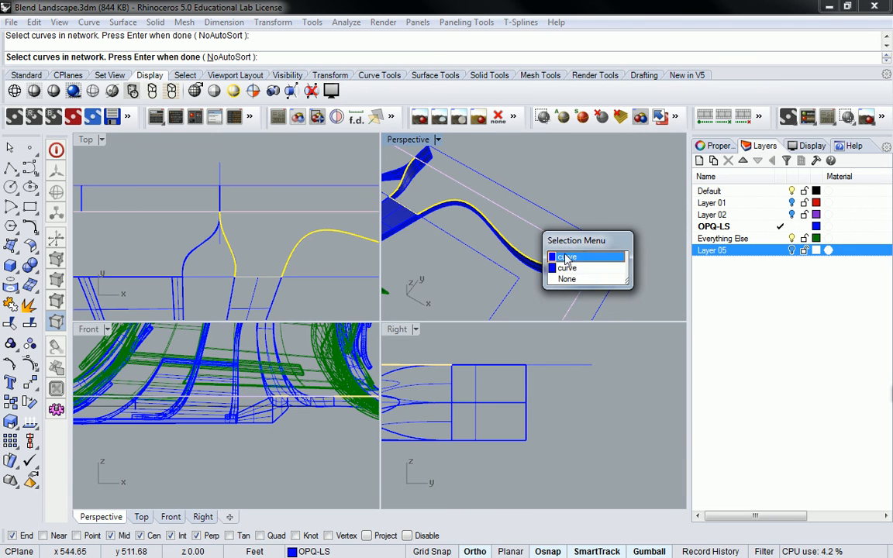
click(564, 264)
right_click(561, 262)
click(404, 373)
right_drag(579, 233, 551, 193)
key(ctrl+z)
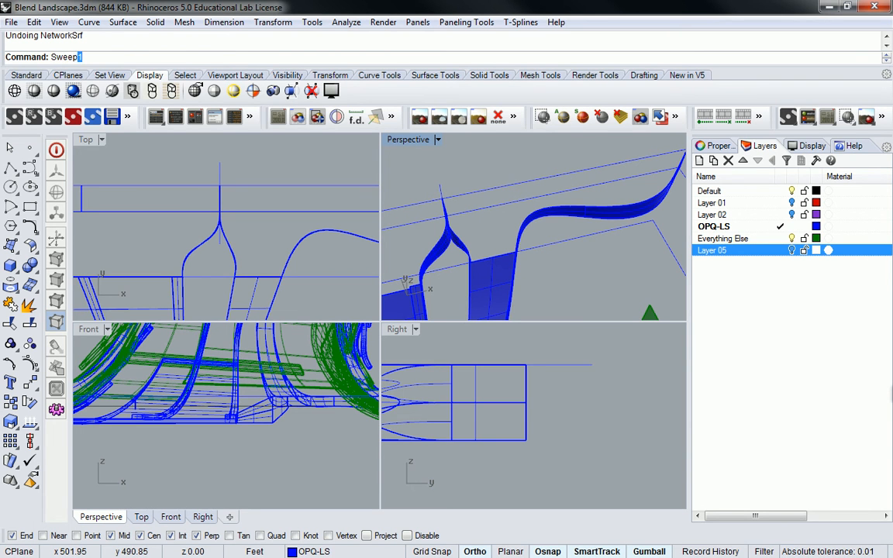
Try a two-rail sweep along the two blends' upper edges with the line across the strip's end as cross section.
click(459, 244)
click(526, 226)
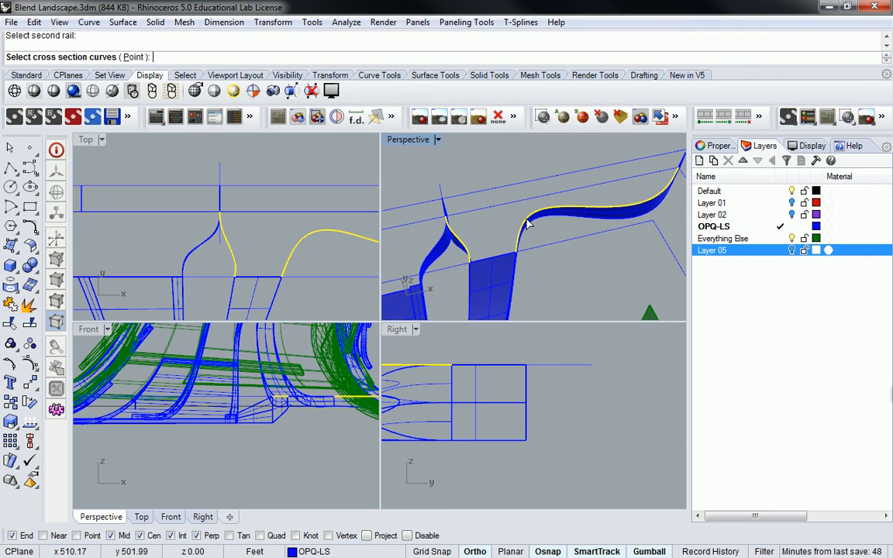
click(502, 262)
click(546, 296)
key(Return)
click(590, 437)
right_drag(528, 258, 499, 172)
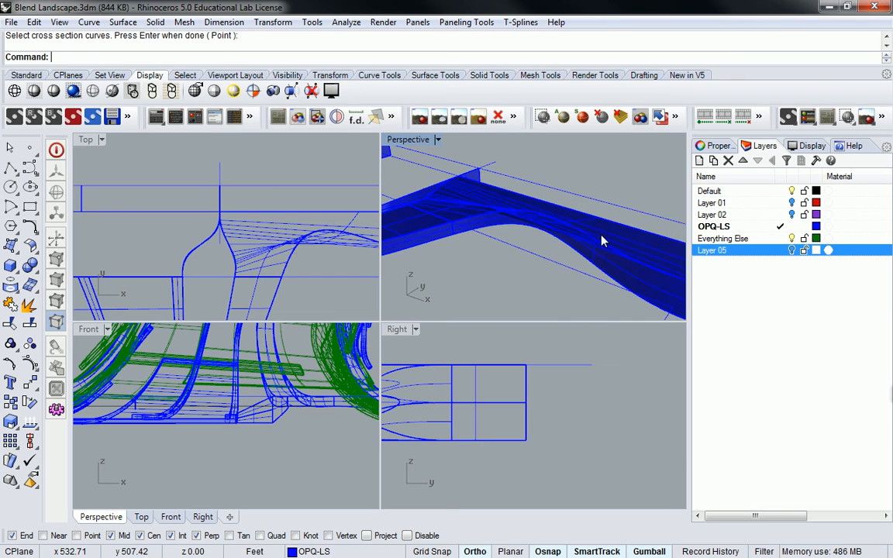
key(ctrl+z)
right_drag(626, 240, 514, 243)
scroll(513, 241, down, 4)
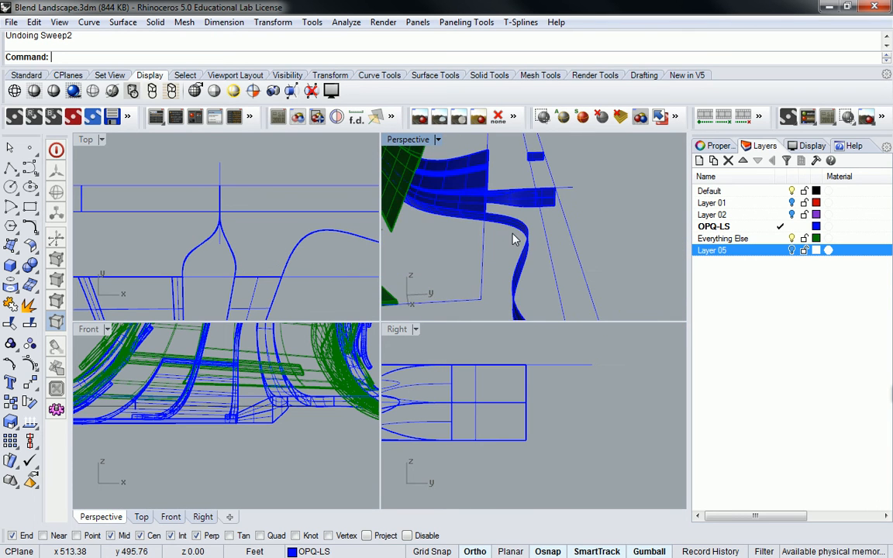
scroll(513, 240, up, 3)
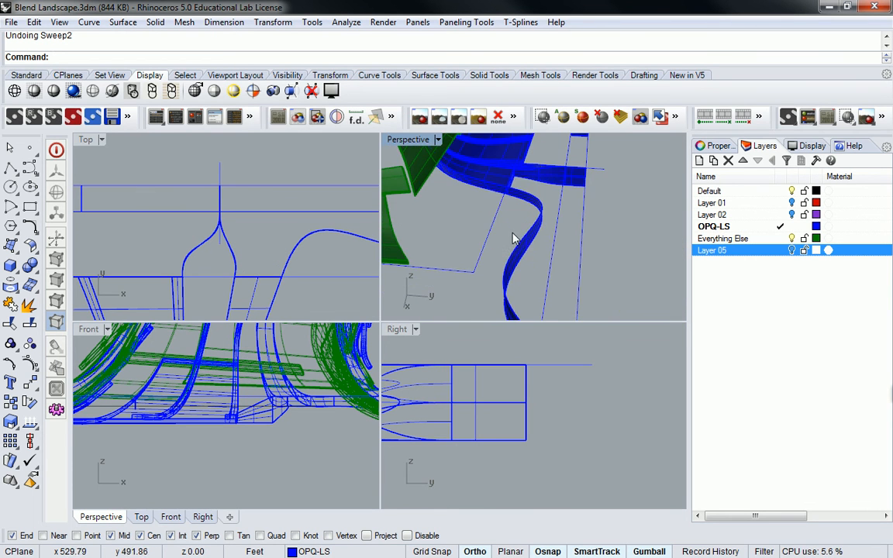
right_drag(517, 234, 498, 218)
text(blendsrf)
key(Return)
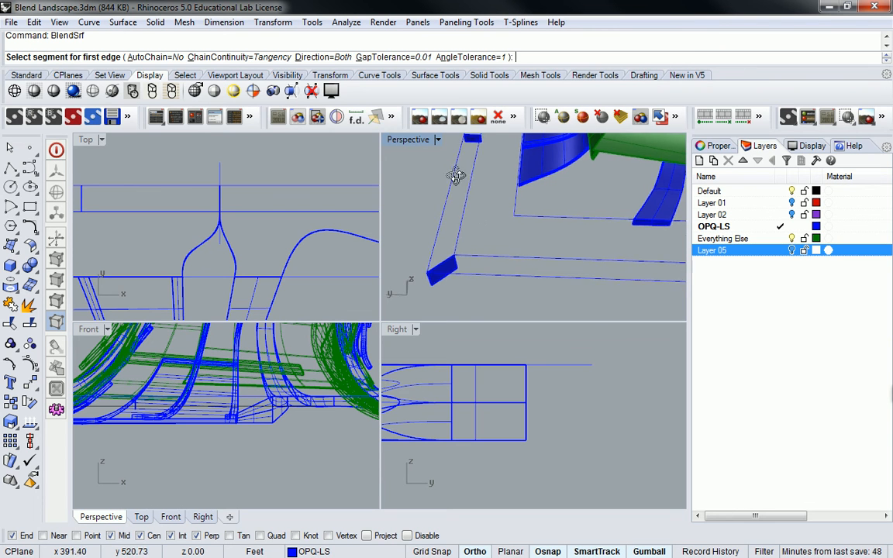
right_drag(449, 173, 472, 387)
scroll(472, 387, up, 8)
scroll(498, 211, up, 10)
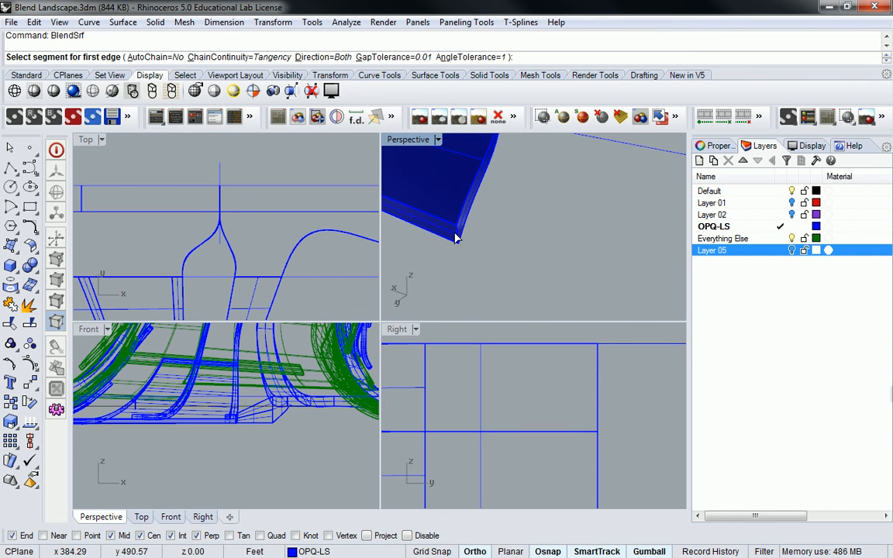
click(460, 239)
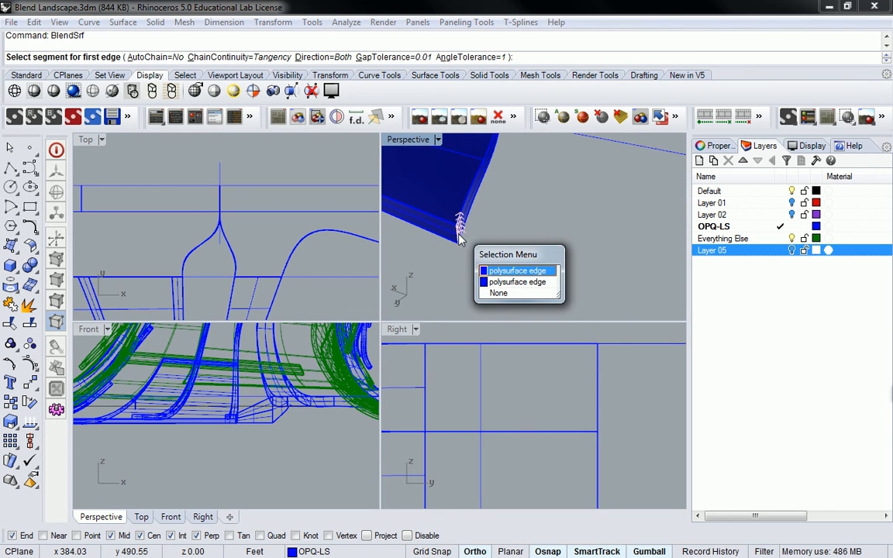
click(500, 271)
scroll(487, 220, down, 6)
right_drag(483, 224, 510, 222)
shift+right_drag(651, 200, 607, 226)
key(Return)
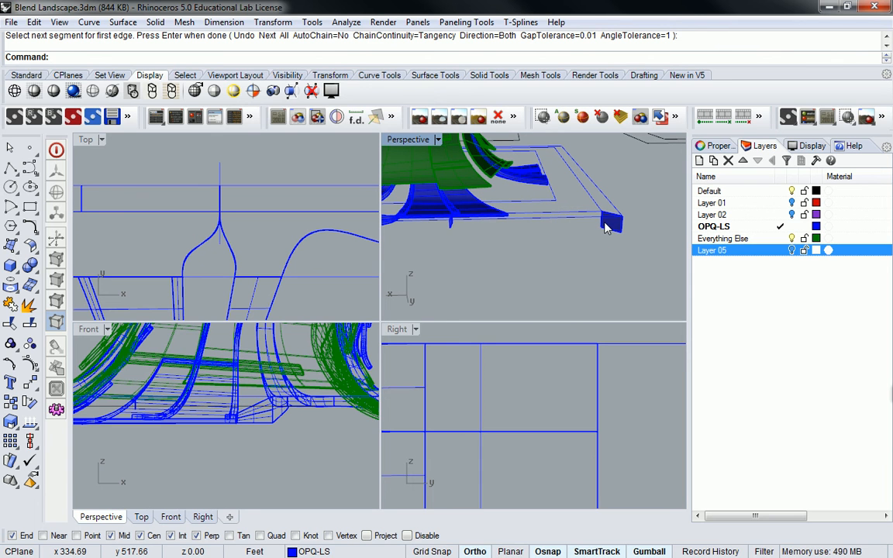
Move the loose section surface along the frame until it stands a short distance beside the blend's section surface.
mouse_move(543, 205)
shift+right_down()
mouse_move(457, 241)
mouse_move(635, 233)
mouse_move(538, 199)
mouse_move(543, 225)
shift+right_up()
click(567, 241)
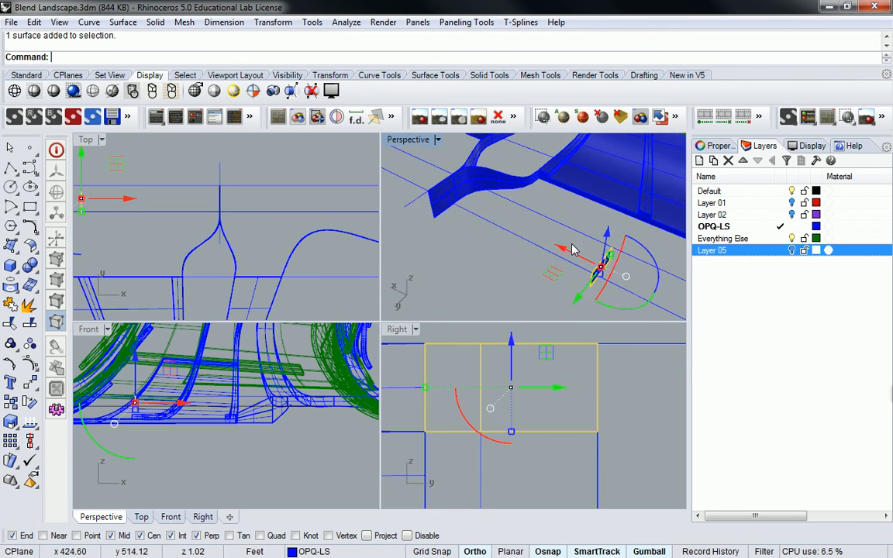
drag(553, 242, 434, 191)
shift+right_drag(435, 192, 630, 233)
key(Escape)
Try to blend the vertical edge at the strip's raised rib end with the inner edge of the moved section surface.
text(Blen)
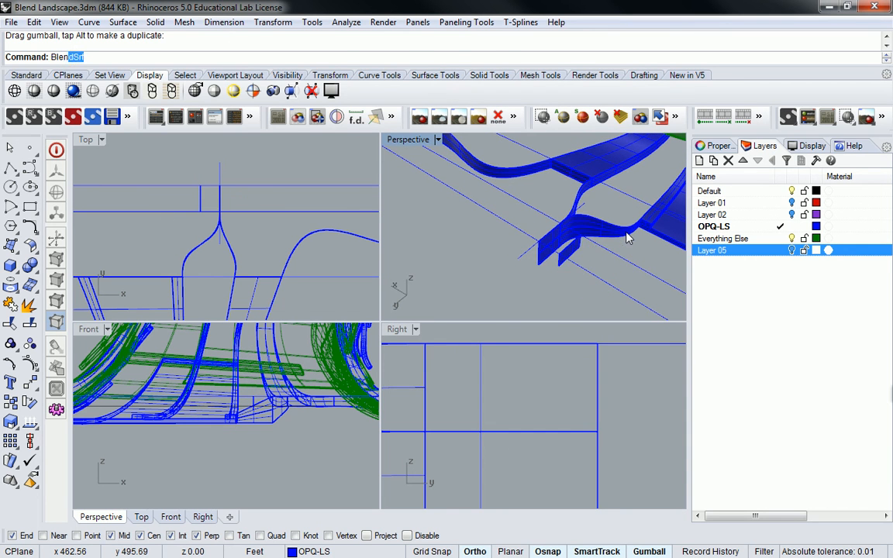
key(Return)
scroll(613, 229, up, 5)
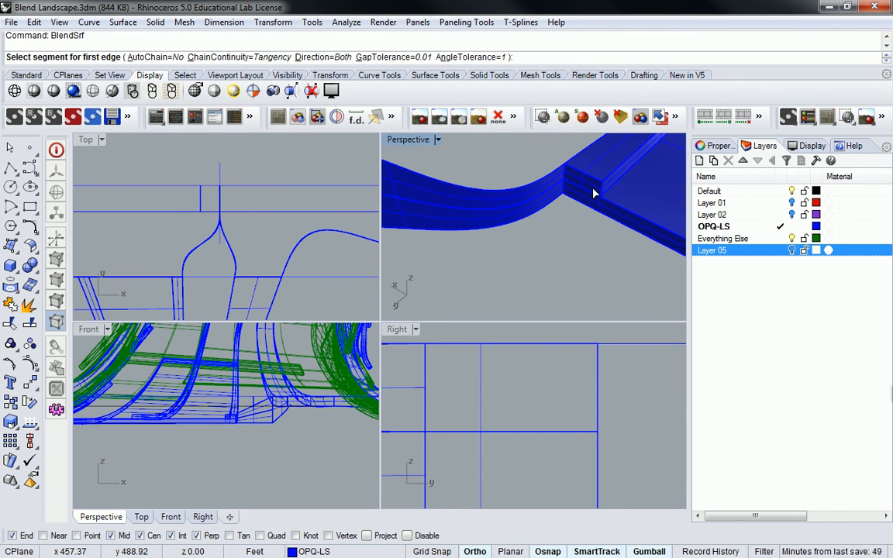
click(624, 221)
click(628, 224)
right_drag(627, 224, 600, 211)
click(531, 242)
key(Return)
click(530, 242)
key(Return)
scroll(600, 214, down, 4)
scroll(631, 187, up, 4)
scroll(628, 191, down, 4)
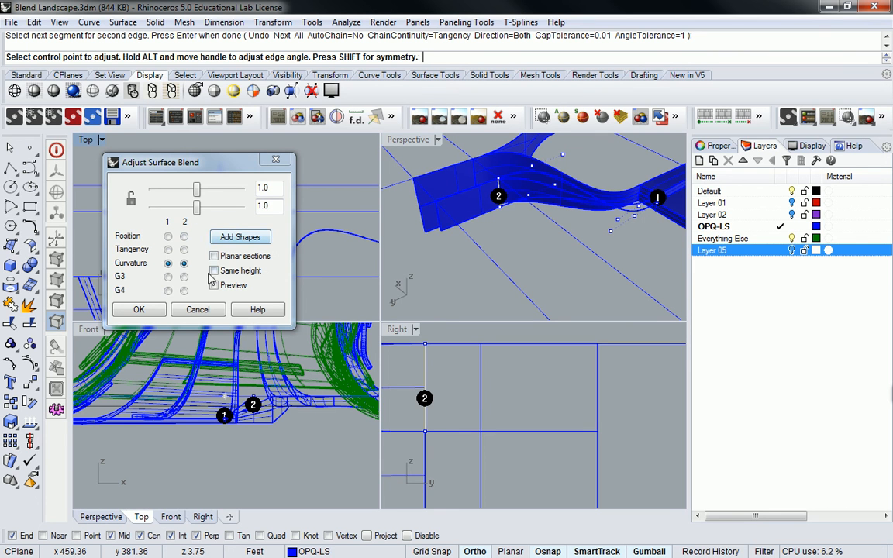
click(195, 309)
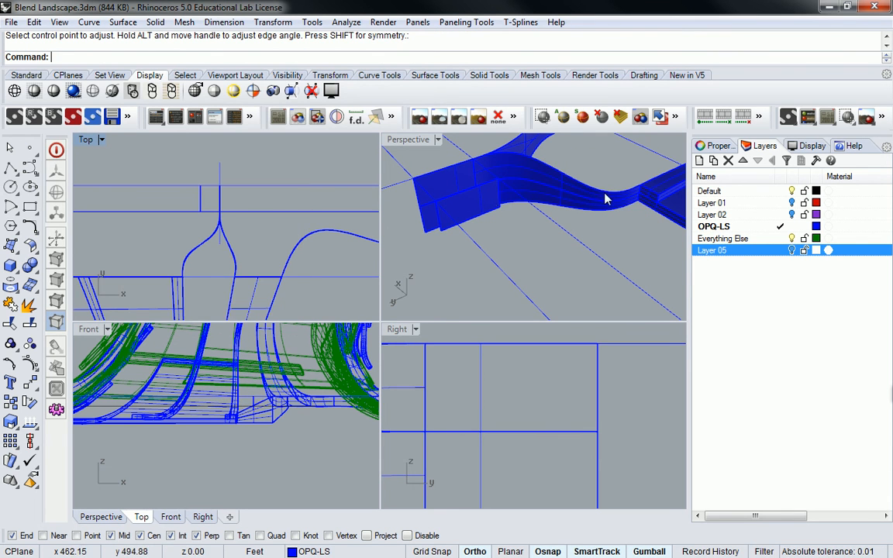
Flip the direction of the moved section surface.
click(460, 214)
text(Fl)
key(Return)
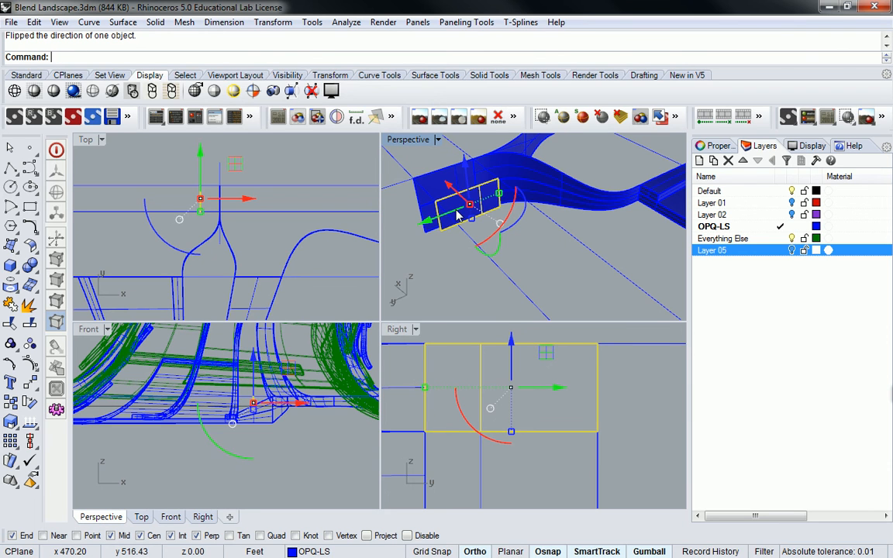
key(Escape)
Blend the outer vertical edge of the strip's raised rib with the inner edge of the flipped section surface.
text(Blen)
key(Return)
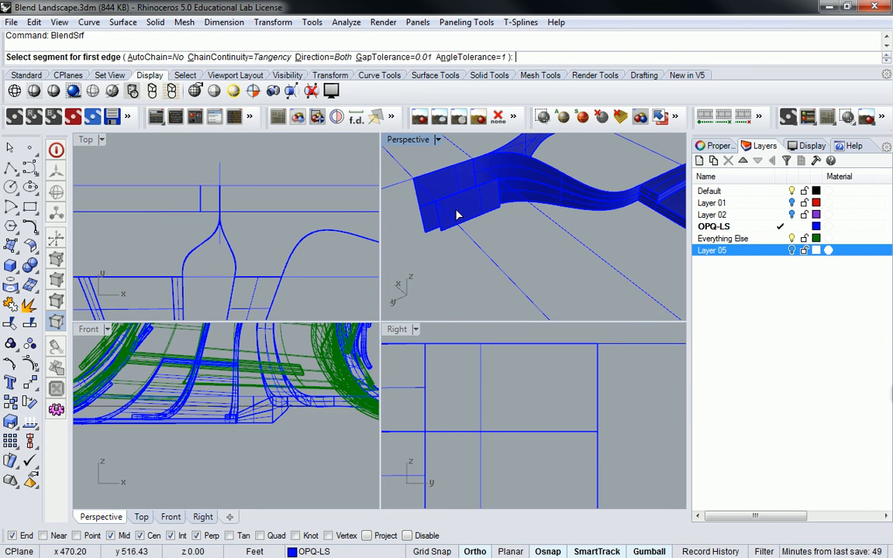
click(657, 201)
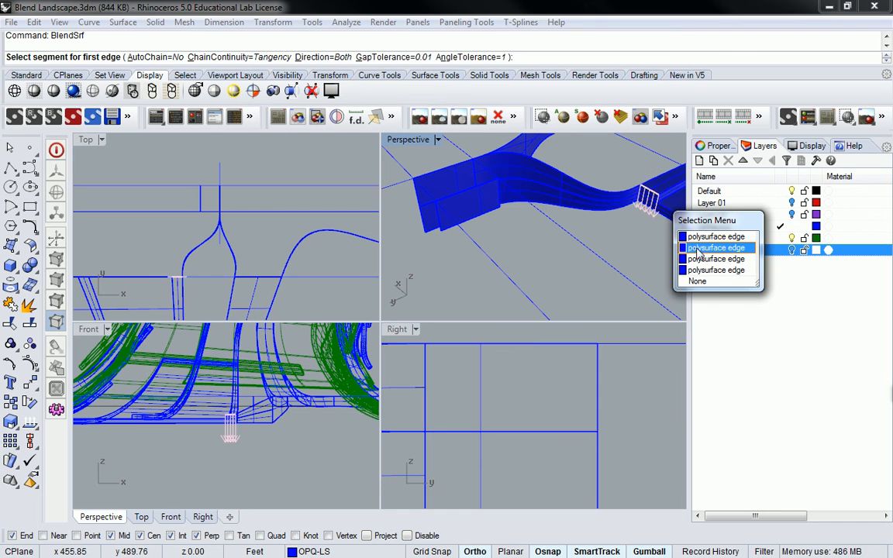
click(659, 200)
scroll(660, 203, up, 2)
click(659, 201)
click(687, 233)
scroll(519, 210, down, 2)
click(509, 200)
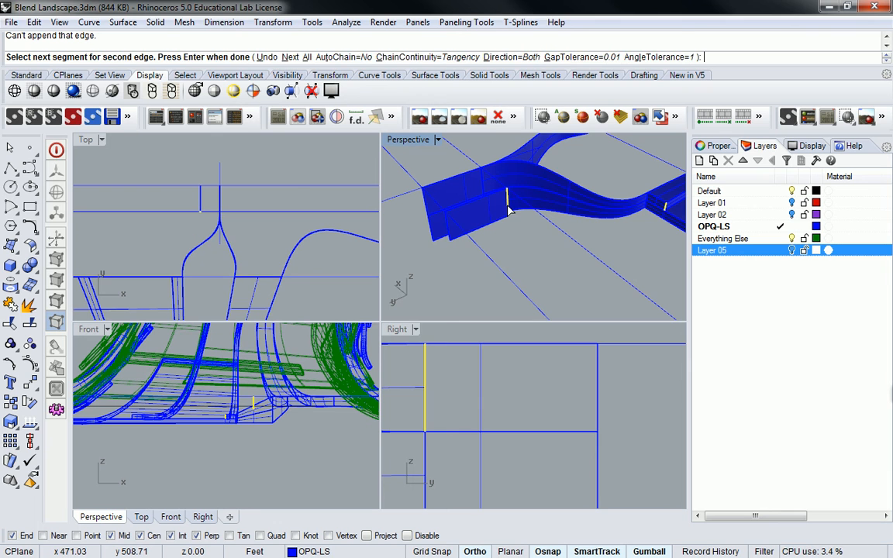
key(Return)
key(Return)
mouse_move(565, 206)
right_down()
mouse_move(512, 180)
mouse_move(576, 233)
mouse_move(560, 216)
right_up()
text(Ble)
key(Escape)
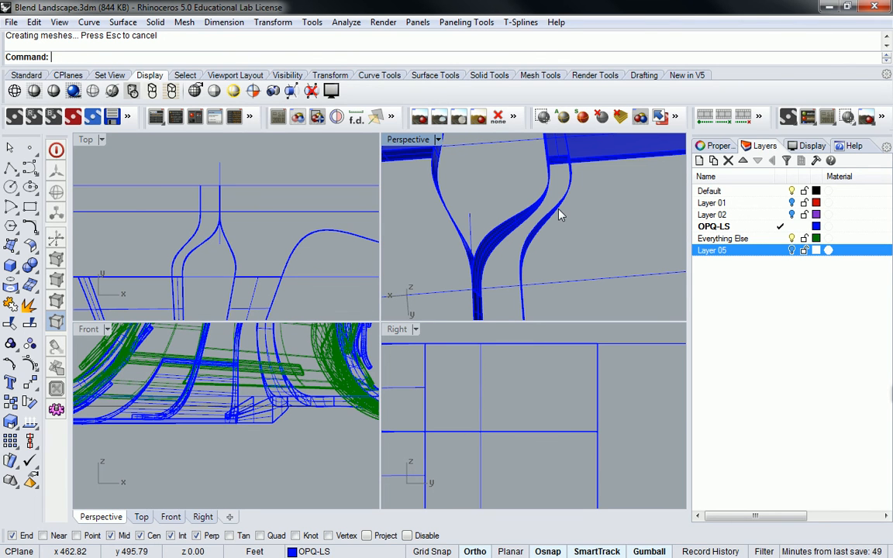
text(NetworkSrf)
key(Return)
right_drag(595, 204, 601, 169)
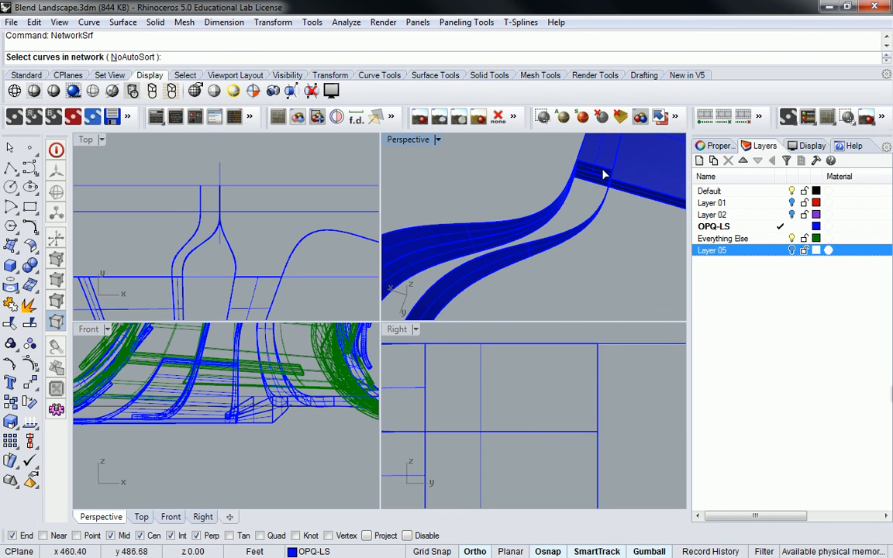
key(Escape)
Draw a line across the raised rib's end, joining the upper edges of the two parallel blends.
text(Line)
key(Return)
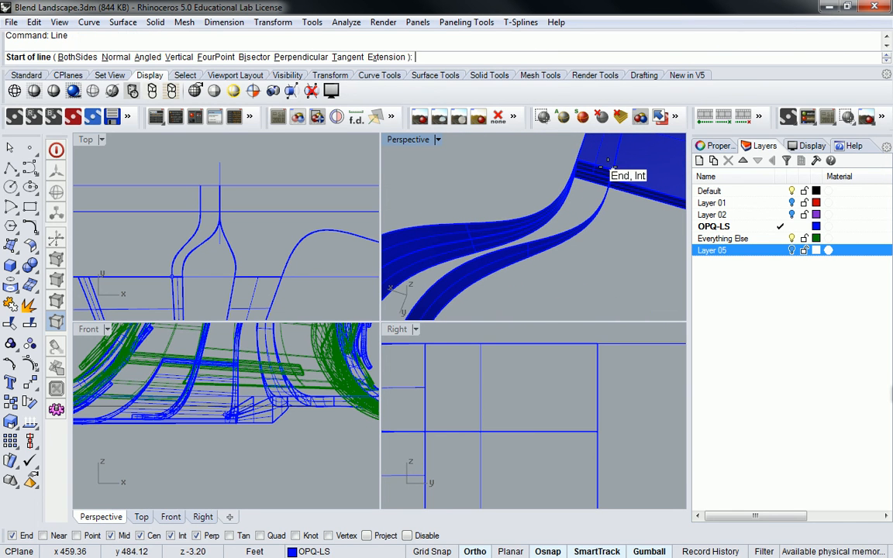
click(612, 170)
click(575, 160)
scroll(583, 169, down, 5)
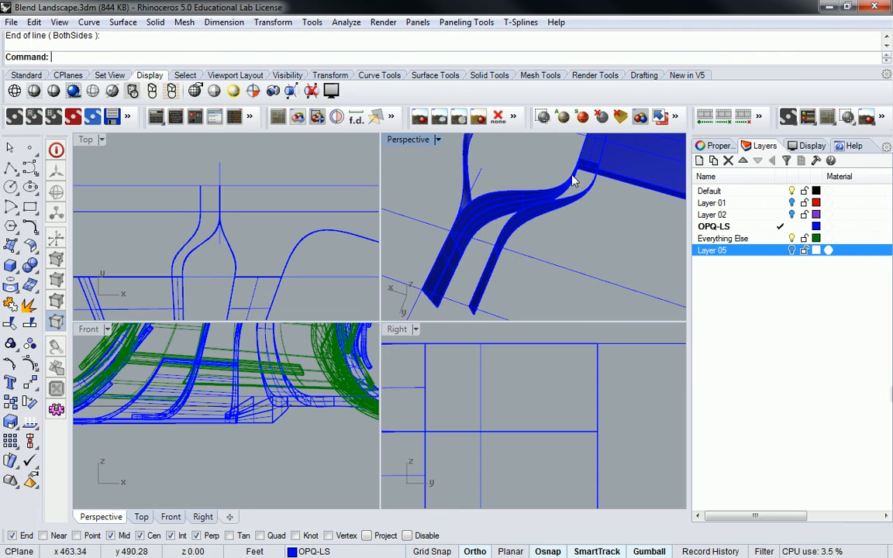
Draw a line along the frame joining the parallel blends' upper edges where they meet the section surfaces.
key(Return)
click(453, 228)
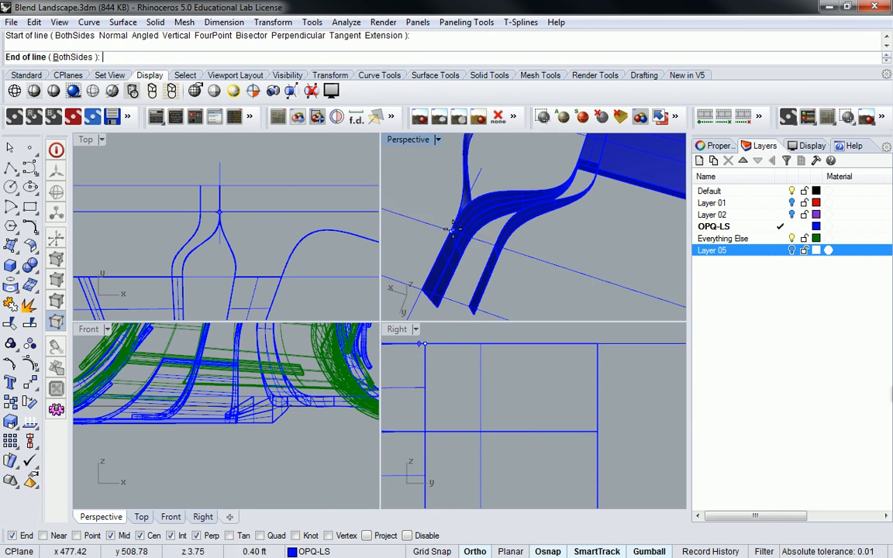
click(499, 248)
Create a network surface between the two parallel blends from their upper edges and the connecting lines, with tangency along the blend edges.
text(Netw)
key(Return)
click(489, 248)
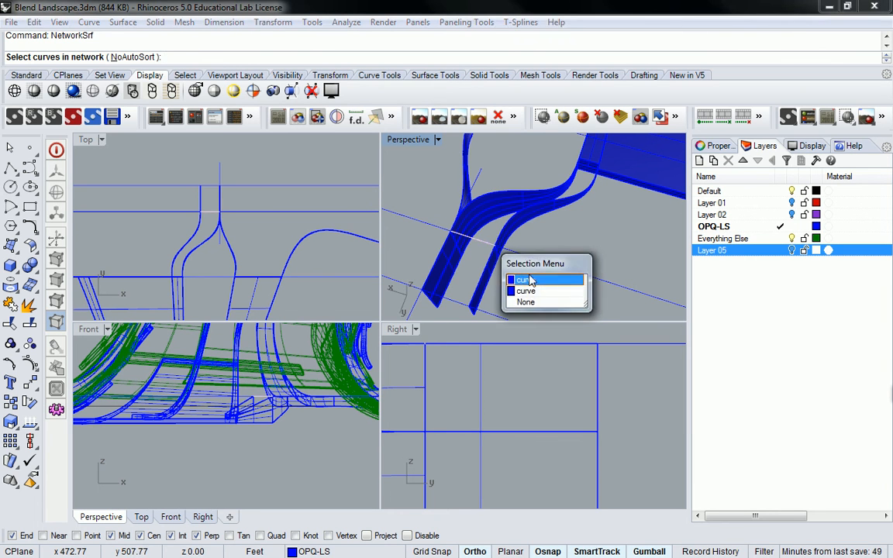
click(523, 278)
click(522, 194)
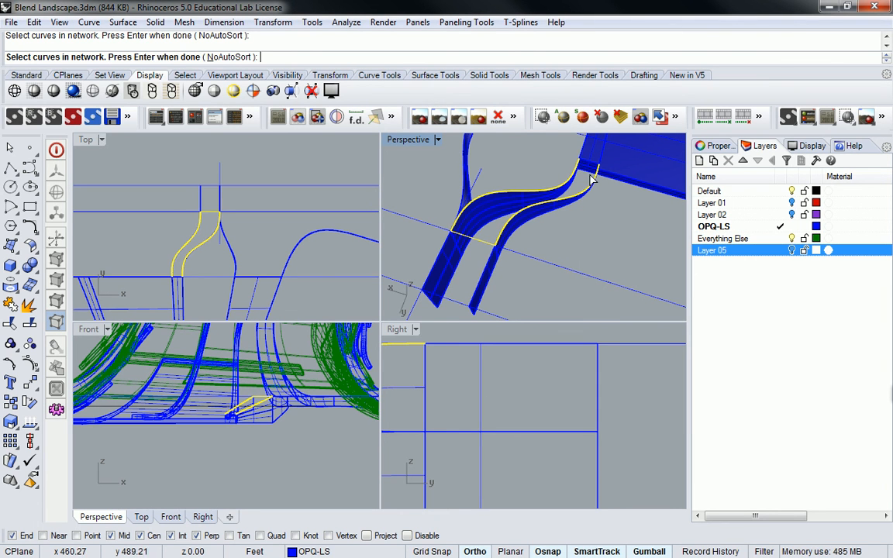
key(Return)
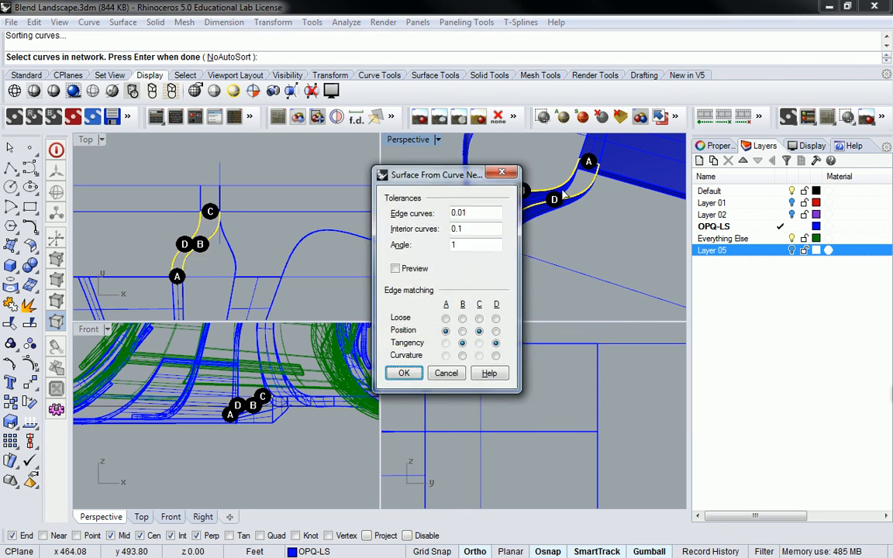
key(Return)
right_drag(566, 206, 412, 246)
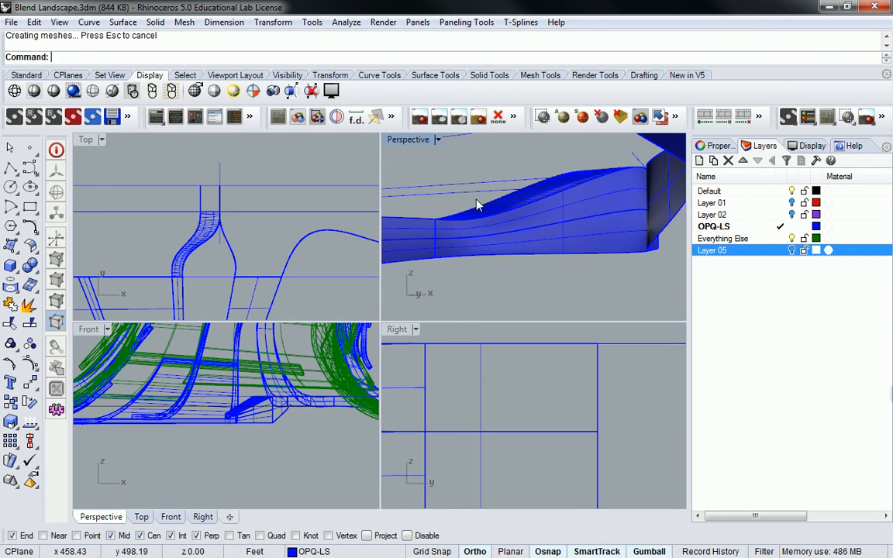
mouse_move(495, 203)
right_down()
mouse_move(522, 206)
mouse_move(594, 265)
mouse_move(574, 137)
mouse_move(584, 139)
mouse_move(570, 193)
mouse_move(586, 148)
mouse_move(528, 167)
mouse_move(540, 181)
mouse_move(526, 195)
mouse_move(558, 201)
mouse_move(538, 171)
mouse_move(583, 229)
mouse_move(585, 187)
mouse_move(583, 220)
mouse_move(606, 215)
mouse_move(564, 202)
mouse_move(594, 201)
mouse_move(544, 179)
mouse_move(605, 165)
mouse_move(562, 223)
mouse_move(508, 207)
mouse_move(497, 189)
right_up()
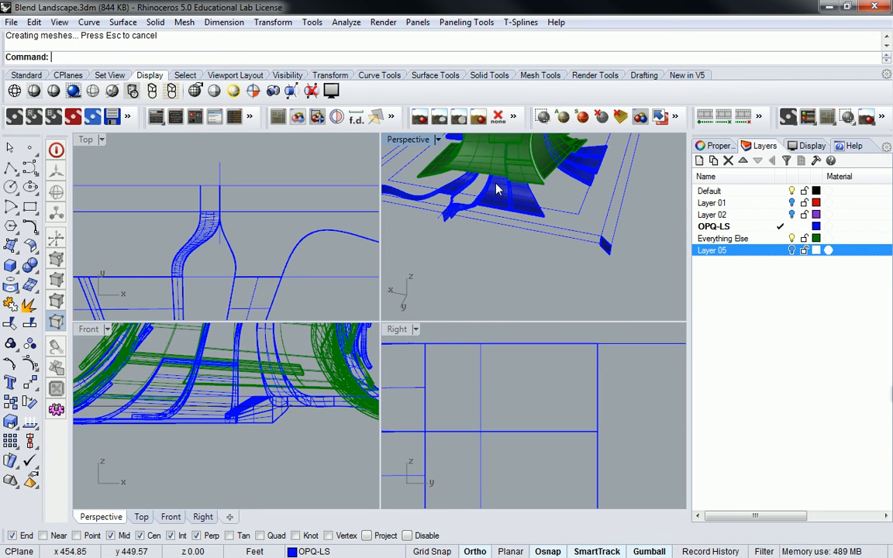
right_drag(603, 189, 470, 199)
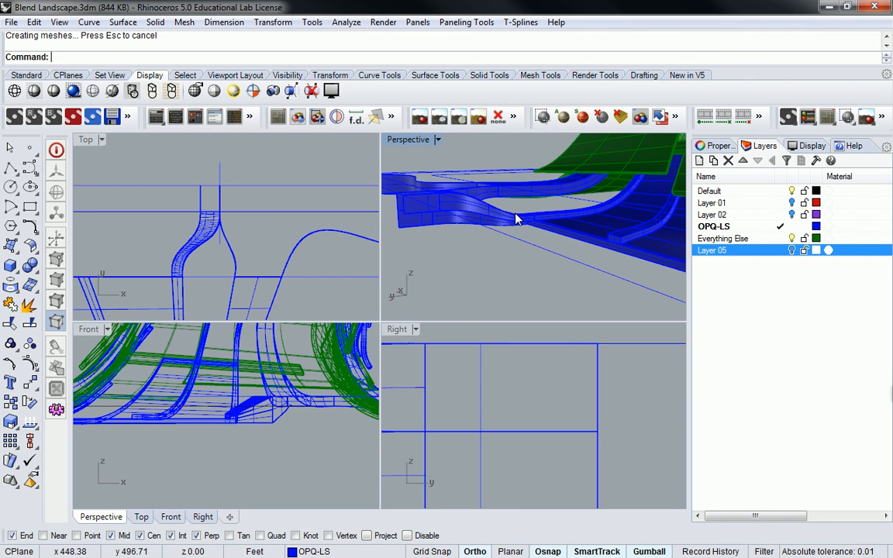